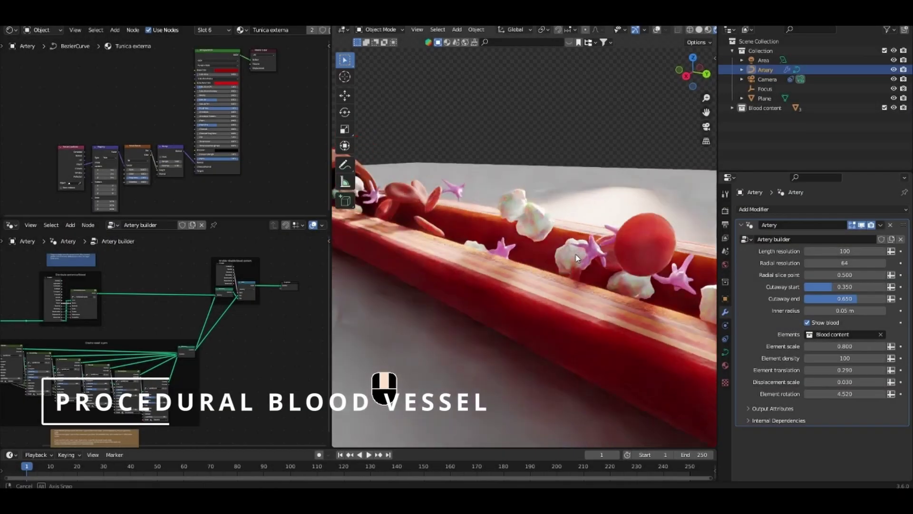
# Draw a freehand curve sloping down across the scene for the PCF fibre and adjust the fibre's coating strip.
pyautogui.moveTo(845, 274)
pyautogui.mouseDown()
pyautogui.moveTo(856, 274)
pyautogui.moveTo(842, 275)
pyautogui.mouseUp()
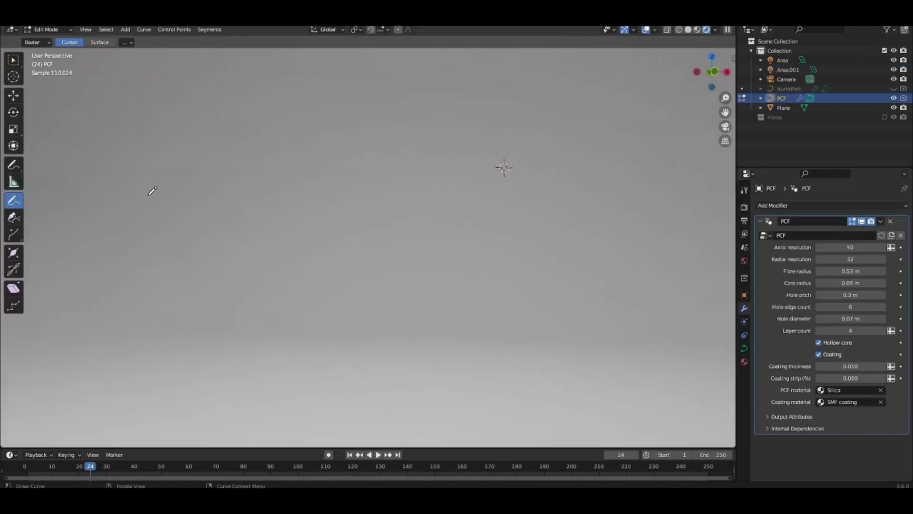
pyautogui.moveTo(157, 200)
pyautogui.mouseDown()
pyautogui.moveTo(291, 265)
pyautogui.moveTo(590, 345)
pyautogui.mouseUp()
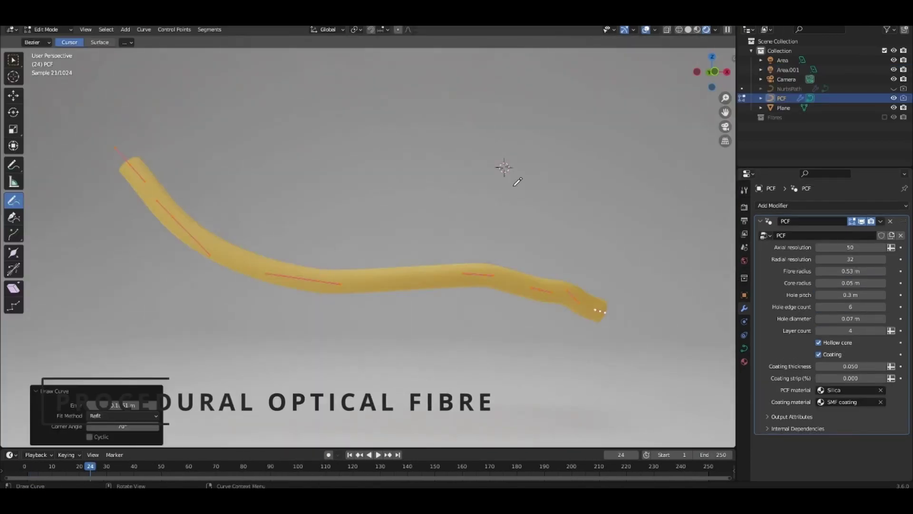
pyautogui.click(883, 379)
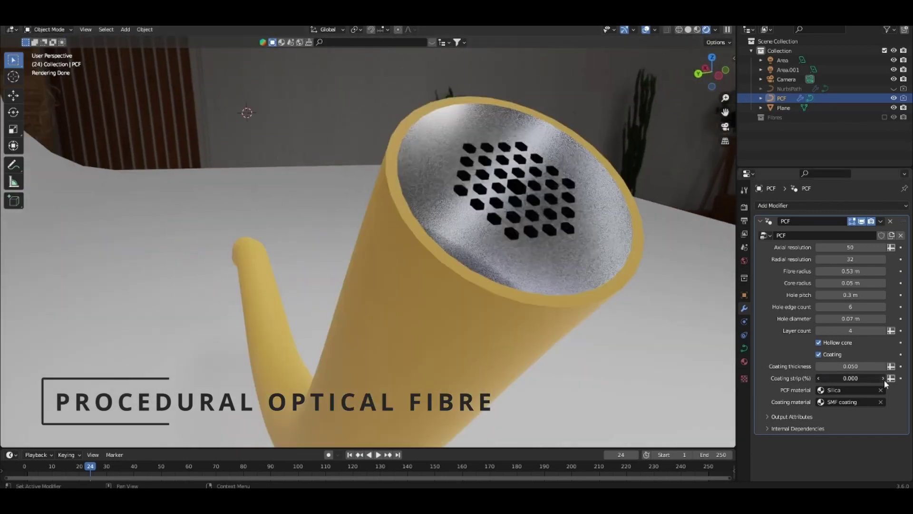
pyautogui.doubleClick(842, 247)
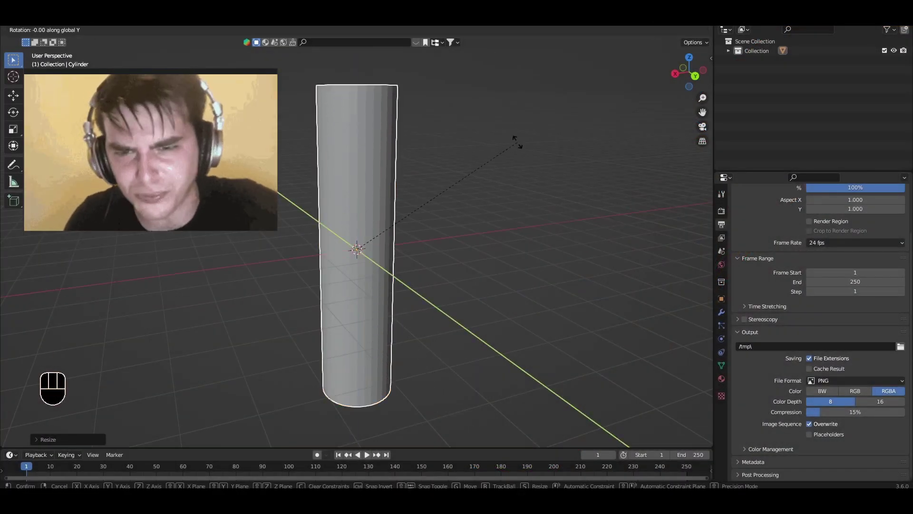
# Rotate the cylinder 90 degrees about the global Y axis so it lies along the X axis.
pyautogui.press('y')
pyautogui.press('9')
pyautogui.press('0')
pyautogui.press('Return')
pyautogui.moveTo(374, 314); pyautogui.dragTo(412, 335, button='middle')
pyautogui.press('Tab')
pyautogui.scroll(2, 412, 335)
pyautogui.scroll(-4, 411, 334)
pyautogui.press('Tab')
# Add a cube at the cylinder's centre and scale it into a long block along the cylinder.
pyautogui.hotkey('shift', 'a')
pyautogui.click(384, 198)
pyautogui.moveTo(384, 198); pyautogui.dragTo(449, 250, button='middle')
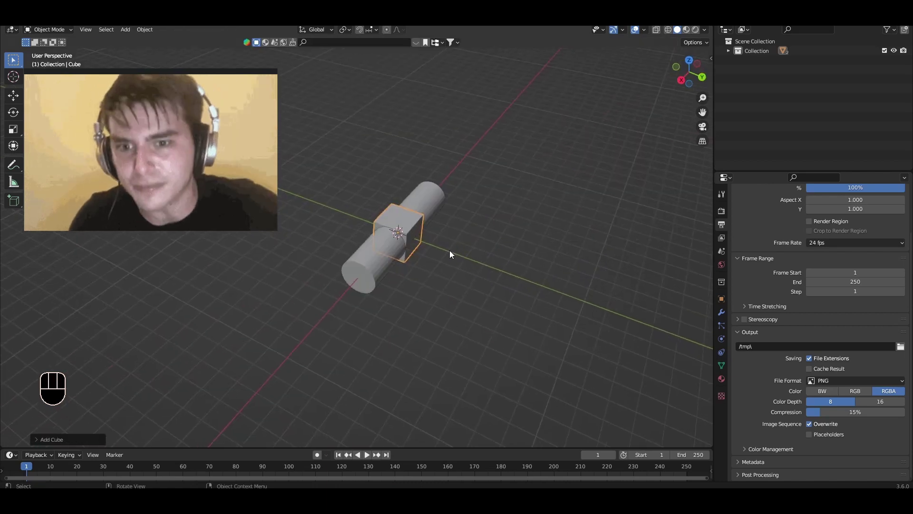
pyautogui.press('s')
pyautogui.moveTo(419, 257); pyautogui.dragTo(444, 248, button='middle')
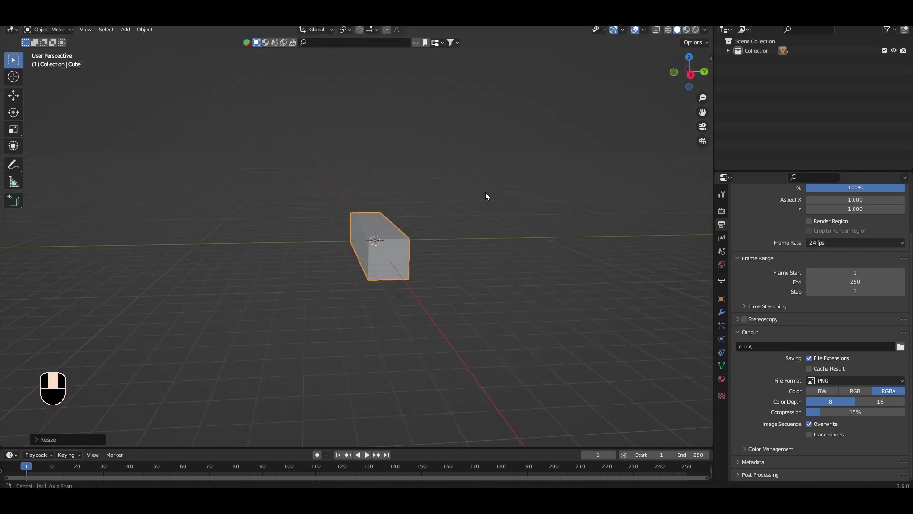
pyautogui.scroll(4, 485, 192)
# Raise the long block along the Z axis so the lower part of the cylinder stays outside it.
pyautogui.press('KP_3')
pyautogui.press('g')
pyautogui.press('z')
pyautogui.click(524, 191)
# Add a Boolean modifier to the cylinder and start picking its operand object.
pyautogui.click(511, 291)
pyautogui.moveTo(532, 287); pyautogui.dragTo(511, 300, button='middle')
pyautogui.click(721, 312)
pyautogui.click(761, 209)
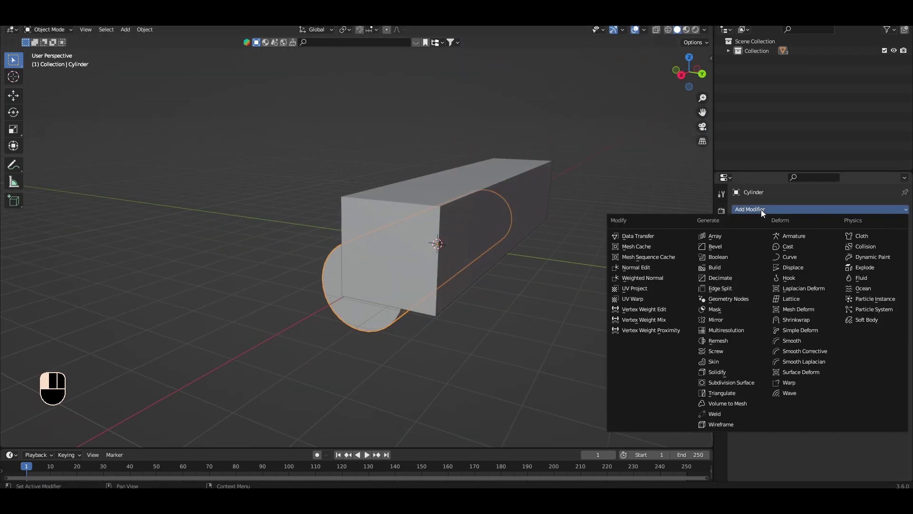
pyautogui.click(719, 257)
pyautogui.click(885, 263)
pyautogui.click(896, 265)
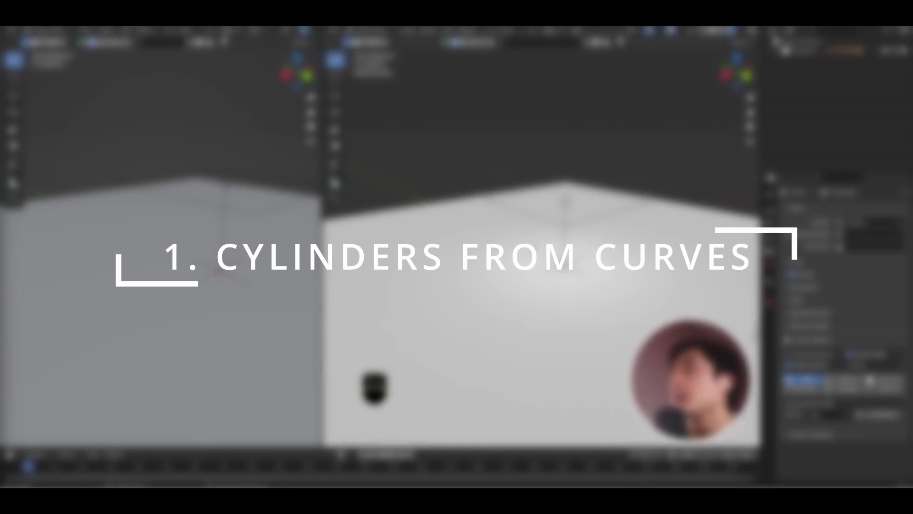
# Widen the secondary 3D view slightly, switch it to the Geometry Node Editor and hide its sidebar.
pyautogui.click(324, 230)
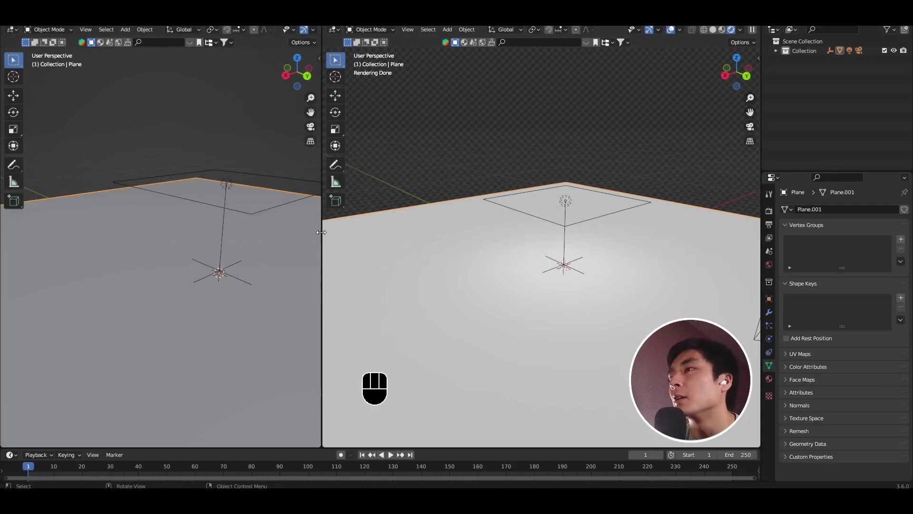
pyautogui.moveTo(322, 232); pyautogui.dragTo(337, 232)
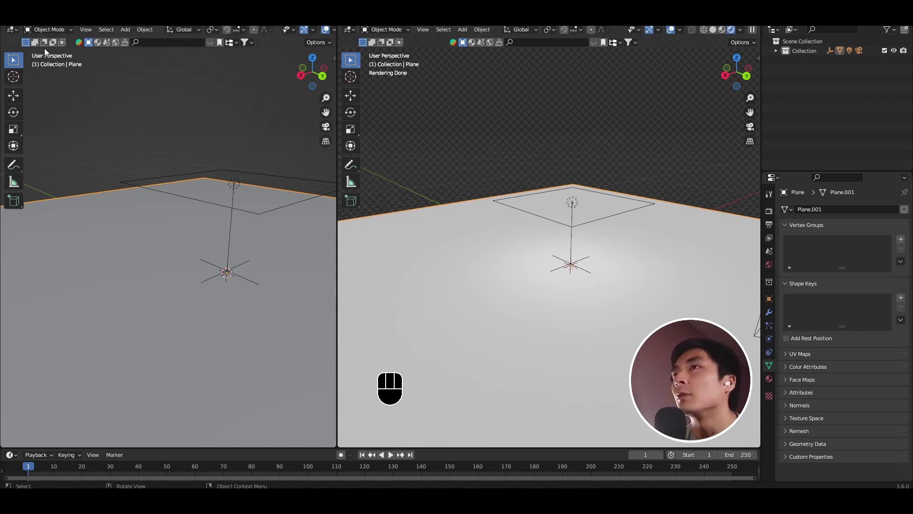
pyautogui.click(11, 31)
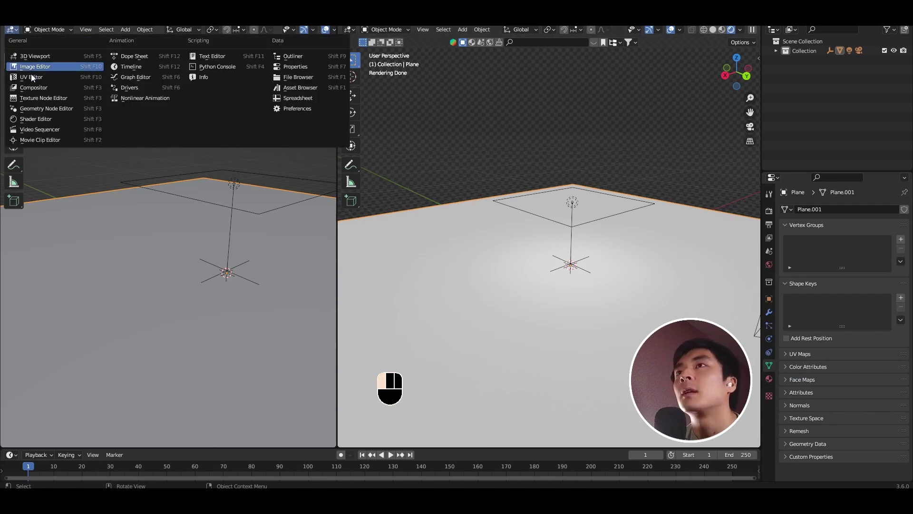
pyautogui.click(50, 107)
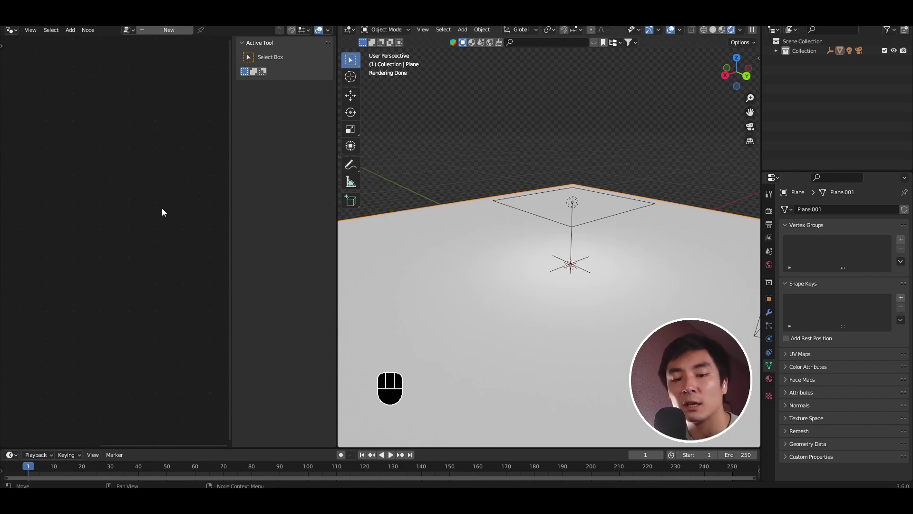
pyautogui.press('n')
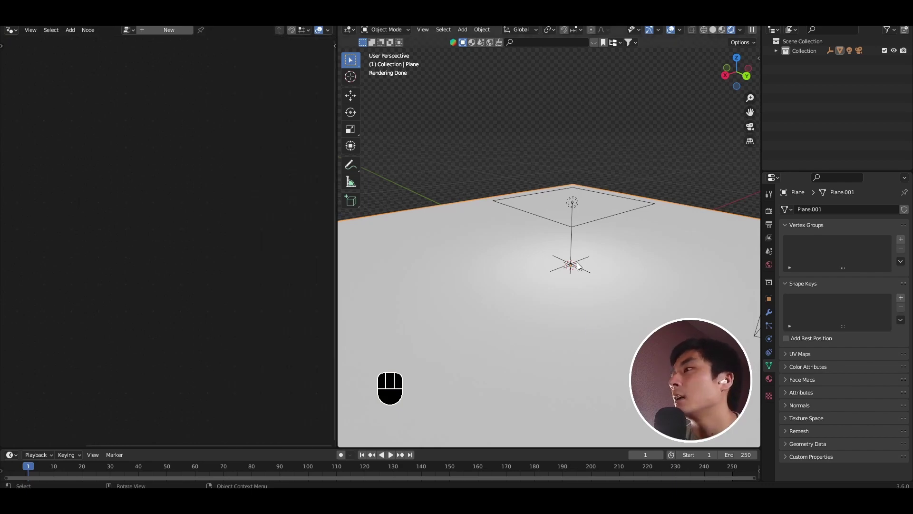
# Add a Bezier curve at the centre of the plane.
pyautogui.keyDown('shift'); pyautogui.moveTo(578, 263); pyautogui.dragTo(555, 270, button='middle'); pyautogui.keyUp('shift')
pyautogui.scroll(2, 552, 267)
pyautogui.hotkey('shift', 'a')
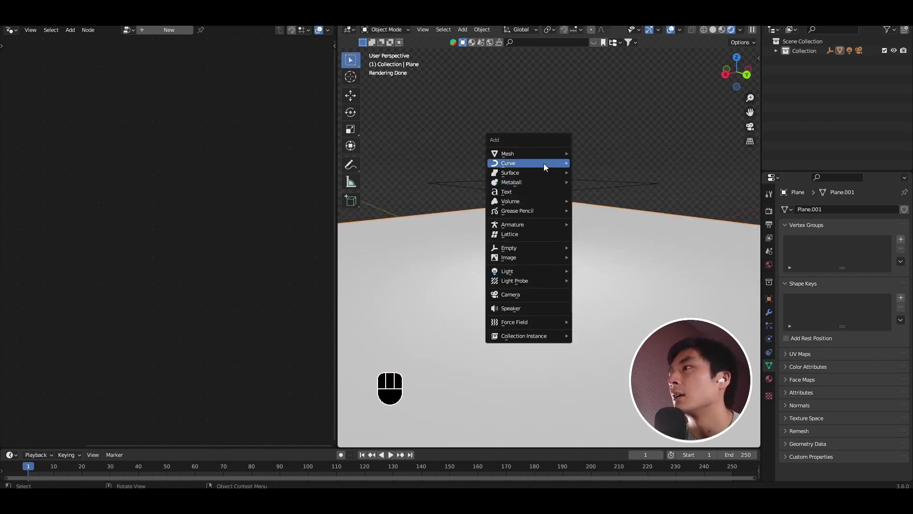
pyautogui.moveTo(544, 163)
pyautogui.click(589, 164)
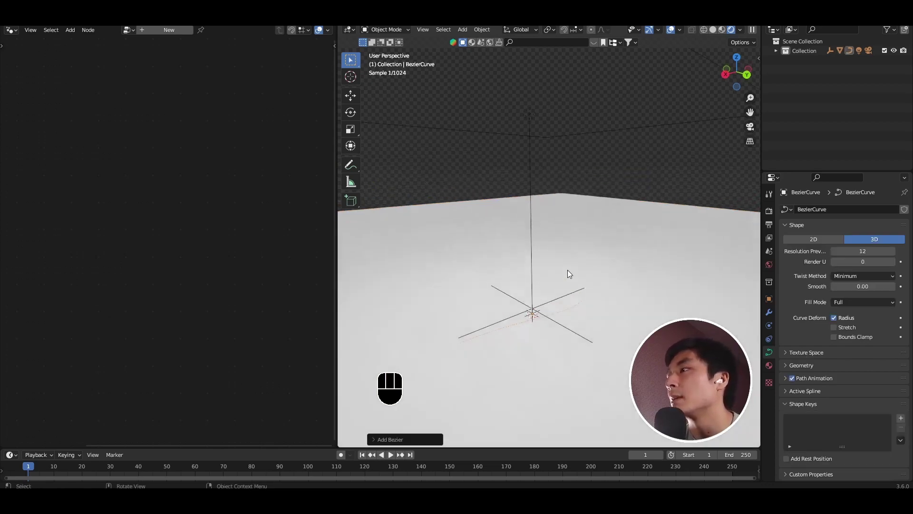
# Rename the BezierCurve object as NF yarn.
pyautogui.click(776, 51)
pyautogui.doubleClick(814, 69)
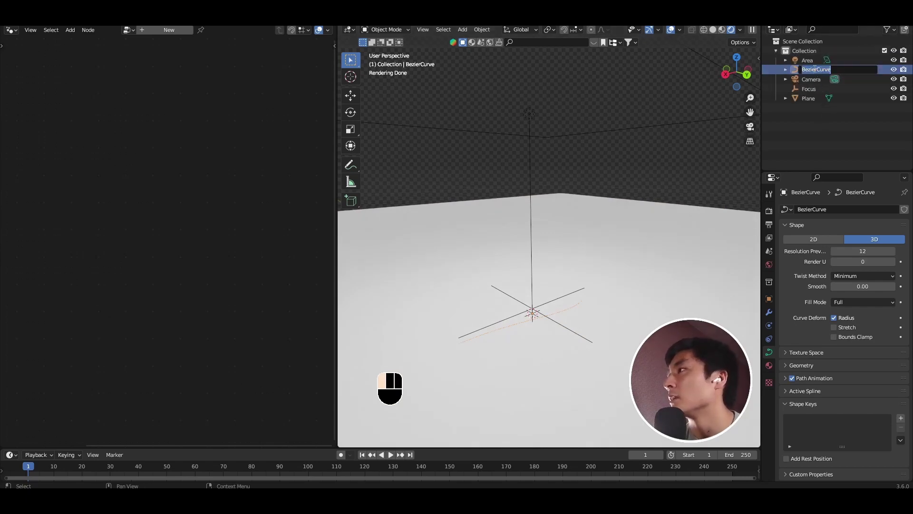
pyautogui.press('shift')
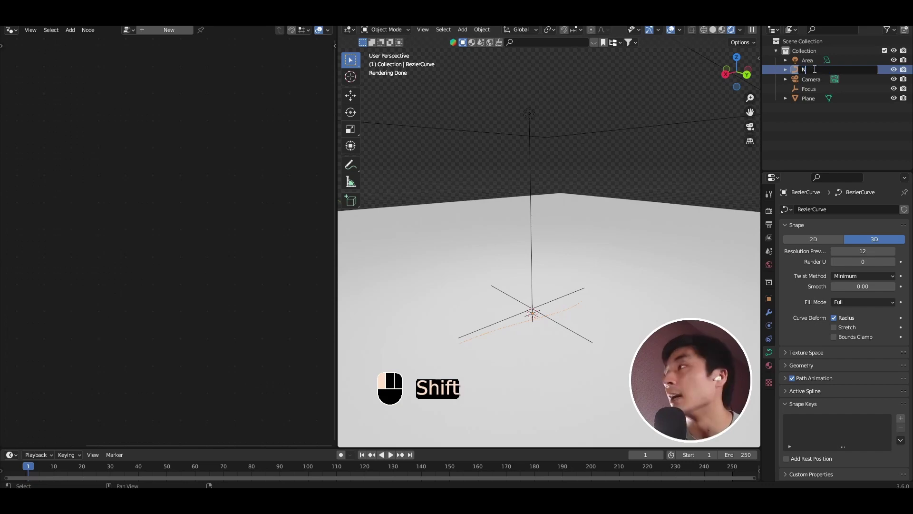
pyautogui.write('yarn')
pyautogui.press('Return')
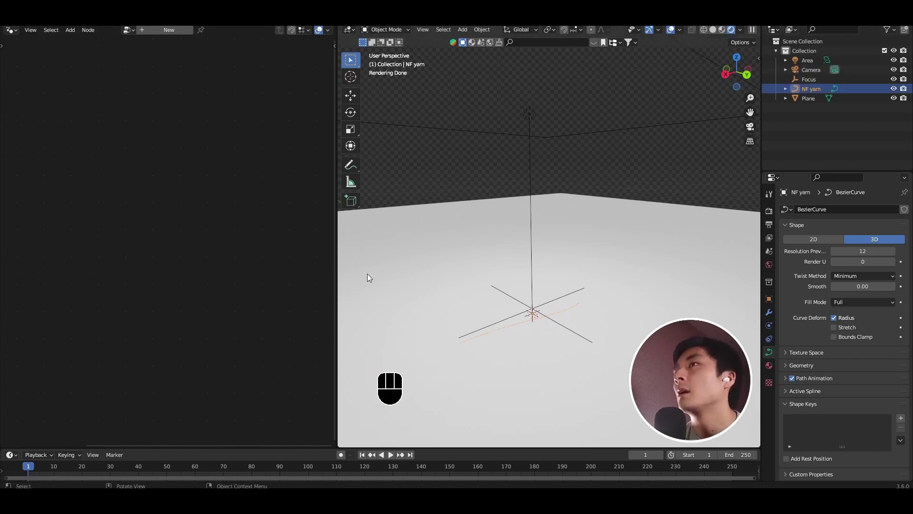
# Create a new geometry node tree on the curve and name it NF yarn.
pyautogui.keyDown('shift'); pyautogui.moveTo(579, 371); pyautogui.dragTo(595, 318, button='middle'); pyautogui.keyUp('shift')
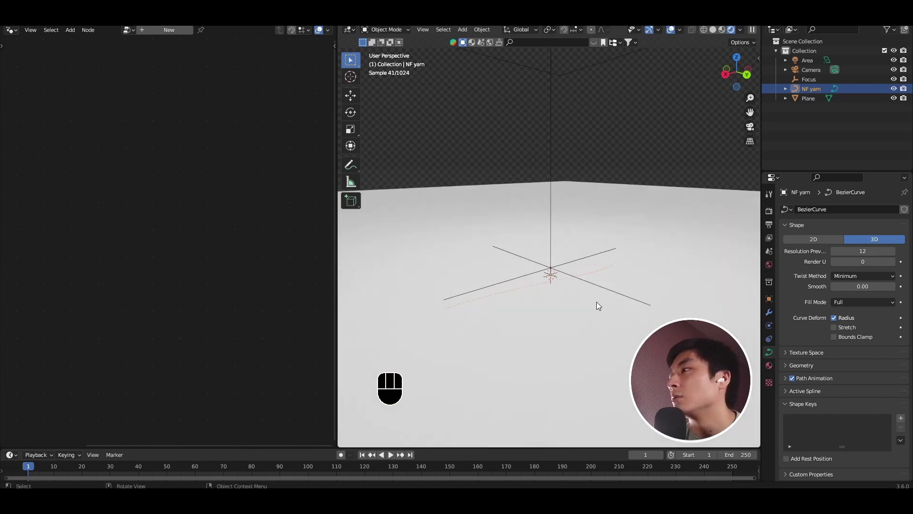
pyautogui.click(164, 30)
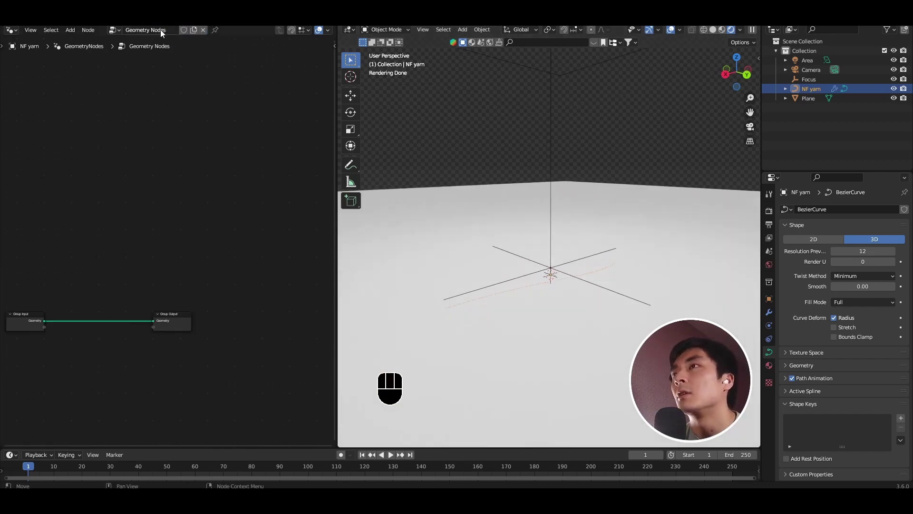
pyautogui.moveTo(146, 270); pyautogui.dragTo(198, 232, button='middle')
pyautogui.click(148, 30)
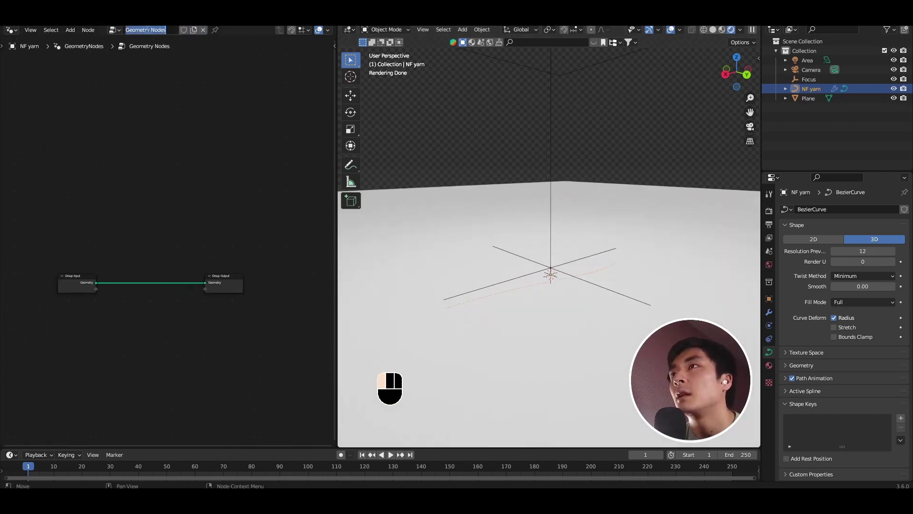
pyautogui.write('NF')
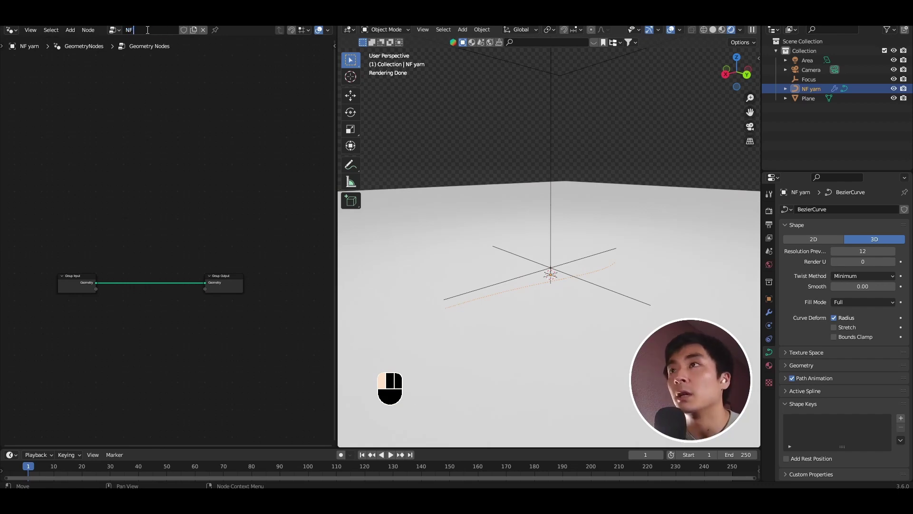
pyautogui.write(' yarn')
pyautogui.press('Return')
# Insert a Curve to Mesh node on the link between Group Input and Group Output.
pyautogui.scroll(1, 252, 306)
pyautogui.moveTo(253, 305); pyautogui.dragTo(263, 277, button='middle')
pyautogui.keyDown('shift'); pyautogui.moveTo(621, 308); pyautogui.dragTo(620, 298, button='middle'); pyautogui.keyUp('shift')
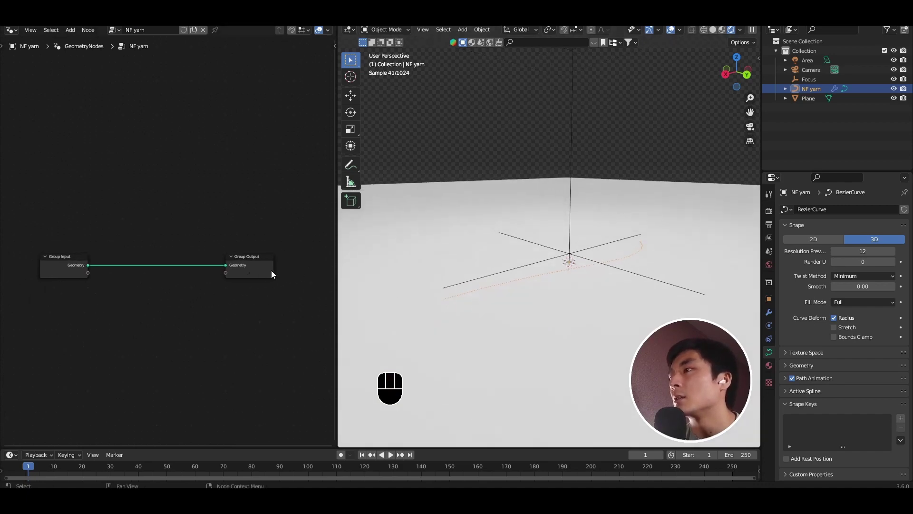
pyautogui.hotkey('shift', 'a')
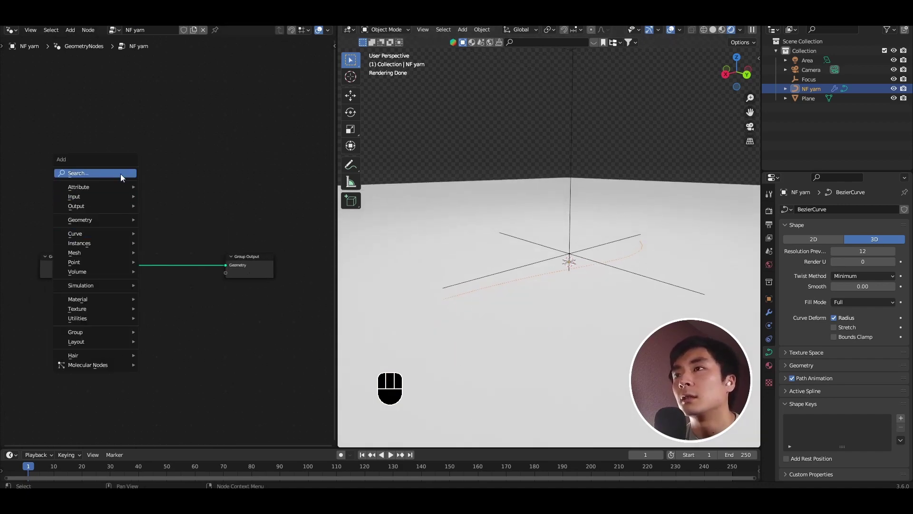
pyautogui.click(121, 173)
pyautogui.write('curve to m')
pyautogui.press('Return')
pyautogui.click(133, 256)
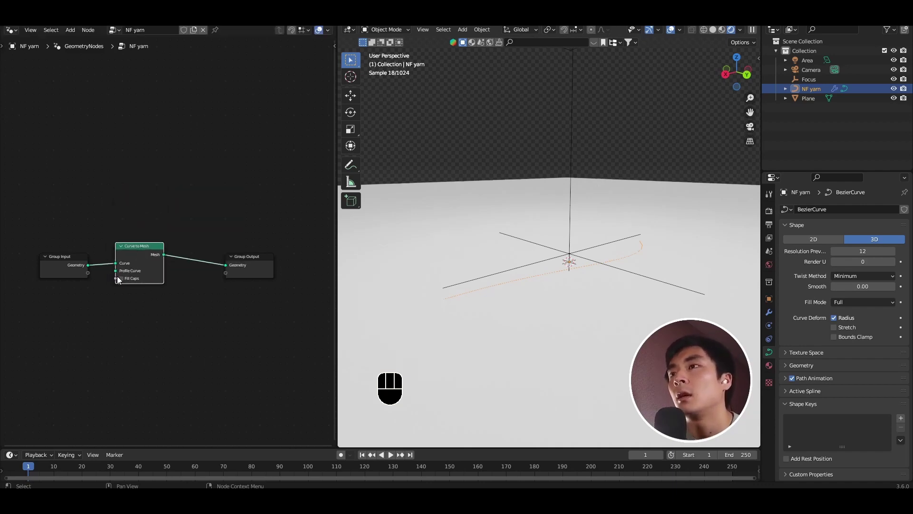
# Connect a Curve Circle node to the Profile Curve input of Curve to Mesh and set its radius to 0.1 m.
pyautogui.moveTo(115, 270); pyautogui.dragTo(92, 295)
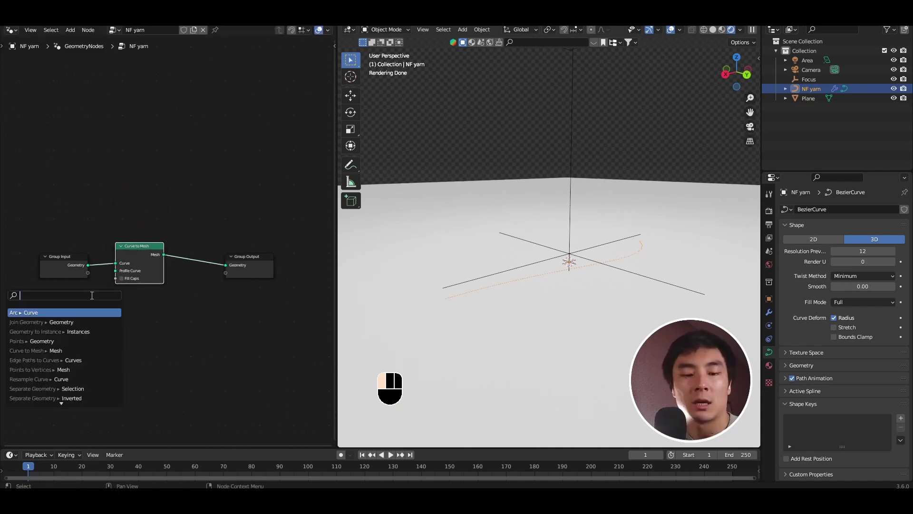
pyautogui.write('circle')
pyautogui.press('Return')
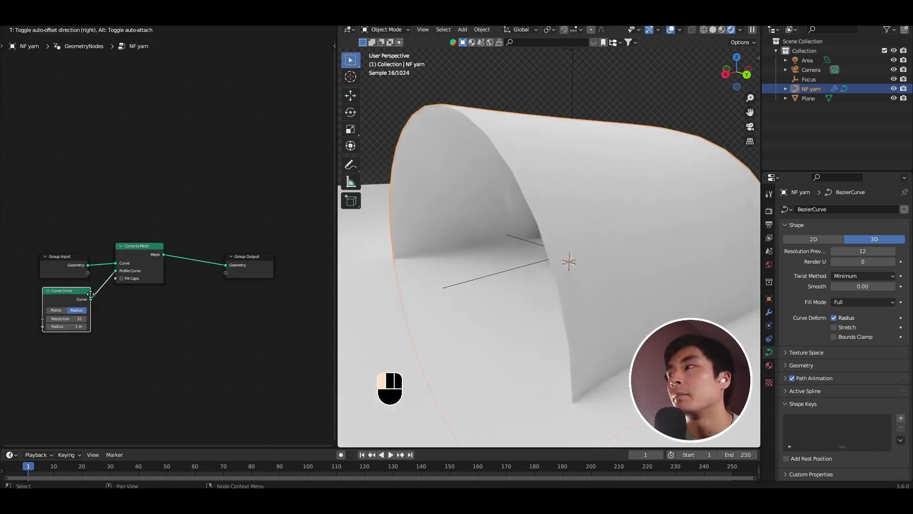
pyautogui.click(90, 294)
pyautogui.click(64, 326)
pyautogui.write('0.1')
pyautogui.press('Return')
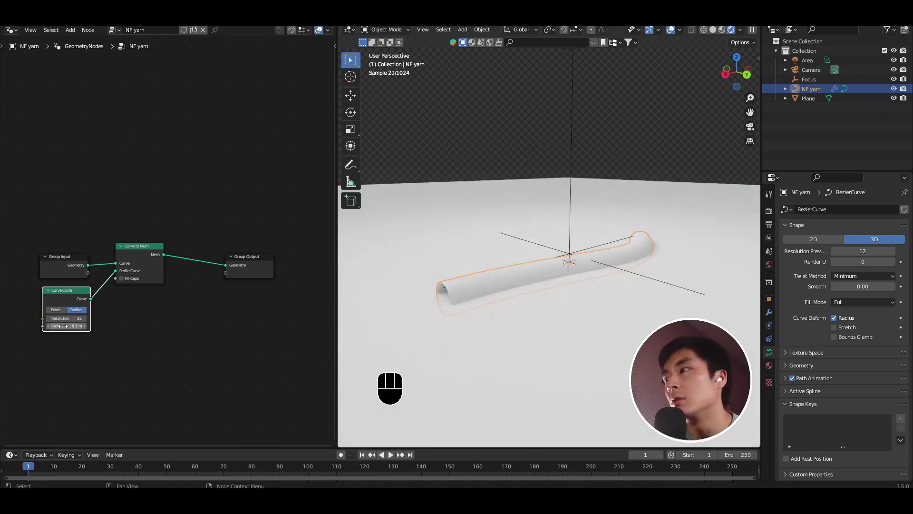
# Lower the ground plane about 0.11 m along the Z axis so it sits beneath the tube.
pyautogui.click(526, 350)
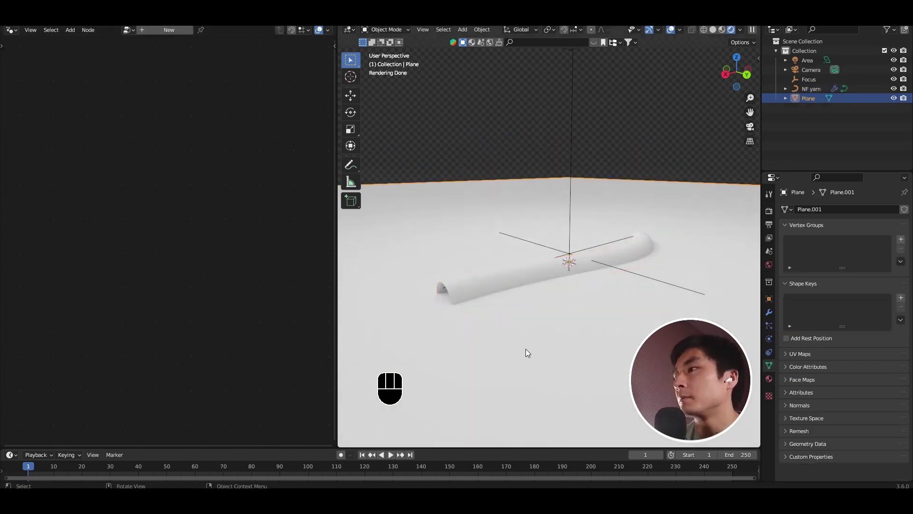
pyautogui.press('g')
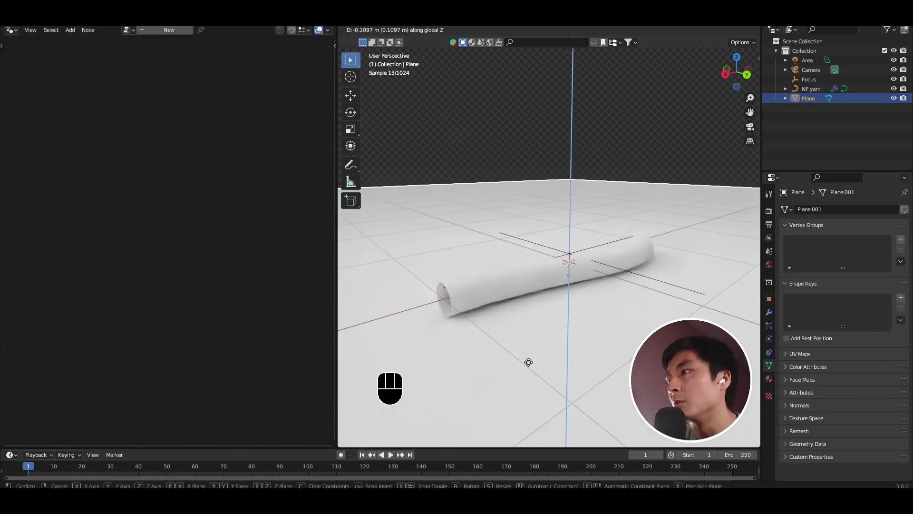
pyautogui.click(526, 363)
# Enable Fill Caps on the NF yarn curve's Curve to Mesh node to close the tube ends.
pyautogui.moveTo(480, 275); pyautogui.dragTo(561, 269, button='middle')
pyautogui.click(550, 270)
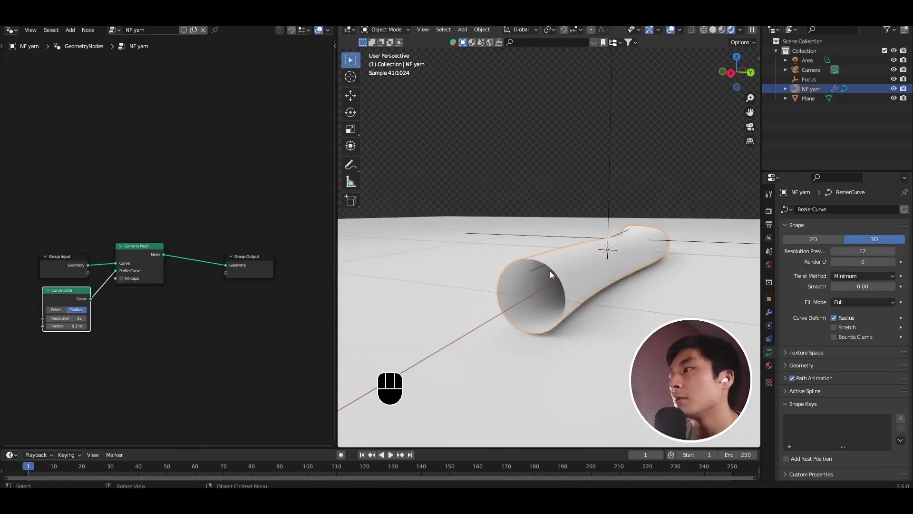
pyautogui.click(122, 279)
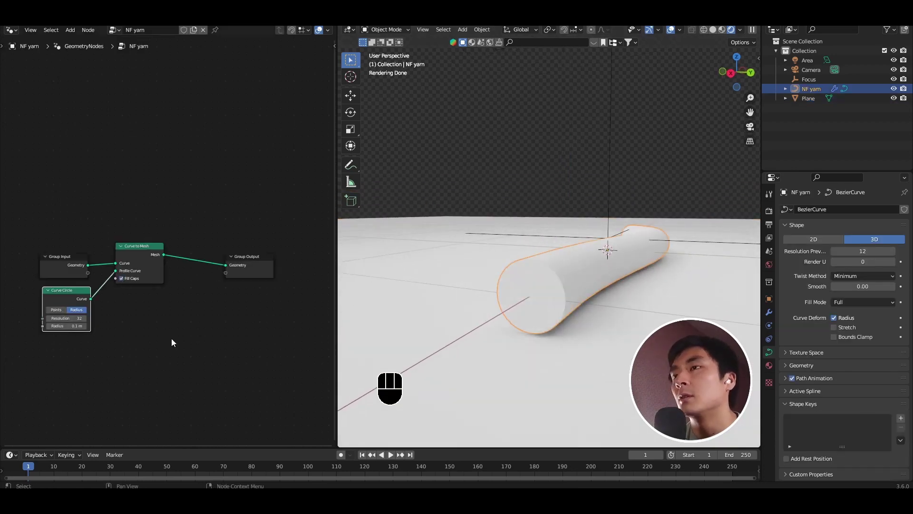
# Enter Edit Mode on the NF yarn curve and try to move its near end point.
pyautogui.moveTo(239, 301); pyautogui.dragTo(209, 317, button='middle')
pyautogui.moveTo(603, 307); pyautogui.dragTo(589, 317, button='middle')
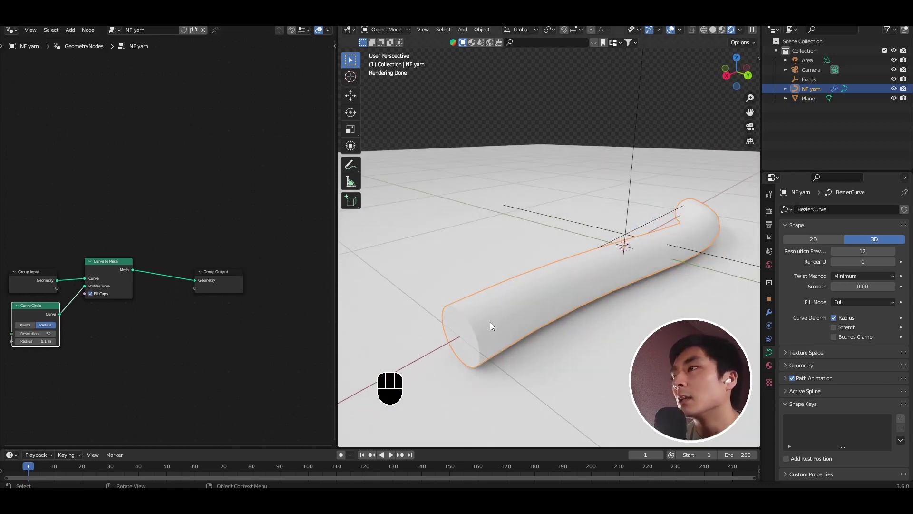
pyautogui.scroll(-3, 496, 310)
pyautogui.press('Tab')
pyautogui.keyDown('shift'); pyautogui.moveTo(532, 281); pyautogui.dragTo(541, 306, button='middle'); pyautogui.keyUp('shift')
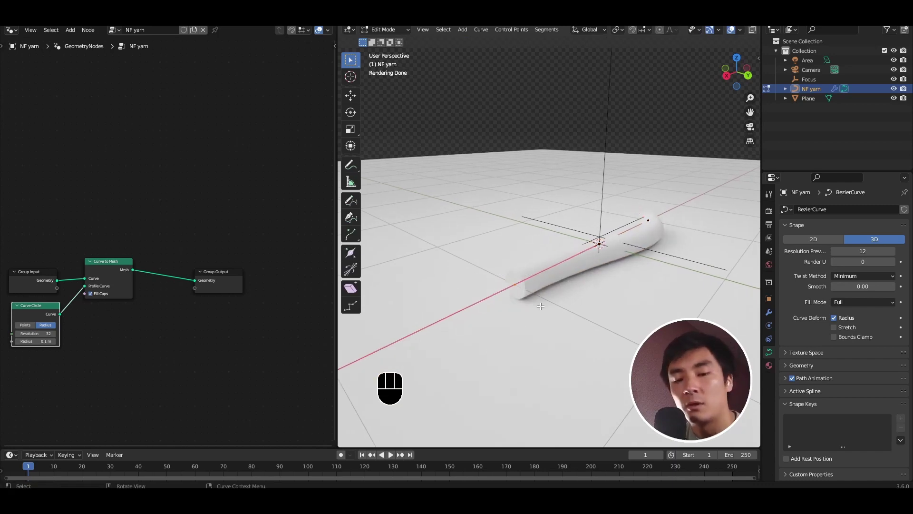
pyautogui.press('g')
pyautogui.click(523, 292)
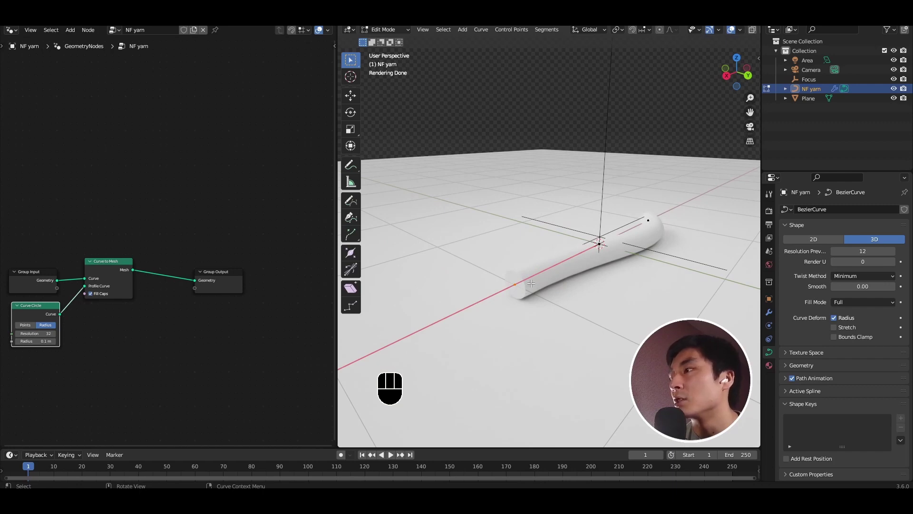
# Return to Object Mode and insert a Set Material node between Curve to Mesh and Group Output.
pyautogui.press('Tab')
pyautogui.scroll(1, 266, 315)
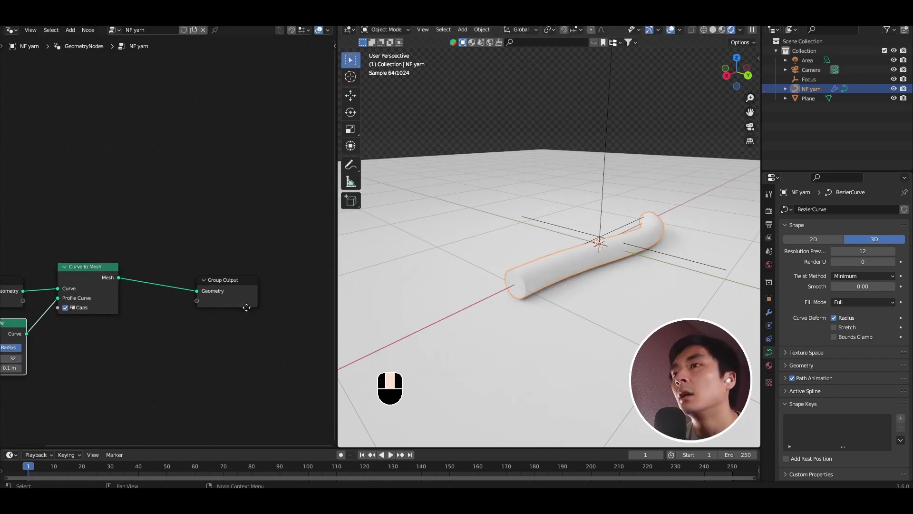
pyautogui.moveTo(247, 301); pyautogui.dragTo(288, 286)
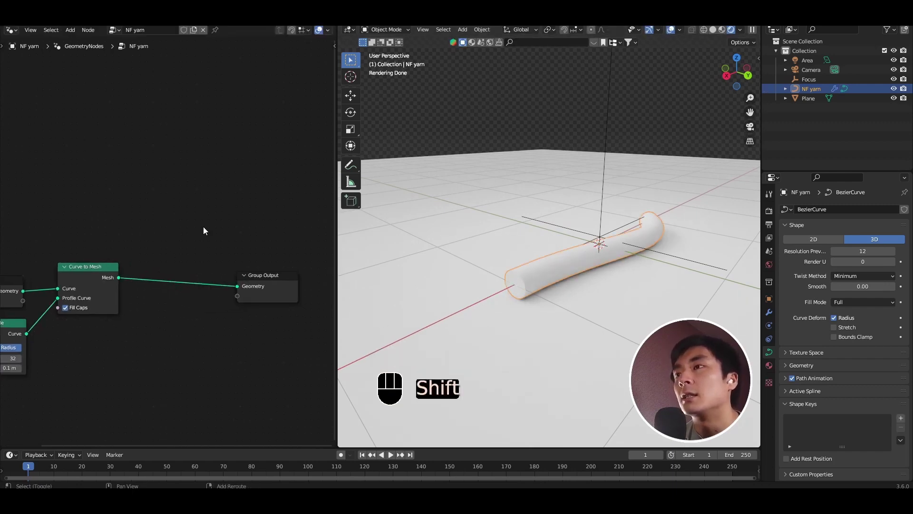
pyautogui.hotkey('shift', 'a')
pyautogui.write('set mater')
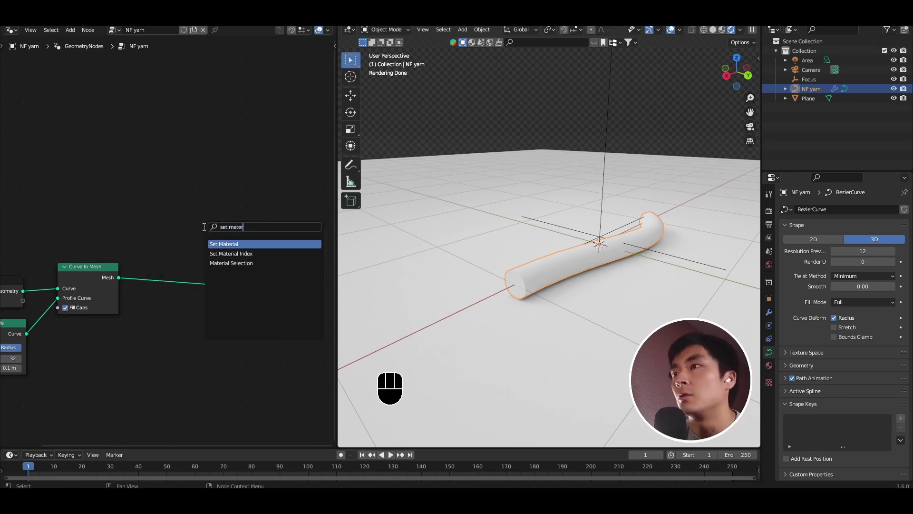
pyautogui.press('Return')
pyautogui.click(141, 270)
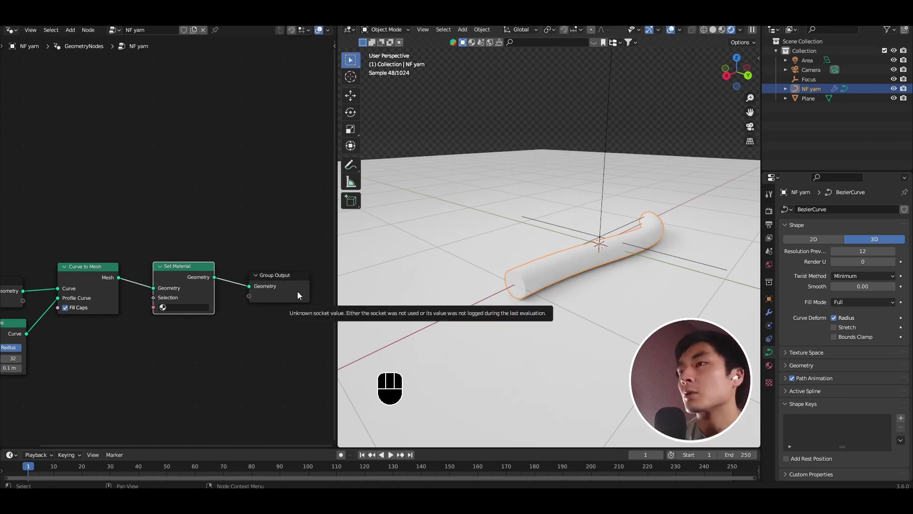
# Create a new material named Core in a new slot on NF yarn and give it a light blue base color.
pyautogui.click(771, 365)
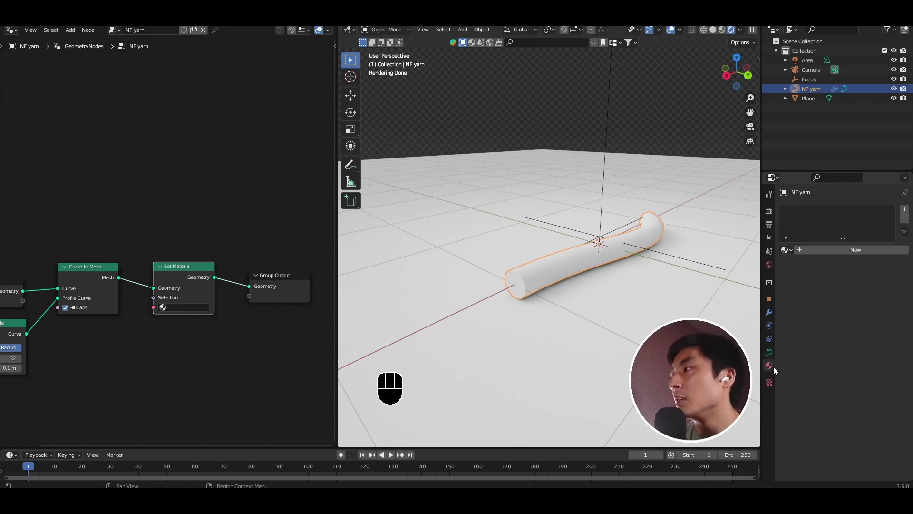
pyautogui.click(906, 209)
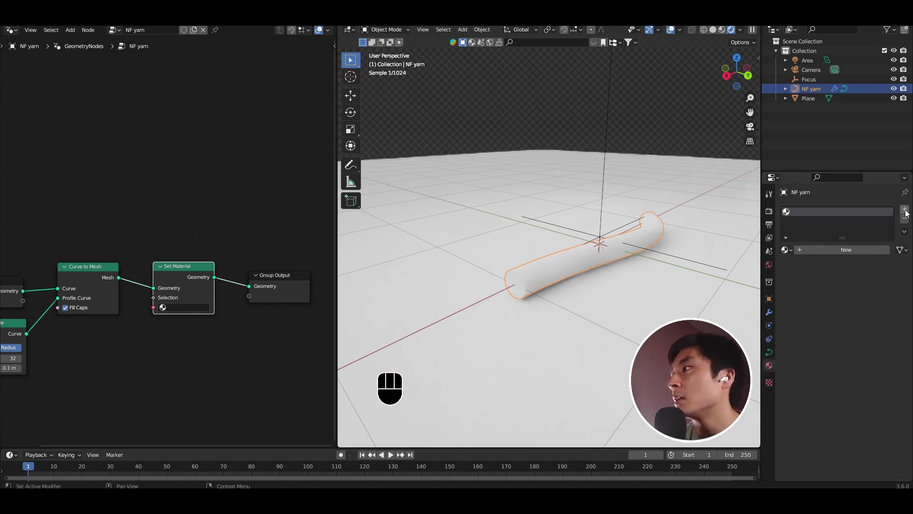
pyautogui.click(837, 250)
pyautogui.click(839, 248)
pyautogui.write('Core')
pyautogui.press('Return')
pyautogui.click(872, 333)
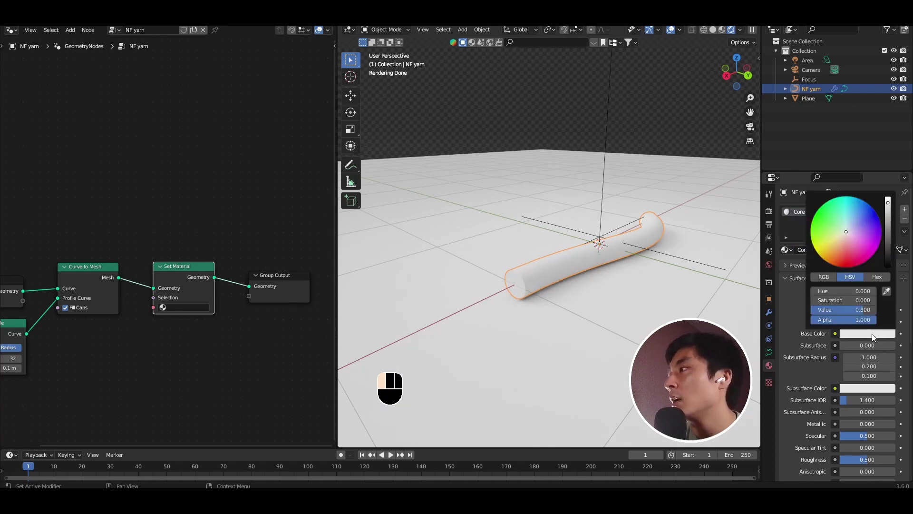
pyautogui.click(849, 224)
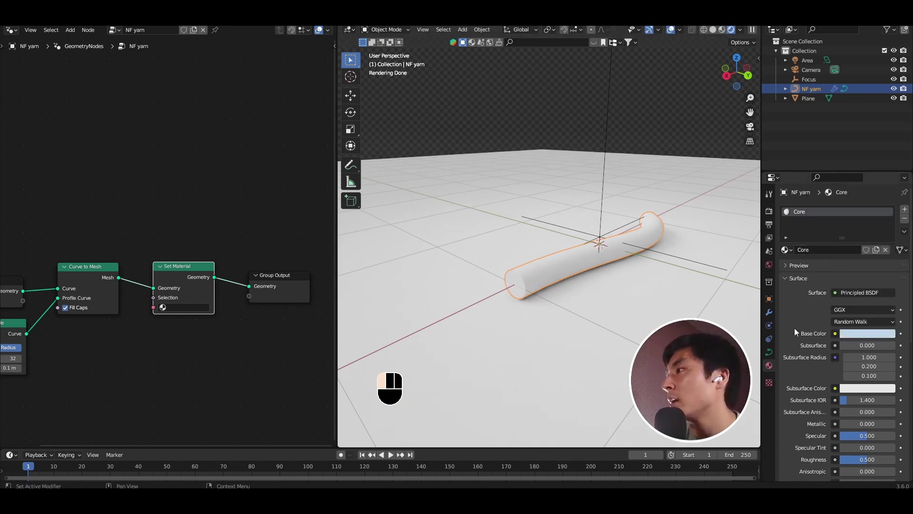
# Assign the Core material in the Set Material node.
pyautogui.click(162, 307)
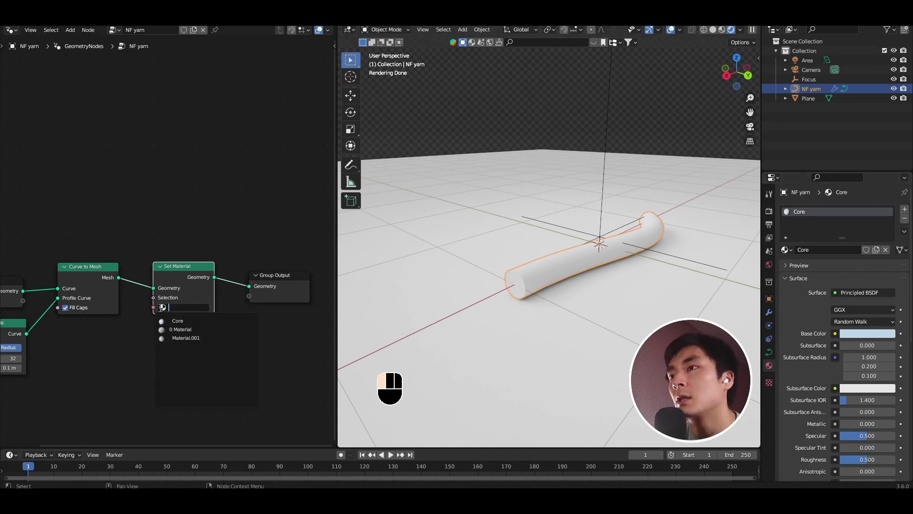
pyautogui.click(180, 320)
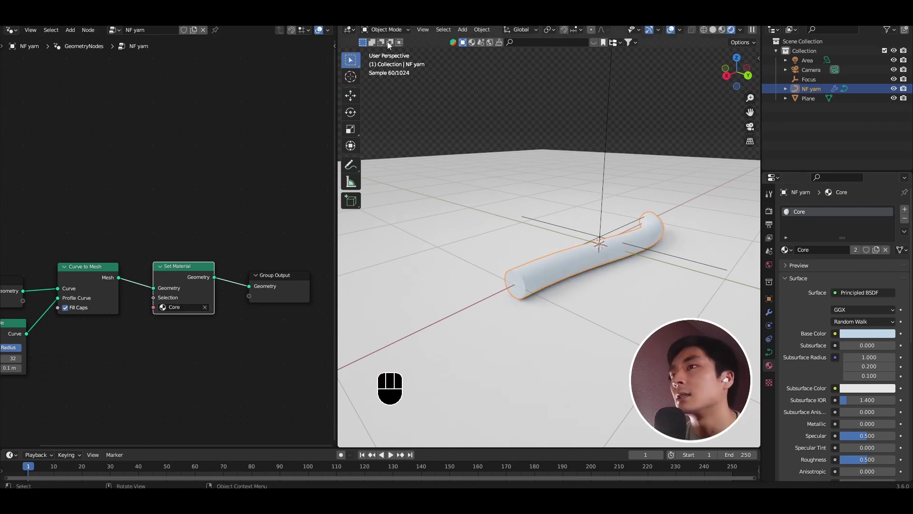
pyautogui.scroll(3, 603, 347)
pyautogui.keyDown('shift'); pyautogui.moveTo(567, 312); pyautogui.dragTo(549, 287, button='middle'); pyautogui.keyUp('shift')
pyautogui.scroll(-4, 550, 287)
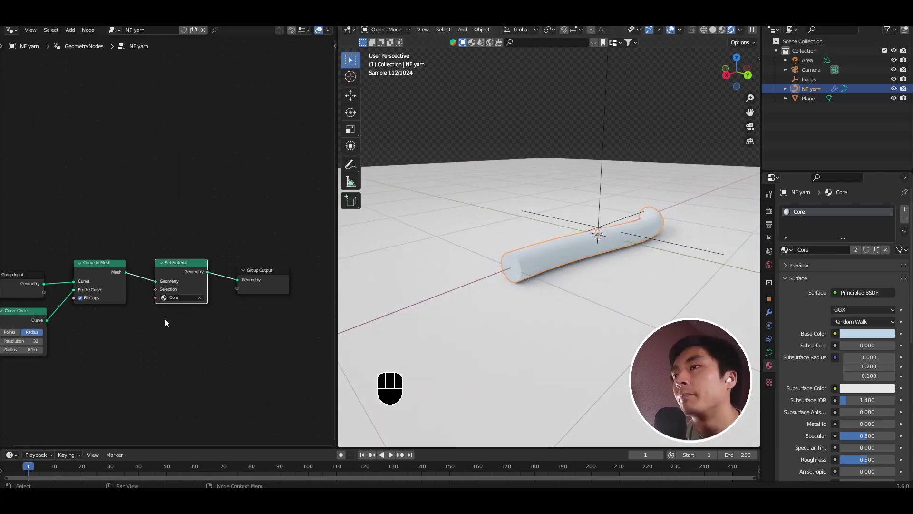
# Spread the nodes apart and duplicate Curve to Mesh and Curve Circle with their links kept, placing the copies above the originals.
pyautogui.moveTo(165, 319); pyautogui.dragTo(204, 304, button='middle')
pyautogui.moveTo(78, 269); pyautogui.dragTo(28, 270)
pyautogui.moveTo(293, 265); pyautogui.dragTo(319, 267)
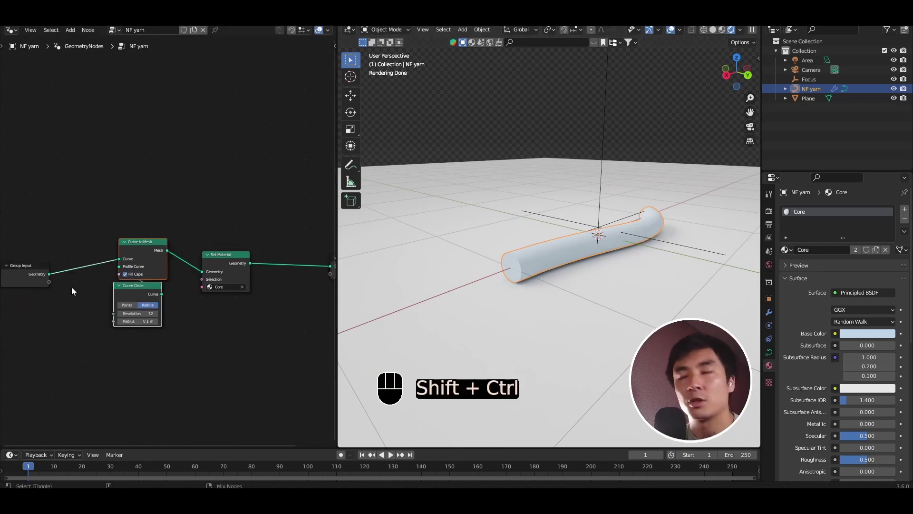
pyautogui.hotkey('shift', 'ctrl', 'd')
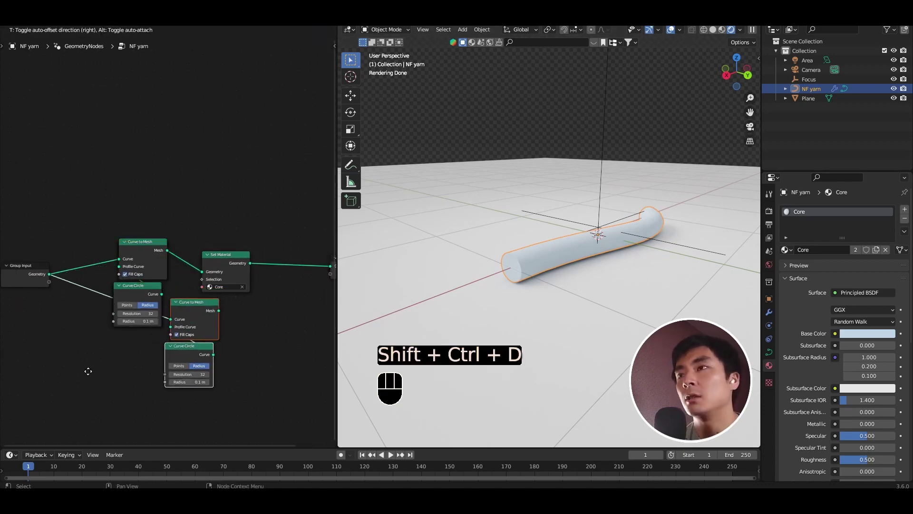
pyautogui.click(110, 191)
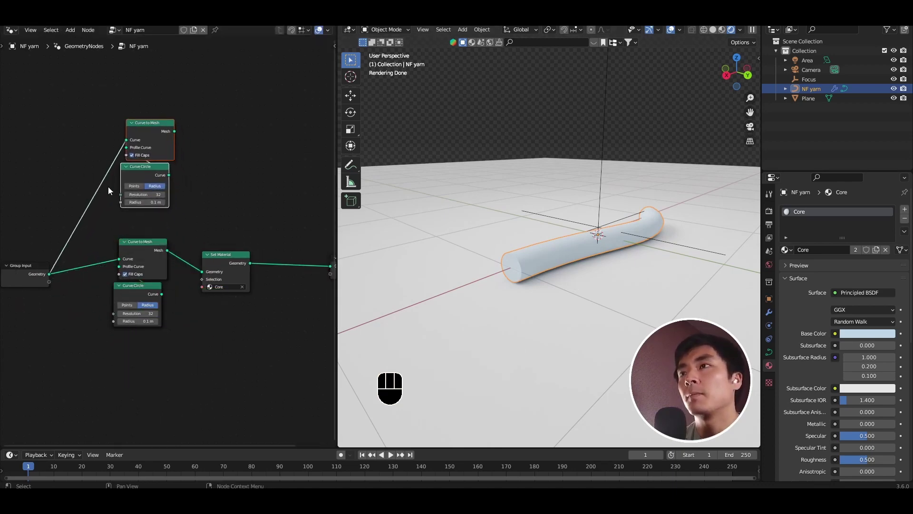
# Add a reroute point on the two Group Input links so both branches split from it.
pyautogui.moveTo(93, 241); pyautogui.dragTo(122, 234, button='middle')
pyautogui.keyDown('shift'); pyautogui.moveTo(111, 220); pyautogui.dragTo(119, 286, button='right'); pyautogui.keyUp('shift')
pyautogui.moveTo(54, 258); pyautogui.dragTo(34, 240)
pyautogui.moveTo(155, 230); pyautogui.dragTo(19, 240, button='middle')
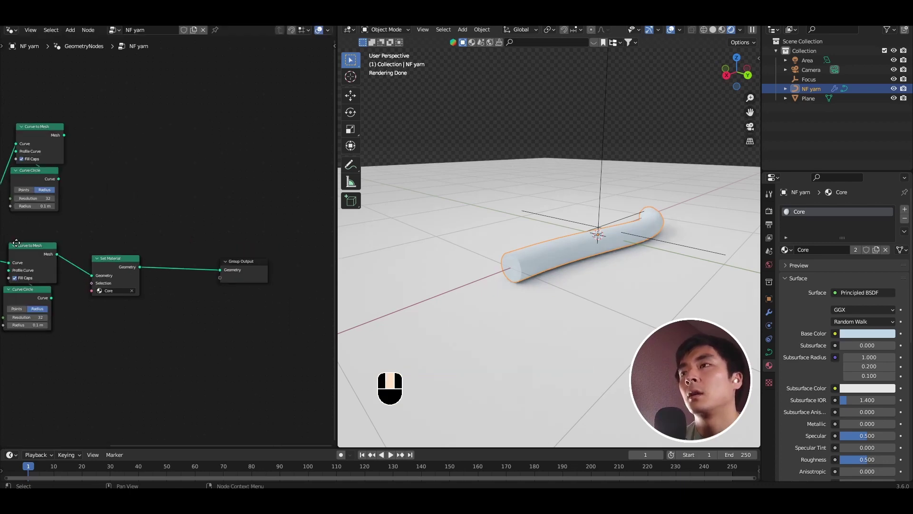
# Enclose the lower Curve to Mesh, Curve Circle and Set Material nodes in a frame and move it down and aside.
pyautogui.scroll(-2, 98, 292)
pyautogui.moveTo(98, 292); pyautogui.dragTo(145, 276, button='middle')
pyautogui.moveTo(165, 259); pyautogui.dragTo(148, 245)
pyautogui.click(196, 316)
pyautogui.moveTo(196, 317); pyautogui.dragTo(65, 221)
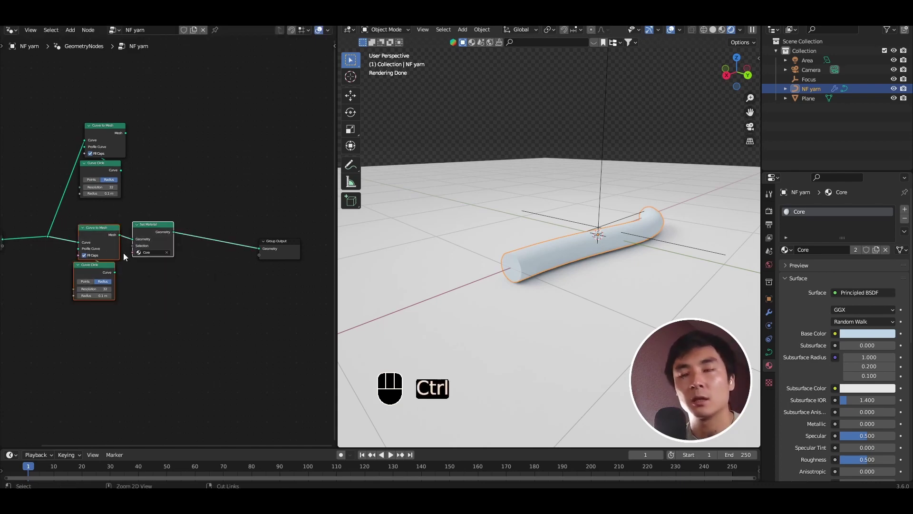
pyautogui.hotkey('ctrl', 'j')
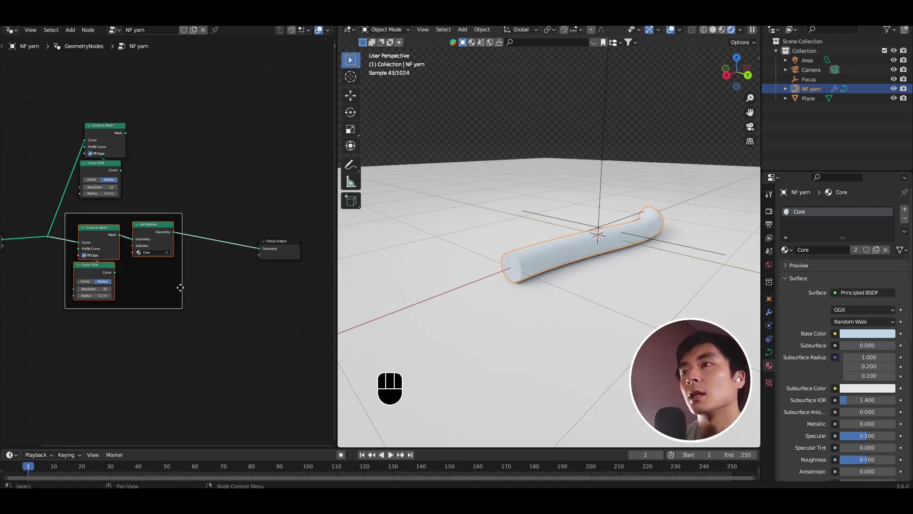
pyautogui.moveTo(180, 285); pyautogui.dragTo(202, 319)
pyautogui.scroll(1, 179, 261)
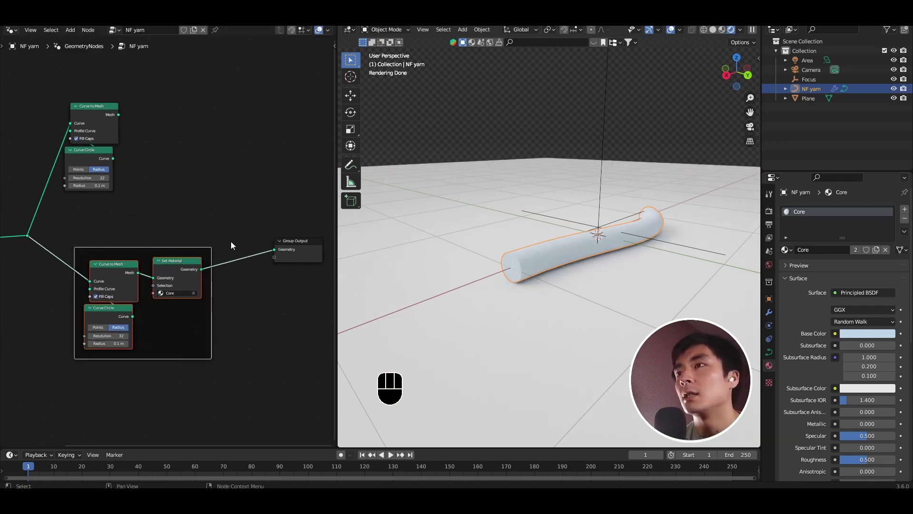
# Label the new node frame Core.
pyautogui.press('b')
pyautogui.press('n')
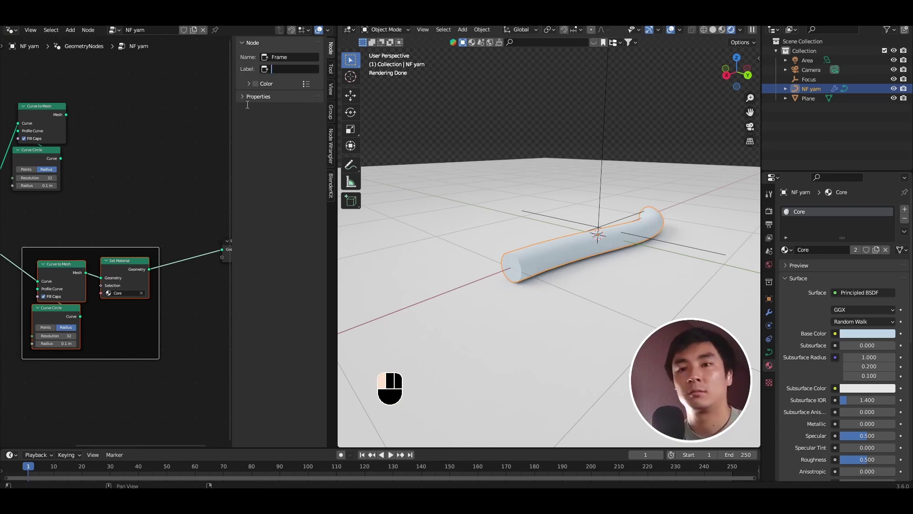
pyautogui.write('Core')
pyautogui.press('Return')
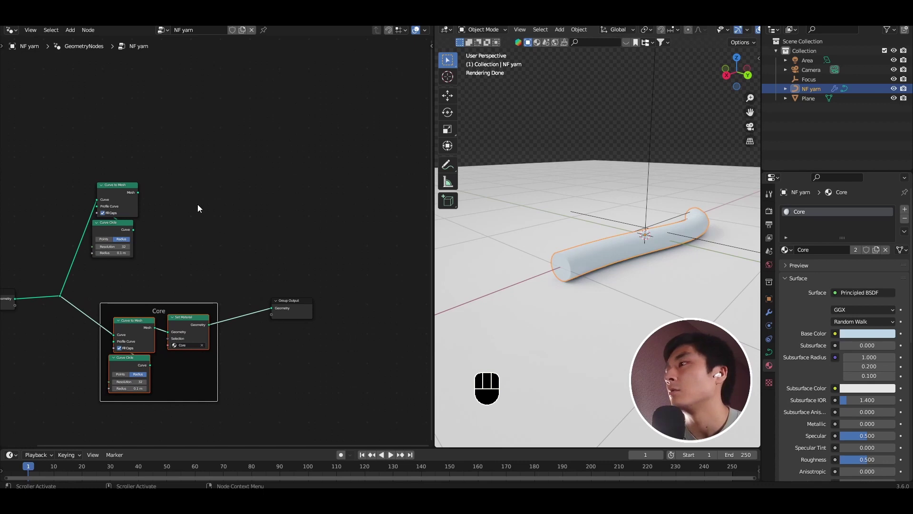
# Add an Extrude Mesh node after the duplicated Curve to Mesh and connect its Mesh output to Group Output.
pyautogui.scroll(2, 198, 204)
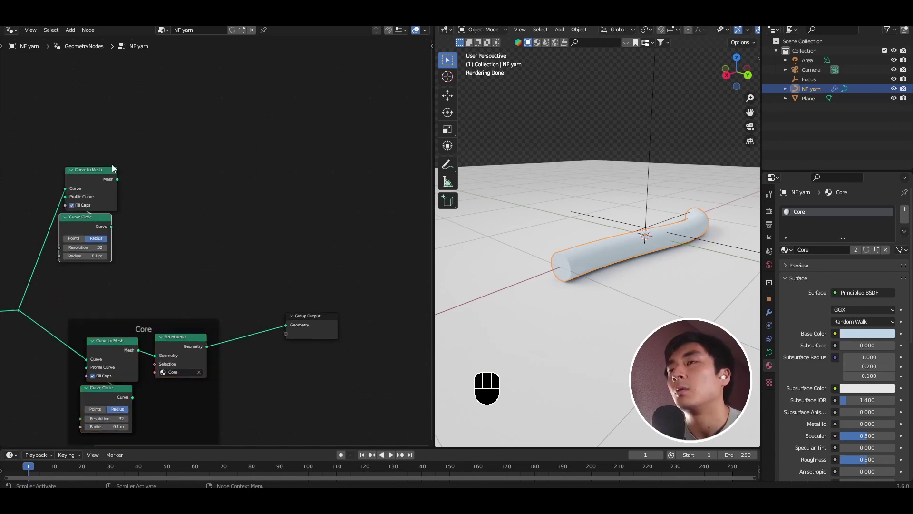
pyautogui.moveTo(117, 180); pyautogui.dragTo(151, 186)
pyautogui.write('extru')
pyautogui.click(199, 202)
pyautogui.click(185, 181)
pyautogui.moveTo(185, 175); pyautogui.dragTo(148, 142, button='middle')
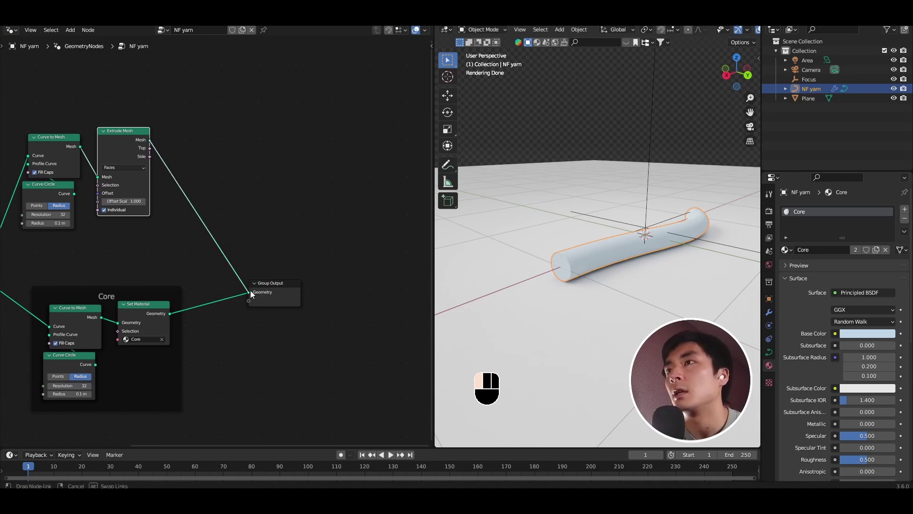
pyautogui.moveTo(250, 290); pyautogui.dragTo(250, 291)
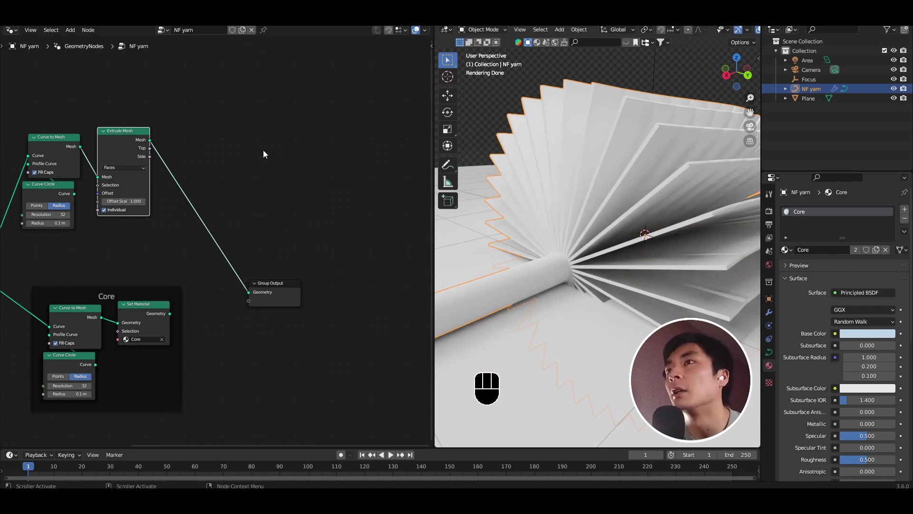
# Turn off Individual on Extrude Mesh and Fill Caps on the upper Curve to Mesh.
pyautogui.scroll(-3, 629, 209)
pyautogui.moveTo(629, 209); pyautogui.dragTo(558, 235, button='middle')
pyautogui.moveTo(81, 182); pyautogui.dragTo(143, 199, button='middle')
pyautogui.scroll(4, 184, 218)
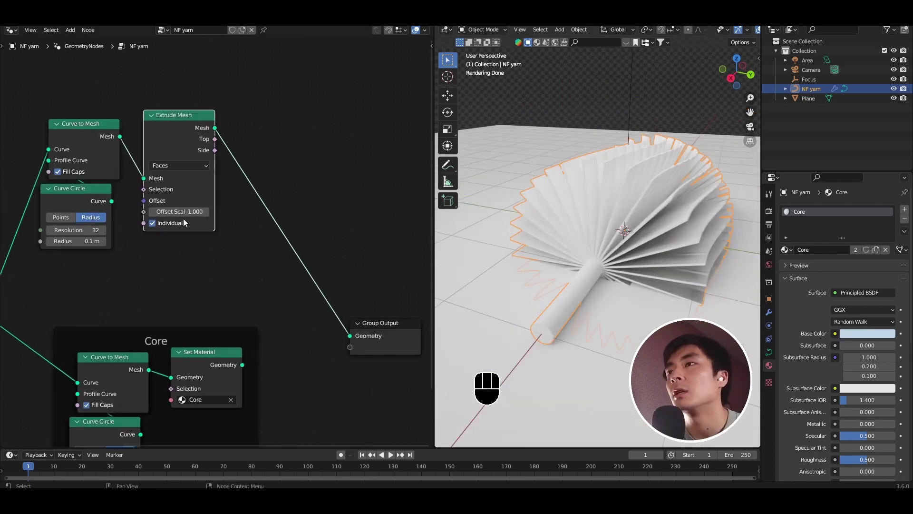
pyautogui.click(152, 223)
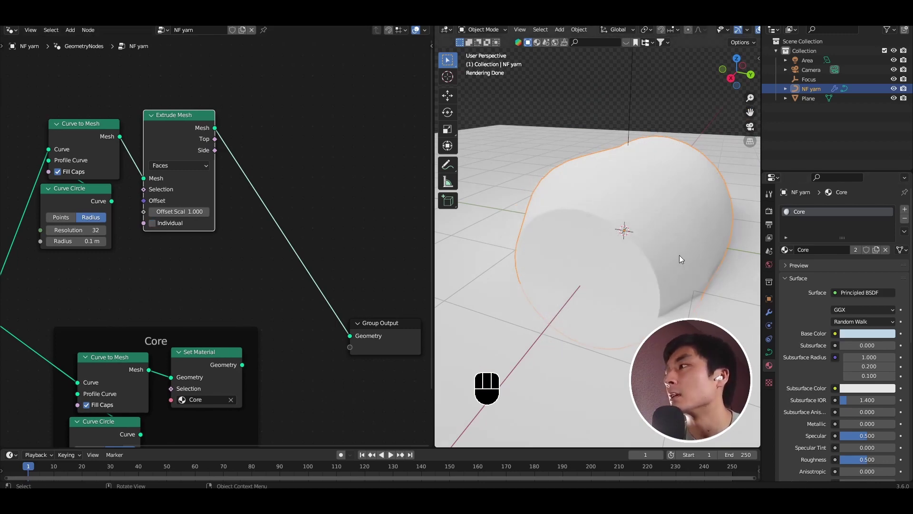
pyautogui.click(58, 171)
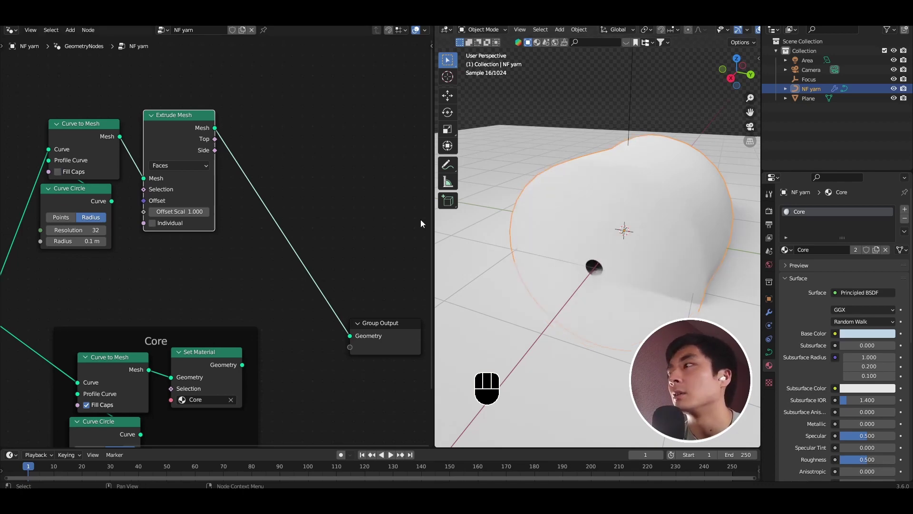
pyautogui.moveTo(637, 186); pyautogui.dragTo(540, 259, button='middle')
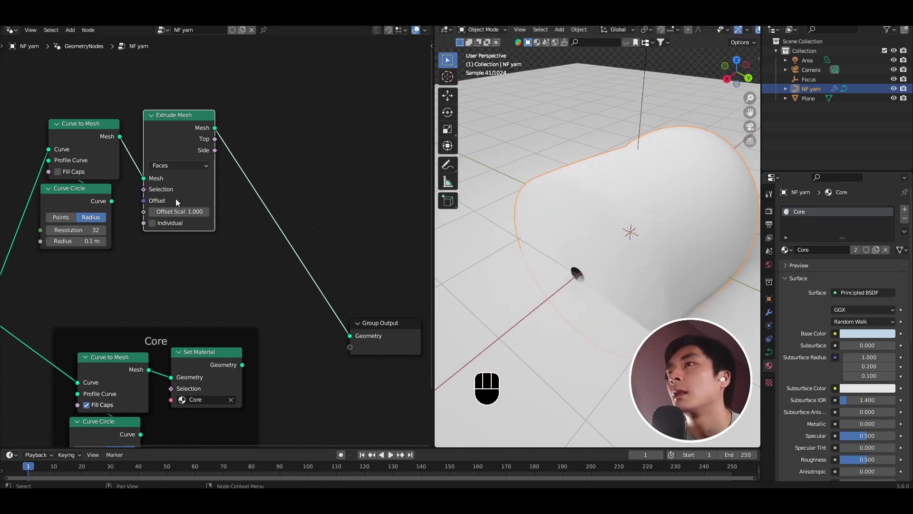
# Set the Extrude Mesh offset scale to 0.05 to form a thin-walled tube and check its open end.
pyautogui.scroll(1, 155, 210)
pyautogui.scroll(1, 155, 210)
pyautogui.click(155, 218)
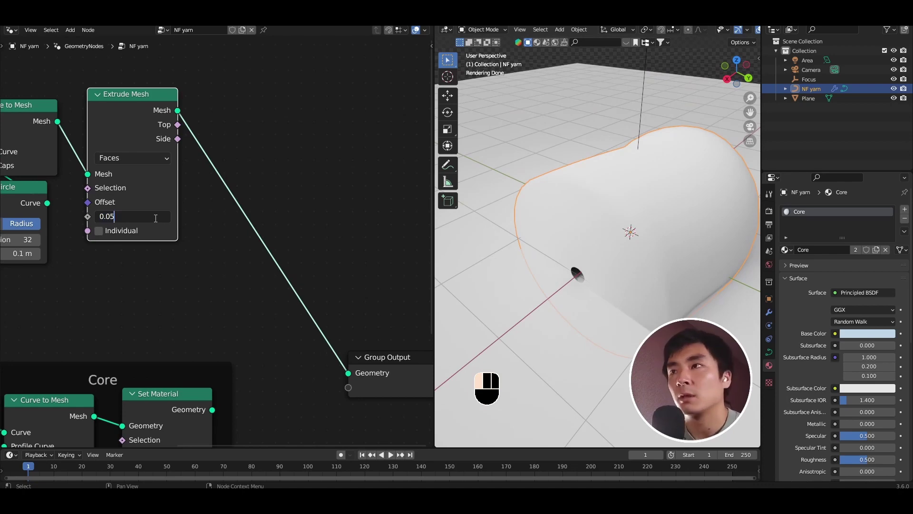
pyautogui.press('Return')
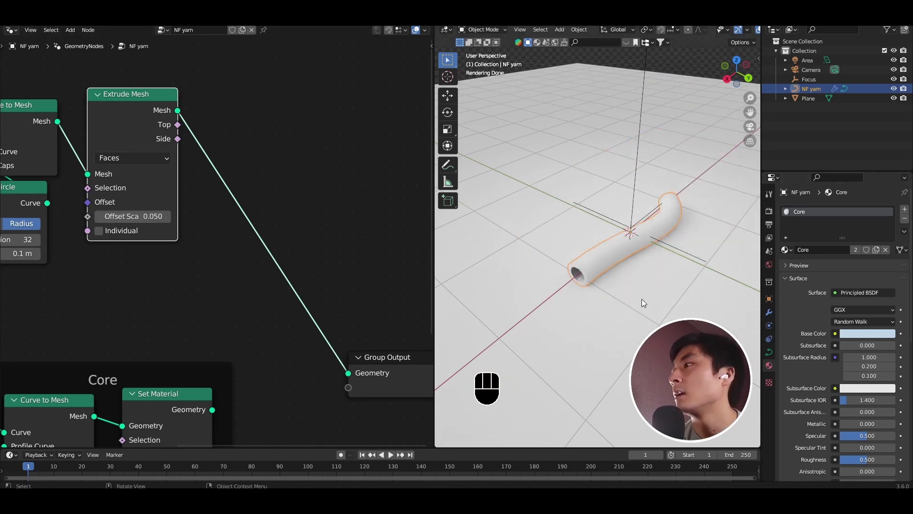
pyautogui.moveTo(639, 296); pyautogui.dragTo(633, 269, button='middle')
pyautogui.scroll(3, 608, 279)
pyautogui.scroll(-1, 633, 262)
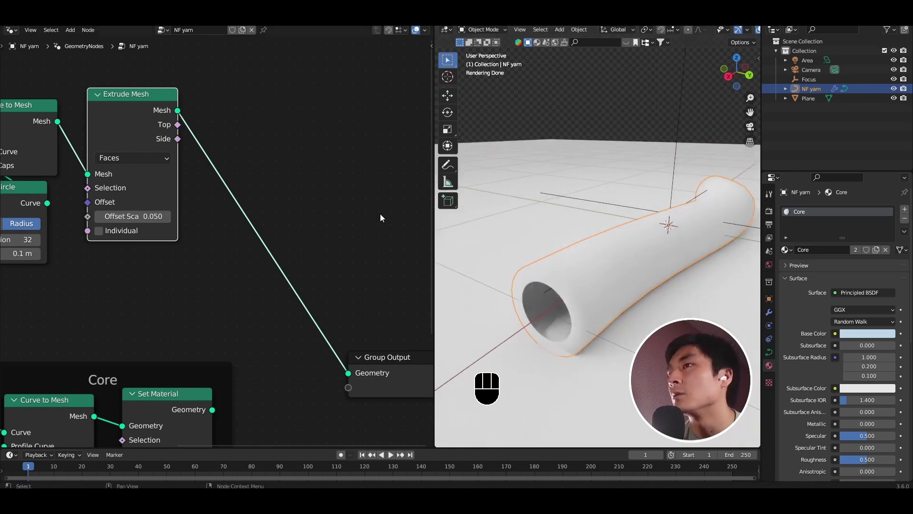
# Make room before Group Output and insert a Distribute Points on Faces node after Extrude Mesh.
pyautogui.scroll(-1, 219, 242)
pyautogui.moveTo(187, 265); pyautogui.dragTo(184, 229, button='middle')
pyautogui.scroll(-2, 184, 232)
pyautogui.keyDown('ctrl'); pyautogui.scroll(-2, 259, 265); pyautogui.keyUp('ctrl')
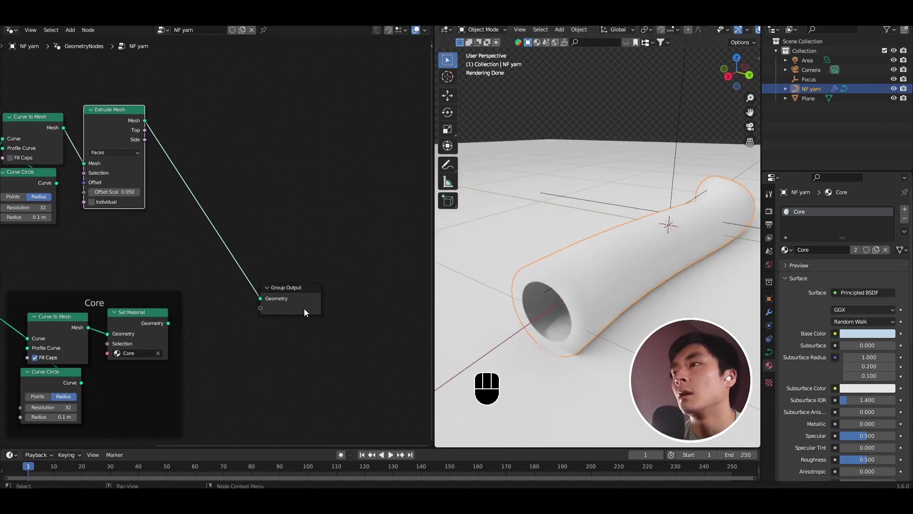
pyautogui.moveTo(304, 310); pyautogui.dragTo(389, 311)
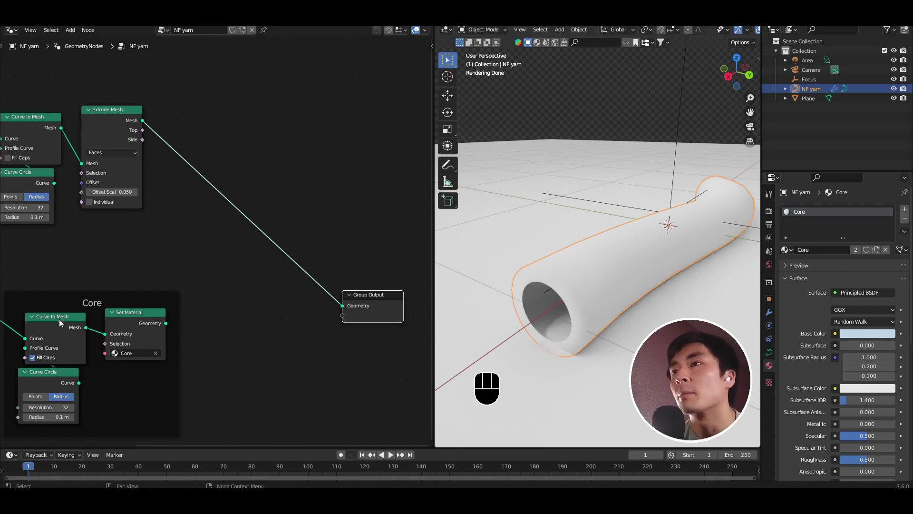
pyautogui.hotkey('shift', 'a')
pyautogui.write('distrib')
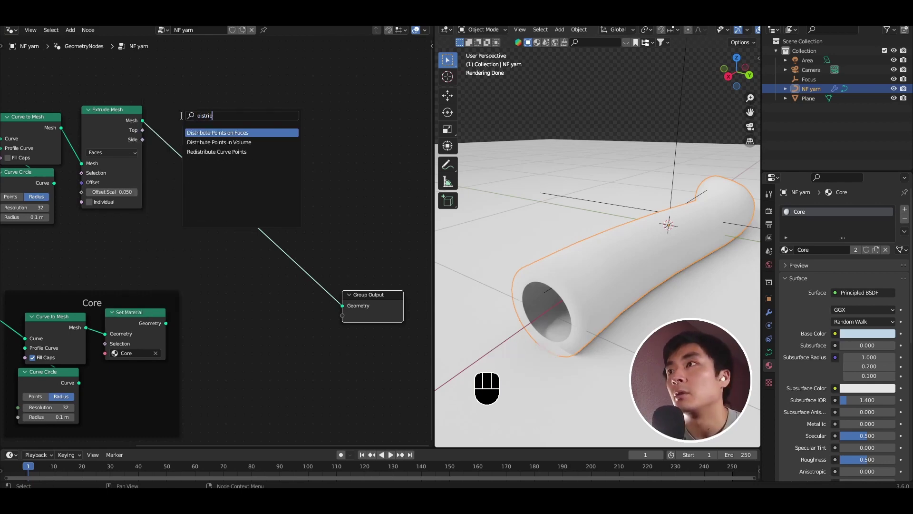
pyautogui.press('Return')
pyautogui.click(176, 116)
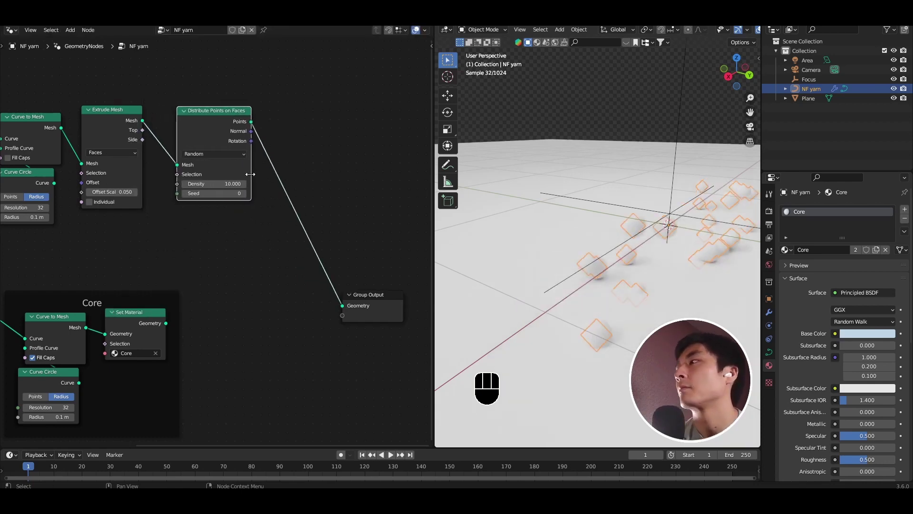
pyautogui.scroll(-2, 165, 200)
pyautogui.moveTo(182, 205); pyautogui.dragTo(98, 223, button='middle')
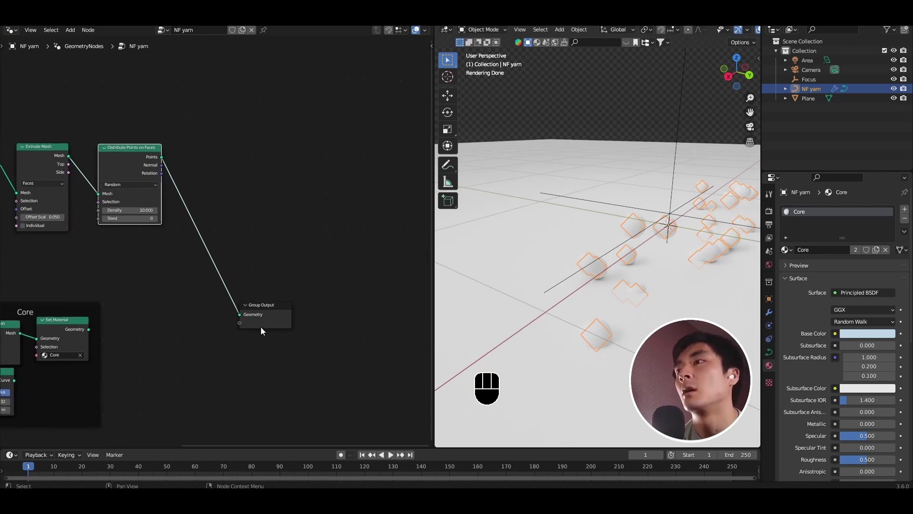
# Make room before Group Output and insert an Instance on Points node after Distribute Points on Faces.
pyautogui.moveTo(270, 325); pyautogui.dragTo(380, 297)
pyautogui.hotkey('shift', 'a')
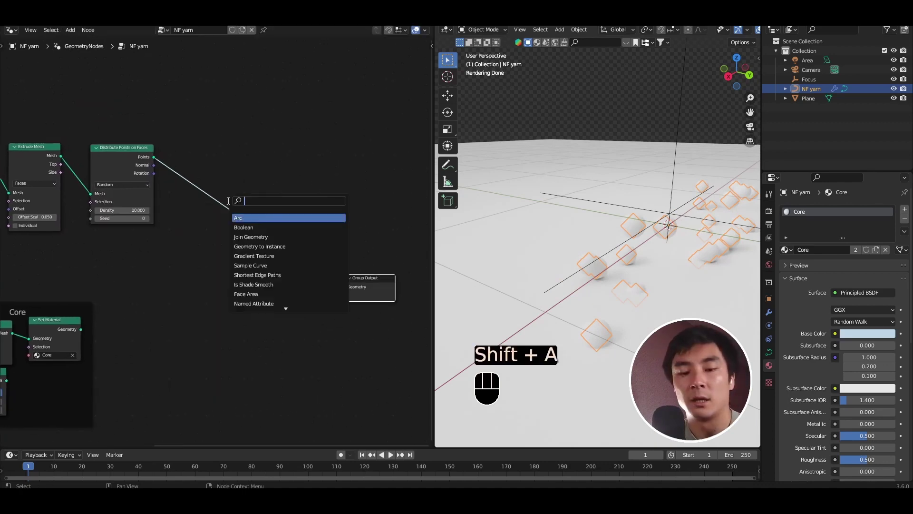
pyautogui.write('instance onm')
pyautogui.press('Return')
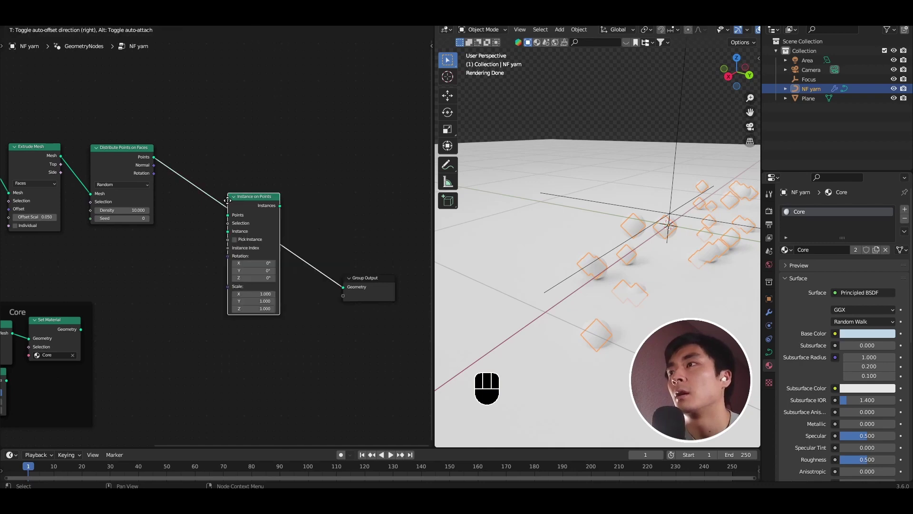
pyautogui.click(180, 155)
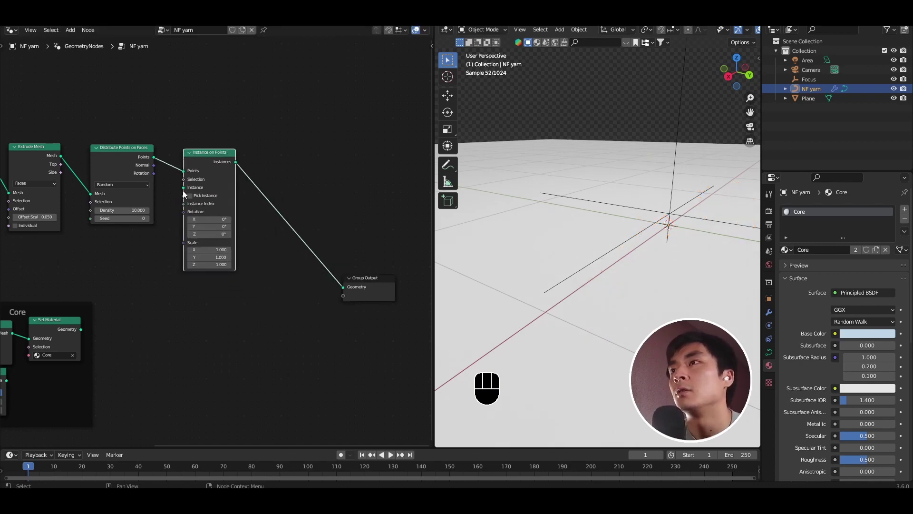
# Add a Points node feeding the Instance input of Instance on Points.
pyautogui.click(184, 189)
pyautogui.moveTo(130, 254); pyautogui.dragTo(132, 246)
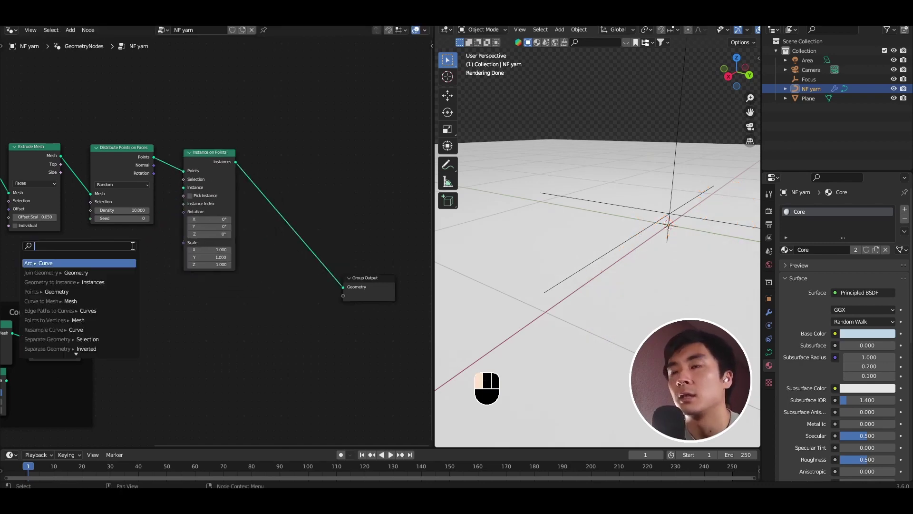
pyautogui.write('point')
pyautogui.press('Return')
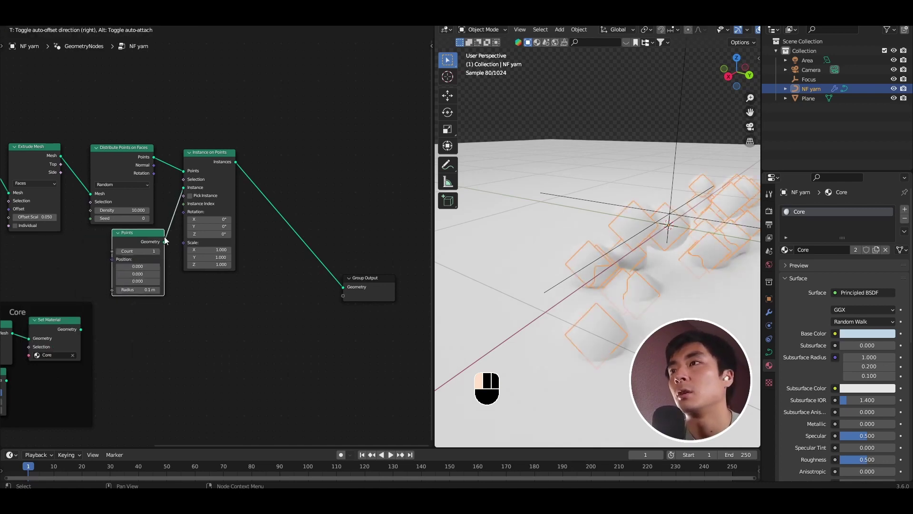
pyautogui.click(165, 237)
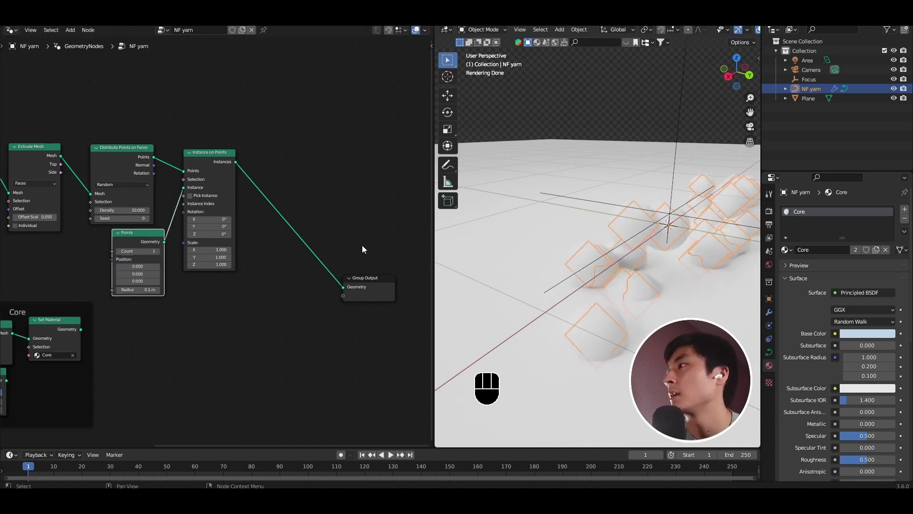
# Set the radius of the Points node to 0.03 m.
pyautogui.click(149, 287)
pyautogui.write('.03')
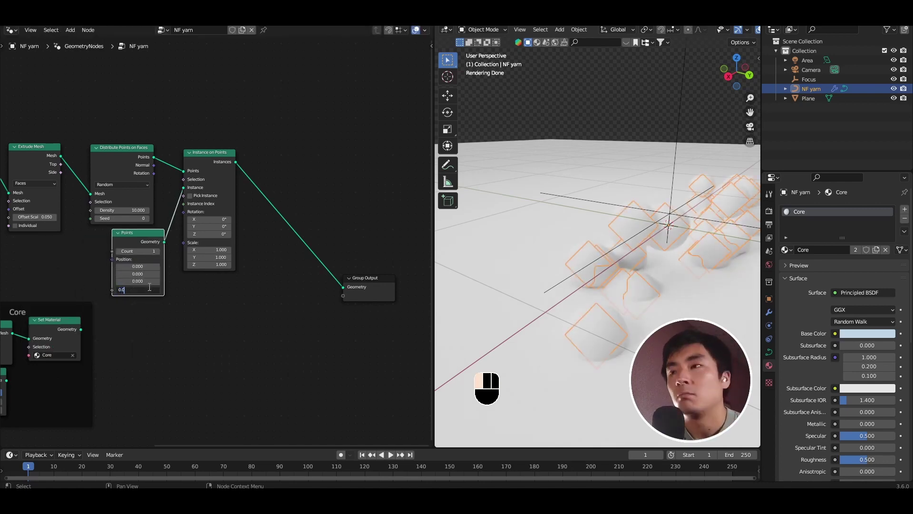
pyautogui.press('Return')
pyautogui.scroll(-3, 624, 210)
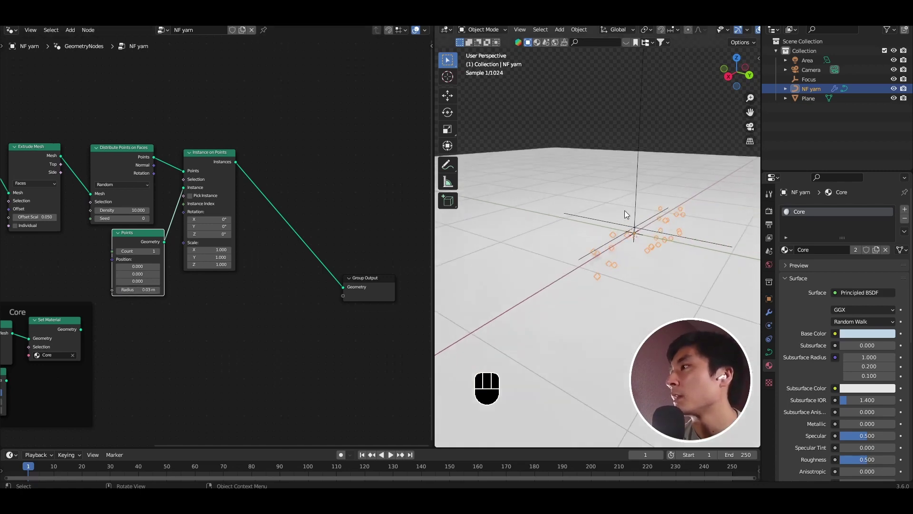
# Insert a Join Geometry node before Group Output and connect the Core frame's Set Material output to it.
pyautogui.moveTo(121, 216); pyautogui.dragTo(200, 217, button='middle')
pyautogui.scroll(1, 172, 216)
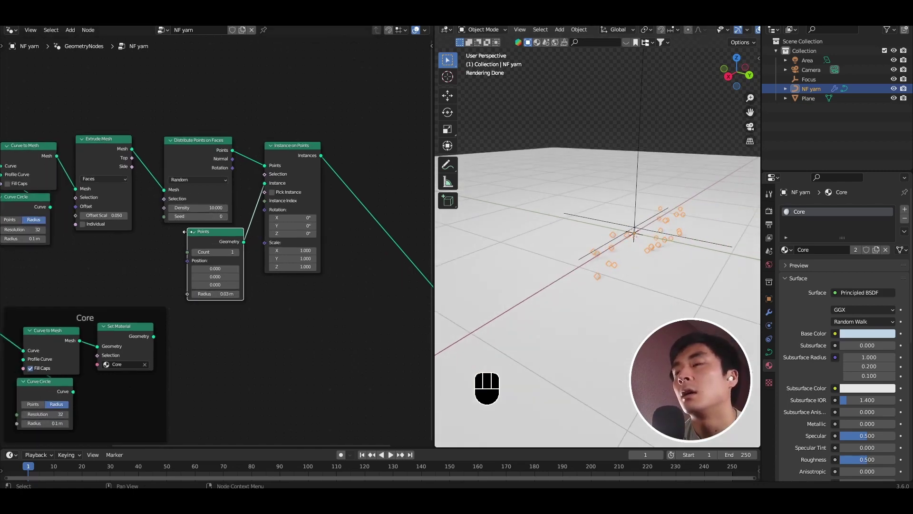
pyautogui.scroll(-3, 255, 250)
pyautogui.moveTo(257, 250); pyautogui.dragTo(191, 256, button='middle')
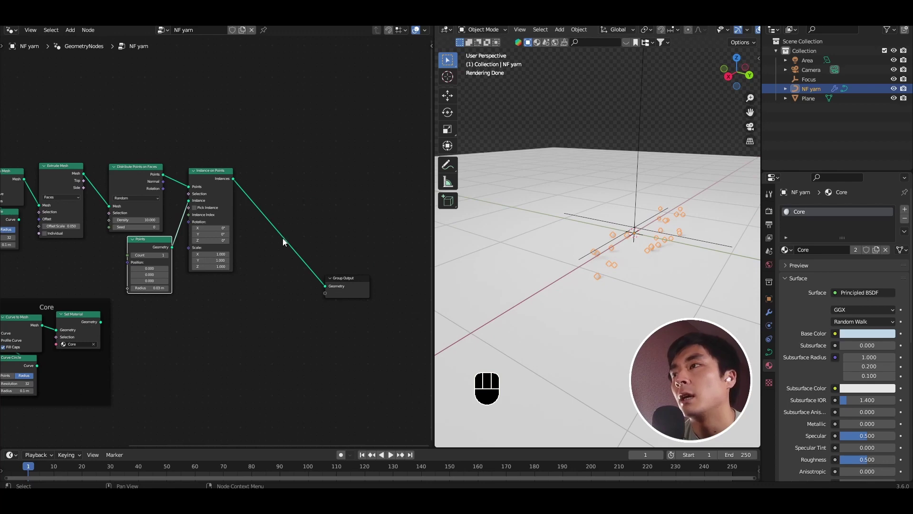
pyautogui.hotkey('shift', 'a')
pyautogui.write('join')
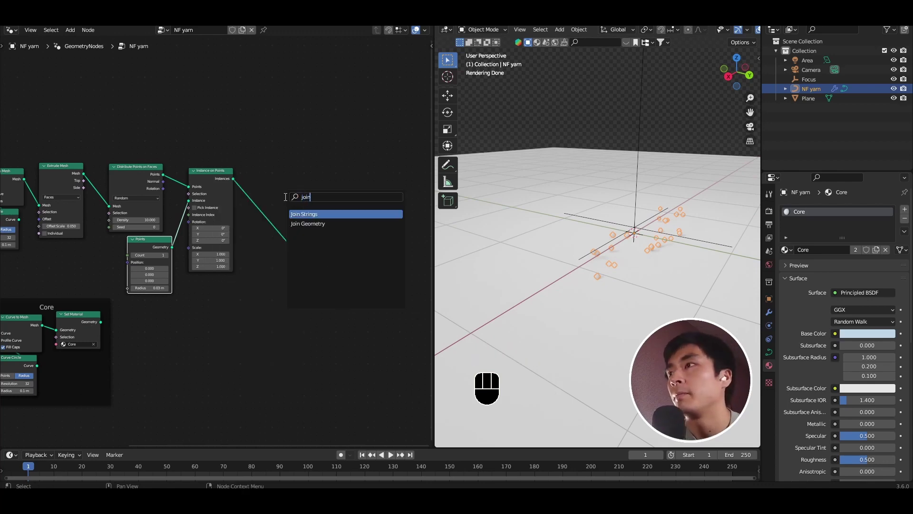
pyautogui.click(306, 224)
pyautogui.click(302, 266)
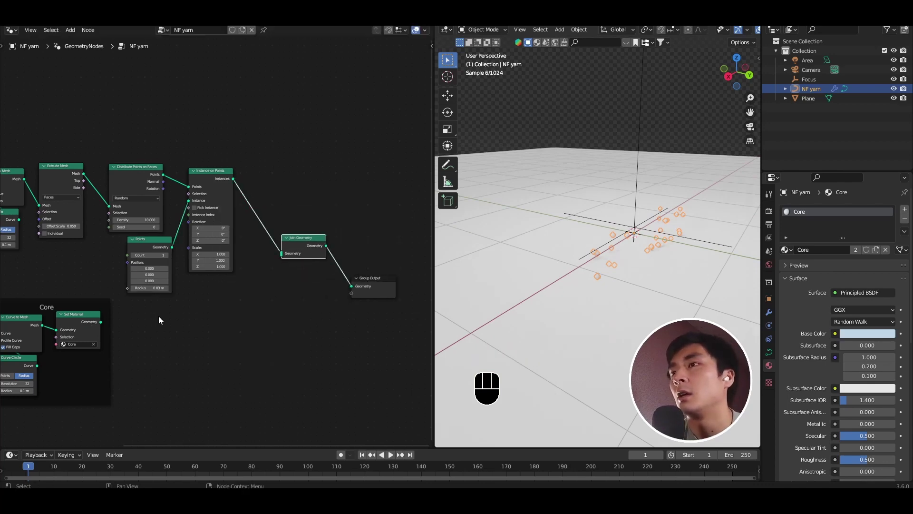
pyautogui.moveTo(101, 322); pyautogui.dragTo(279, 257)
# Set the Distribute Points on Faces density to 1000.
pyautogui.scroll(4, 598, 230)
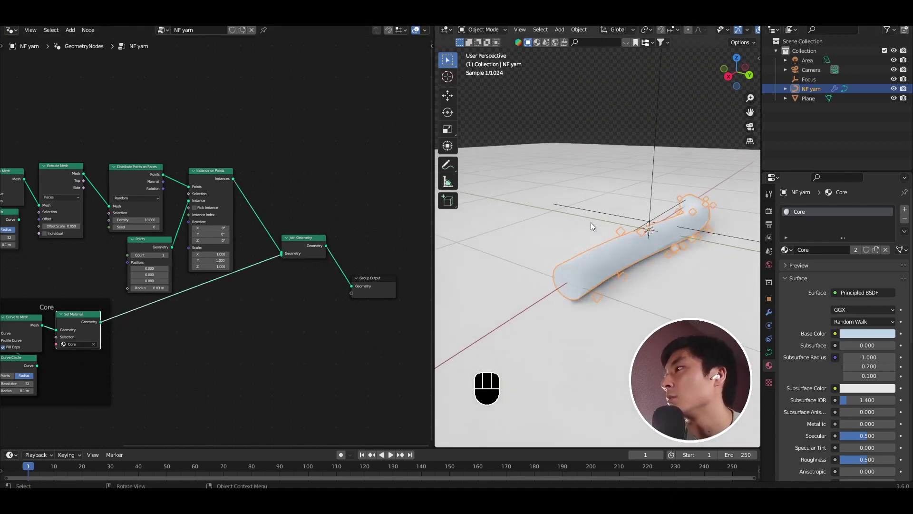
pyautogui.click(699, 252)
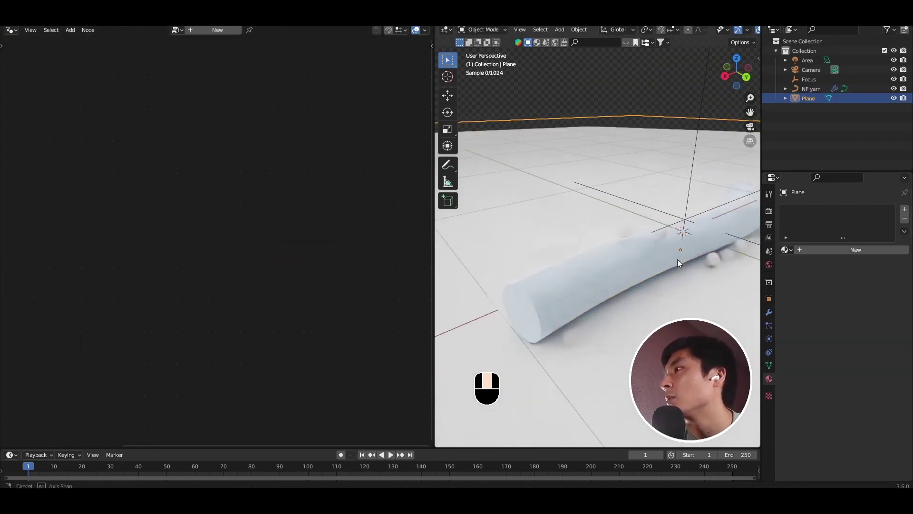
pyautogui.click(636, 265)
pyautogui.scroll(3, 90, 229)
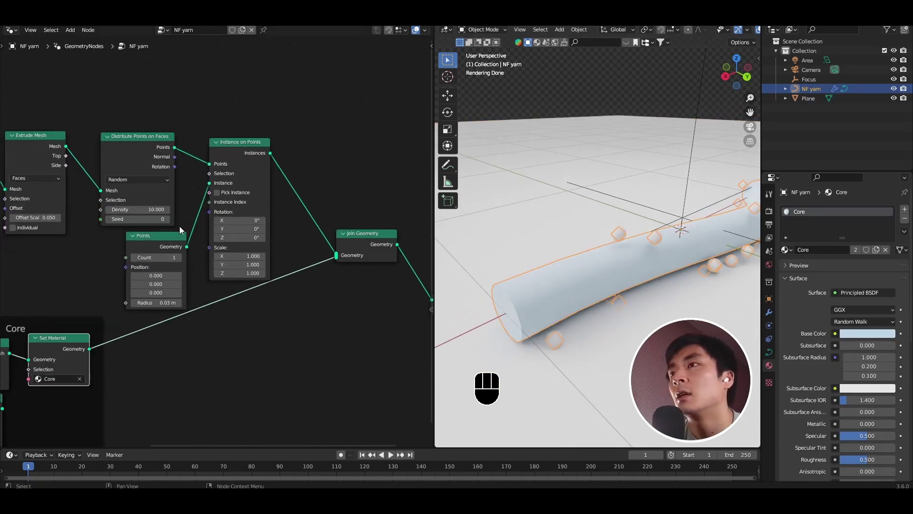
pyautogui.click(169, 208)
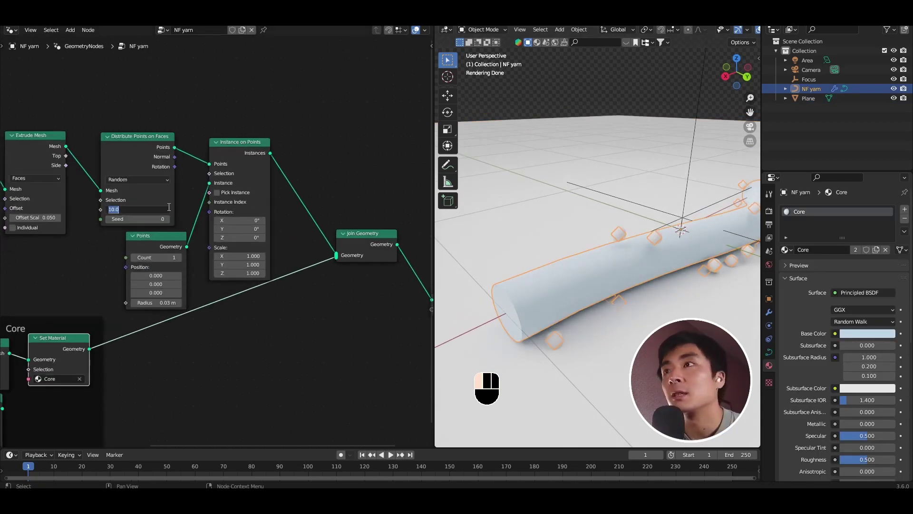
pyautogui.write('11')
pyautogui.write('000')
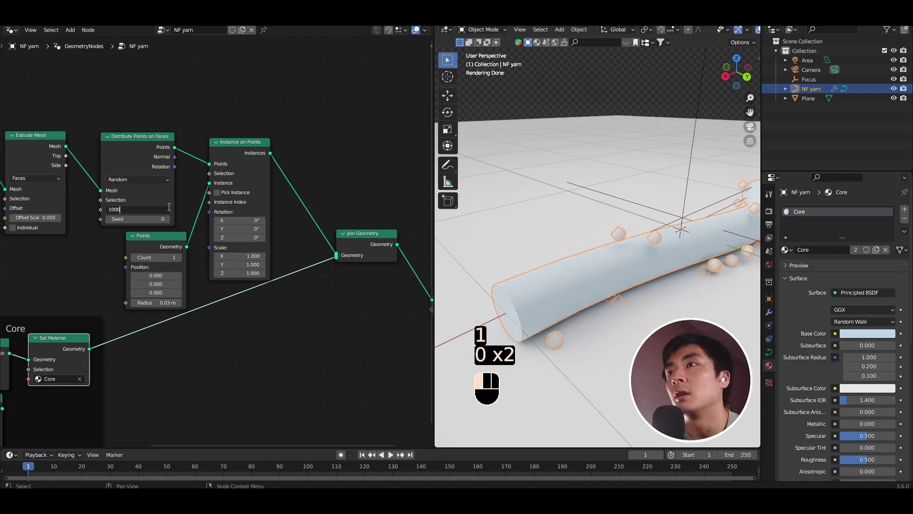
pyautogui.press('Return')
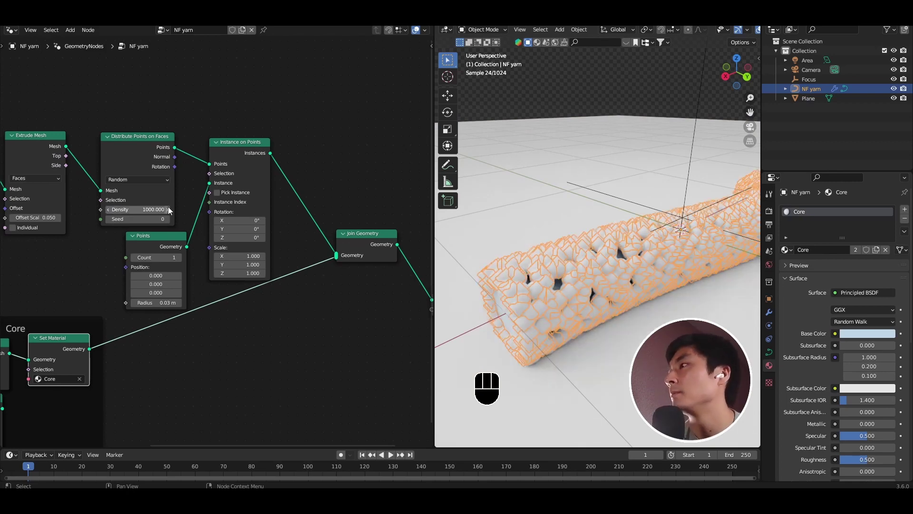
# Raise the Distribute Points on Faces density to 2000, check the yarn deselected, and reselect it.
pyautogui.click(167, 206)
pyautogui.write('2000')
pyautogui.press('Return')
pyautogui.click(598, 336)
pyautogui.scroll(-3, 642, 256)
pyautogui.moveTo(642, 256)
pyautogui.mouseDown(button='middle')
pyautogui.moveTo(679, 241)
pyautogui.moveTo(654, 254)
pyautogui.mouseUp(button='middle')
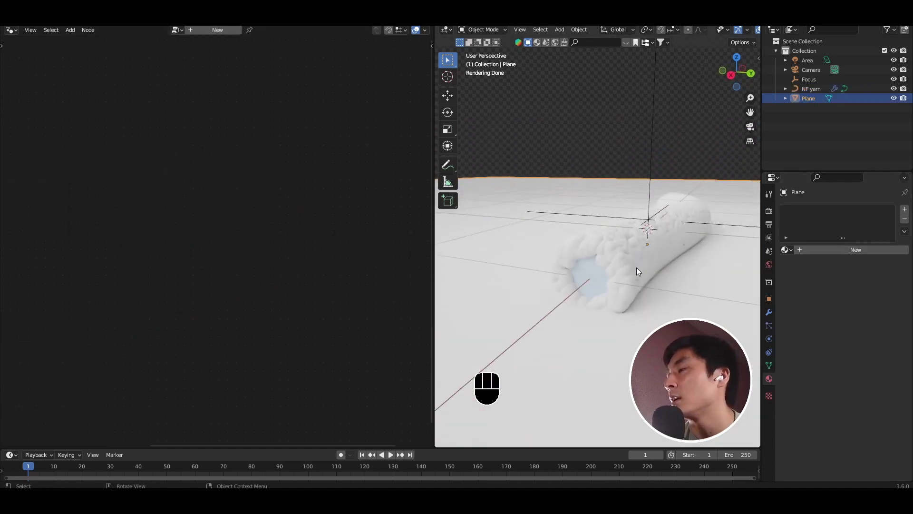
pyautogui.click(550, 250)
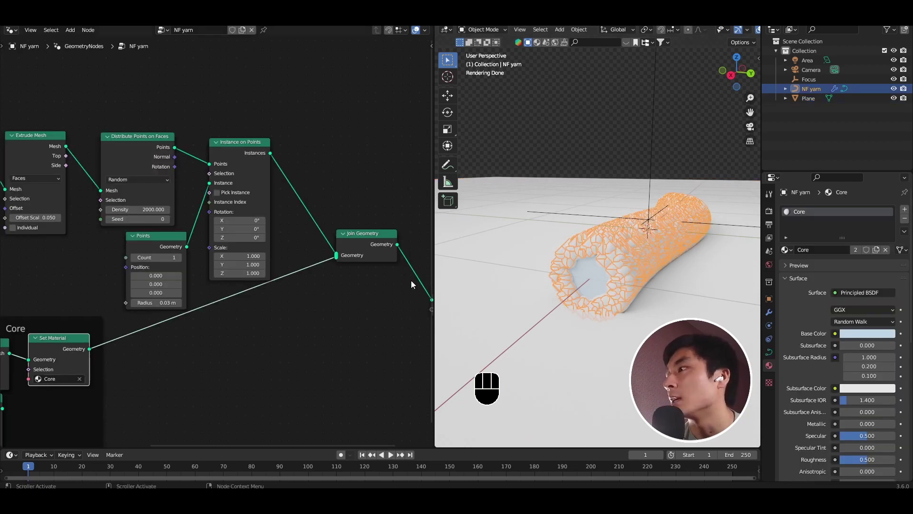
# Make room after Instance on Points and insert a Set Material node between it and Join Geometry.
pyautogui.moveTo(411, 281); pyautogui.dragTo(238, 288, button='middle')
pyautogui.moveTo(321, 297); pyautogui.dragTo(366, 301)
pyautogui.moveTo(205, 234); pyautogui.dragTo(250, 267)
pyautogui.hotkey('shift', 'a')
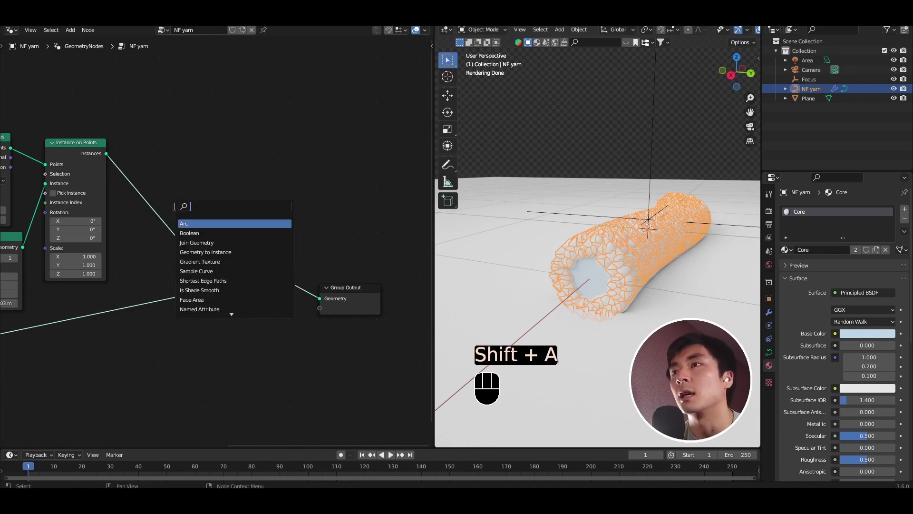
pyautogui.write('set mat')
pyautogui.press('Return')
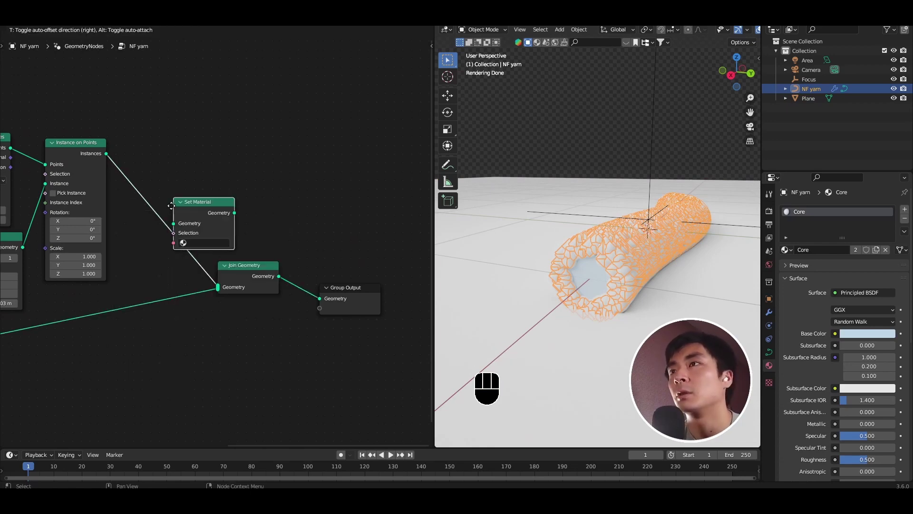
pyautogui.click(137, 196)
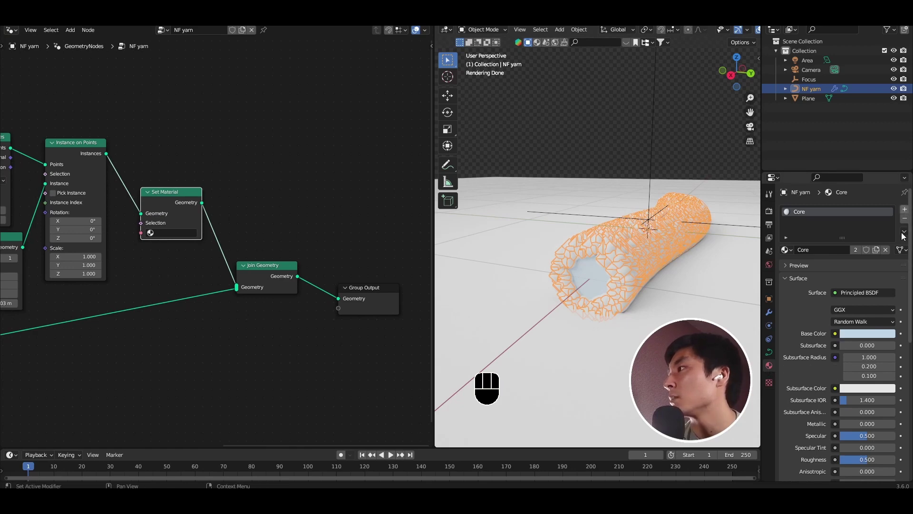
# Add a second material slot to NF yarn with a new material named ITO.
pyautogui.click(904, 209)
pyautogui.click(828, 265)
pyautogui.doubleClick(831, 265)
pyautogui.write('NTO')
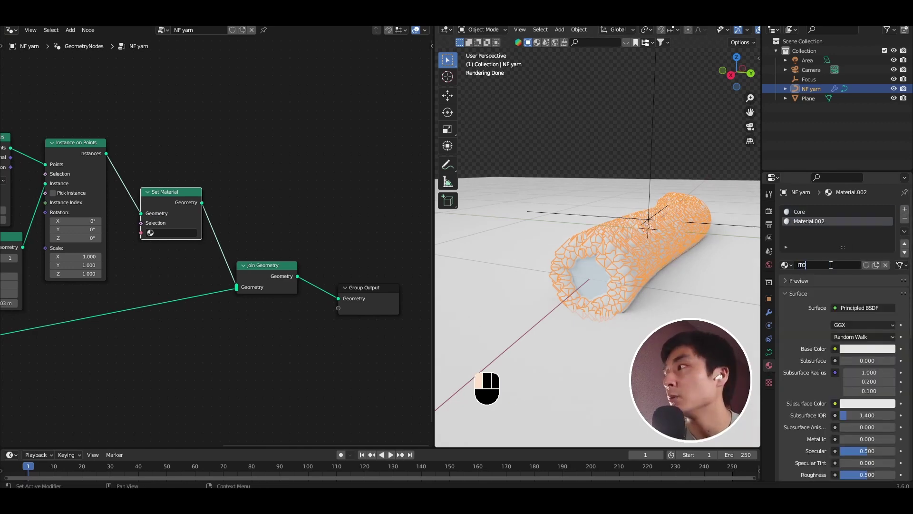
pyautogui.press('Return')
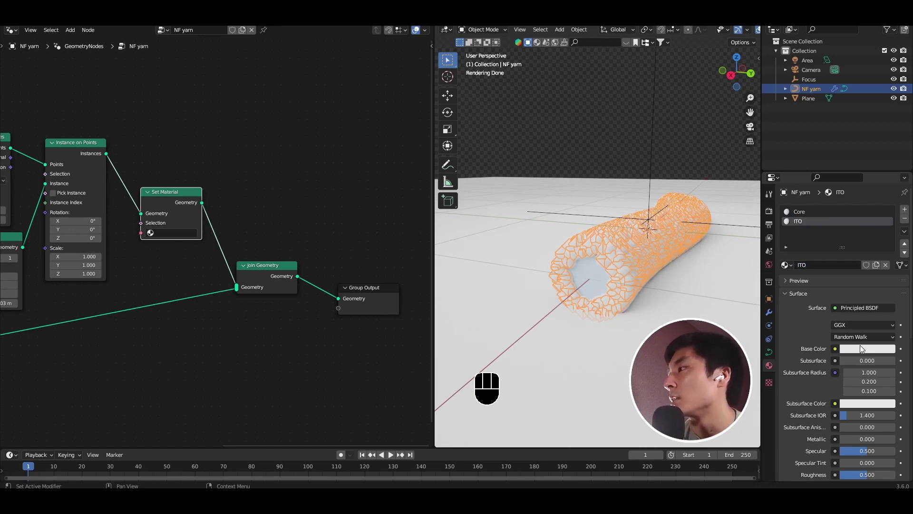
# Darken the ITO material's base color to a value of 0.020 and set its roughness to 0.2.
pyautogui.click(860, 344)
pyautogui.moveTo(851, 325); pyautogui.dragTo(808, 325)
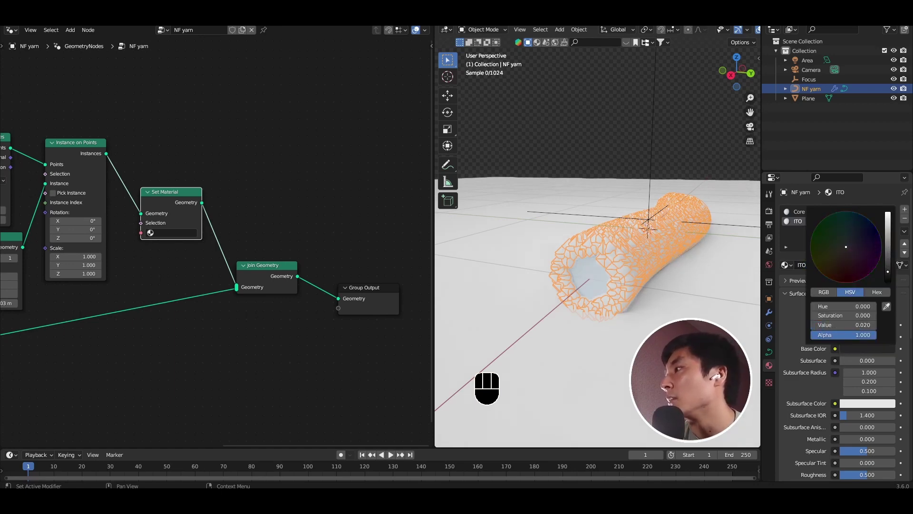
pyautogui.scroll(-2, 814, 379)
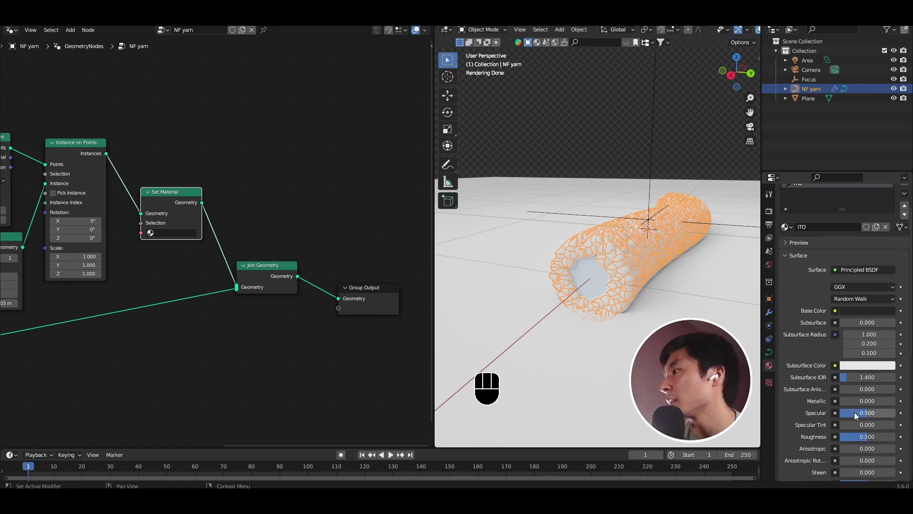
pyautogui.scroll(-4, 851, 408)
pyautogui.moveTo(875, 361); pyautogui.dragTo(857, 361)
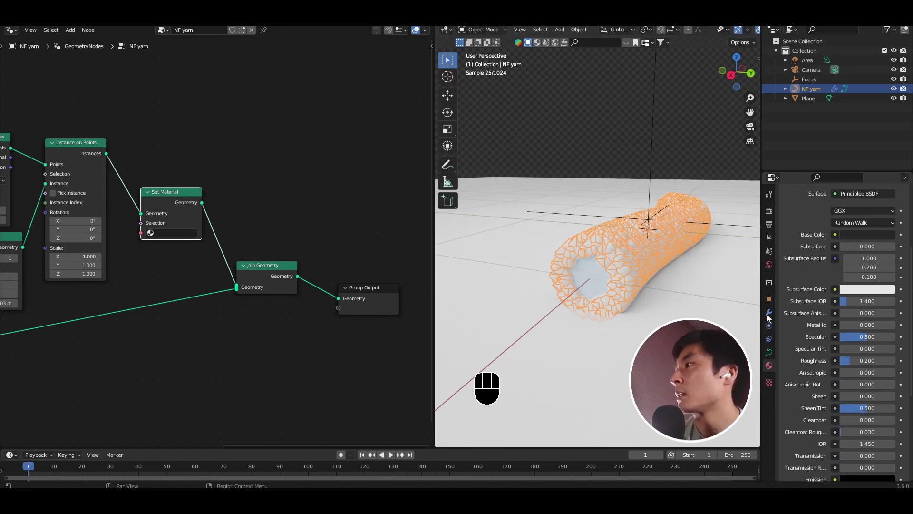
# Assign the ITO material in the new Set Material node.
pyautogui.scroll(2, 240, 271)
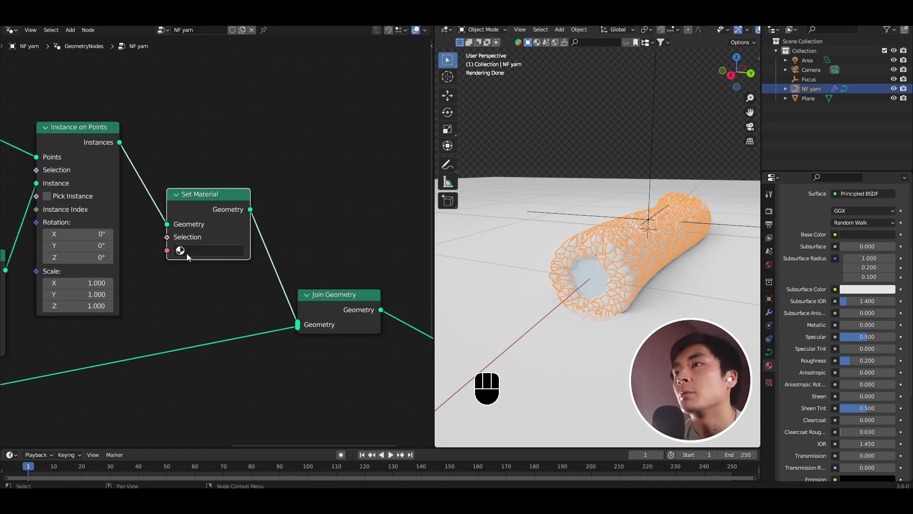
pyautogui.click(187, 253)
pyautogui.click(195, 283)
# Lower the ground plane along the Z axis so it clears the yarn, and reselect the yarn.
pyautogui.click(641, 319)
pyautogui.moveTo(652, 270); pyautogui.dragTo(597, 295, button='middle')
pyautogui.press('g')
pyautogui.press('z')
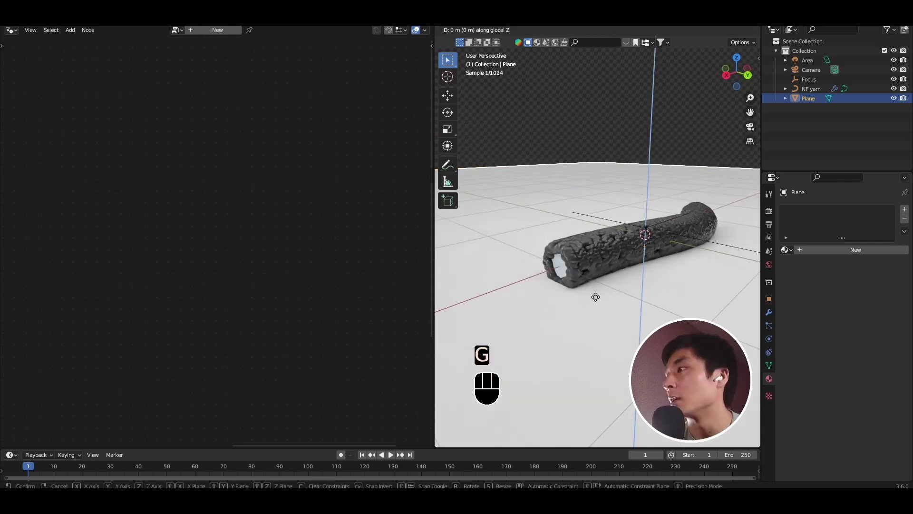
pyautogui.click(586, 286)
pyautogui.scroll(4, 586, 272)
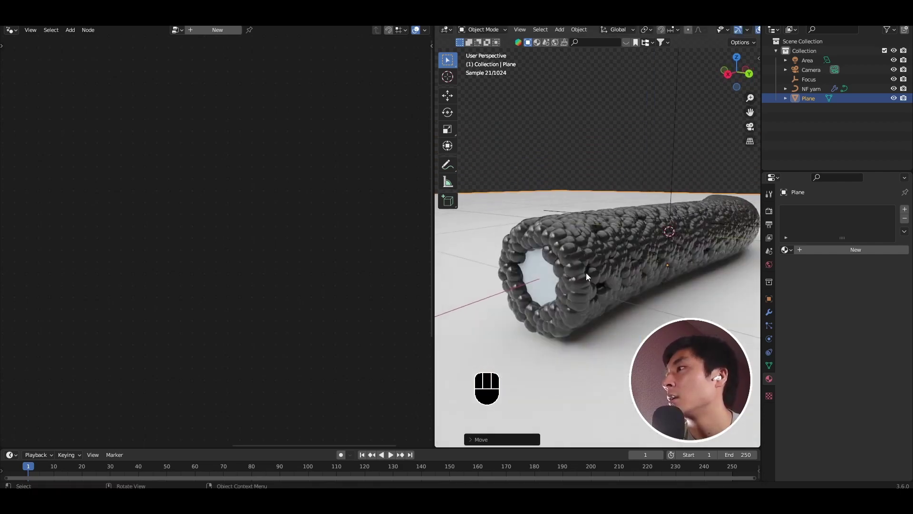
pyautogui.click(586, 273)
# Hide the overlays in the 3D viewport to see the yarn without selection outlines.
pyautogui.moveTo(81, 221); pyautogui.dragTo(162, 219, button='middle')
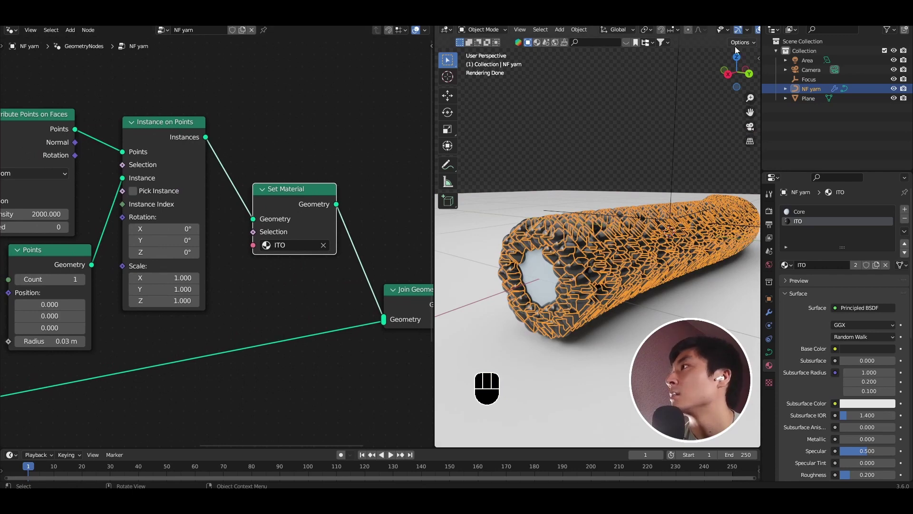
pyautogui.scroll(-4, 736, 32)
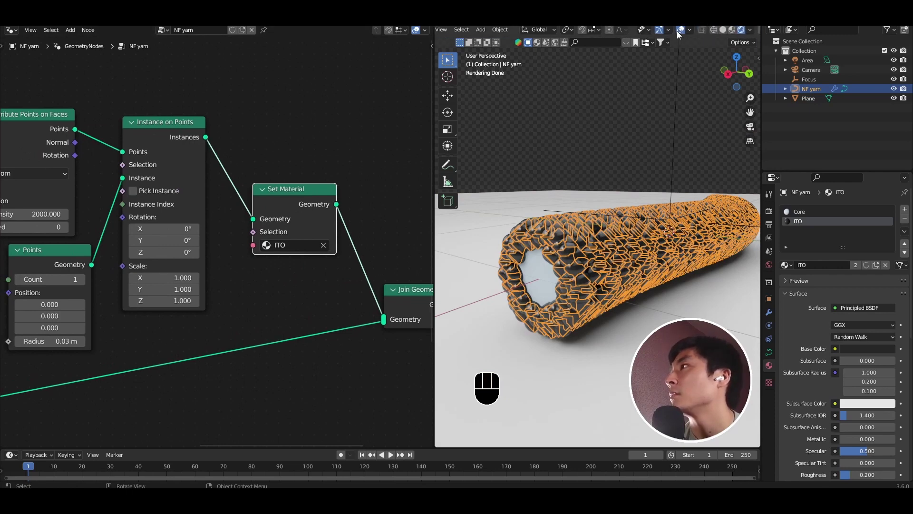
pyautogui.click(681, 30)
# Set the Extrude Mesh offset scale to 0.02 to thin the outer tube.
pyautogui.scroll(-3, 518, 219)
pyautogui.moveTo(50, 218); pyautogui.dragTo(178, 221, button='middle')
pyautogui.scroll(-3, 108, 213)
pyautogui.scroll(-2, 148, 214)
pyautogui.scroll(1, 178, 220)
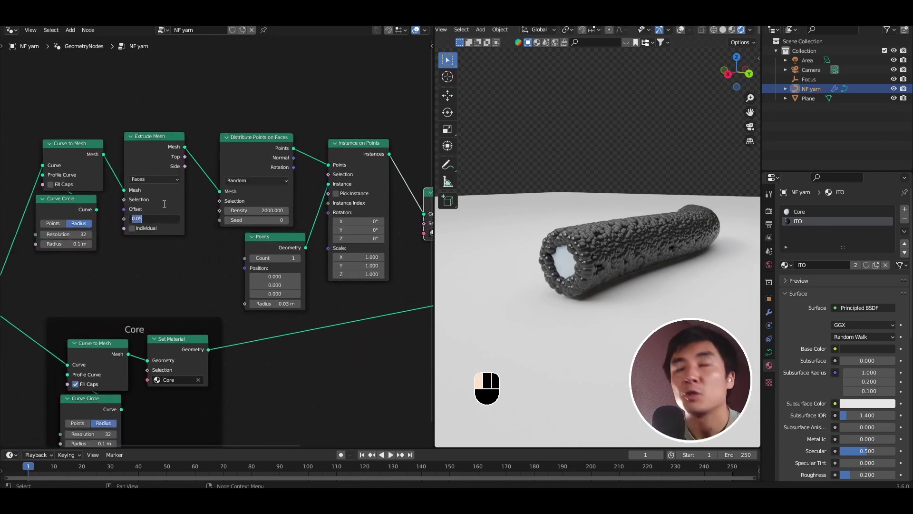
pyautogui.click(166, 218)
pyautogui.write('0.02')
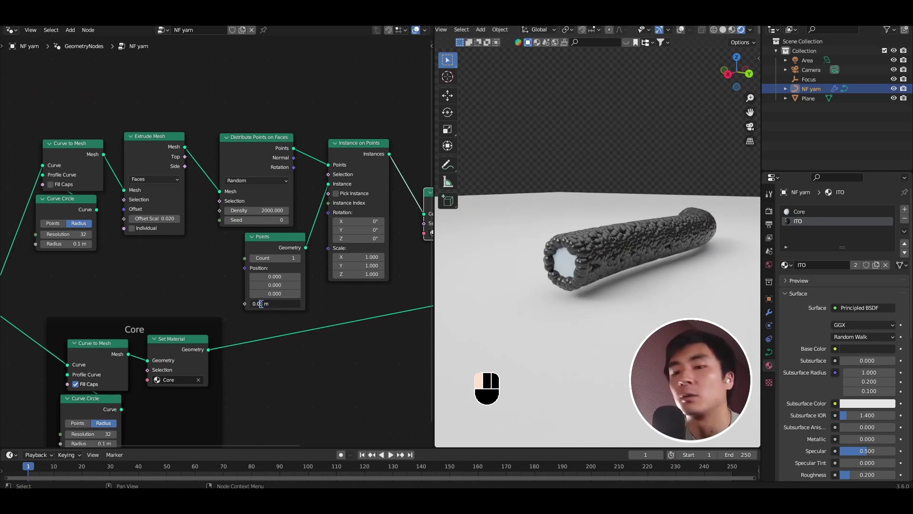
# Reduce the radius of the instanced Points node to 0.015 m.
pyautogui.press('BackSpace')
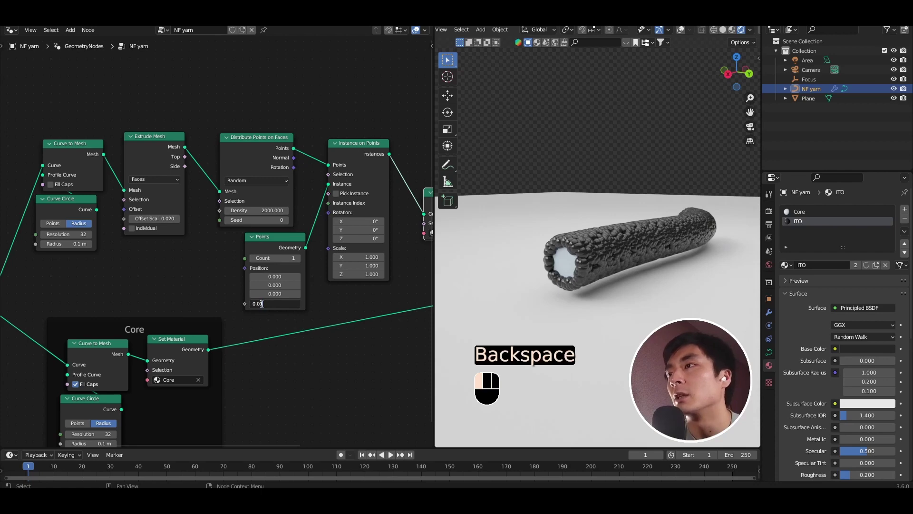
pyautogui.write('4')
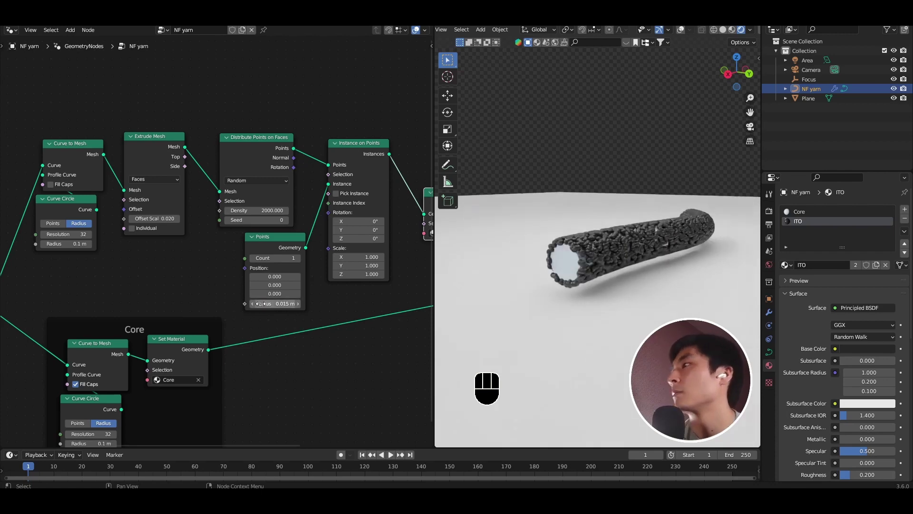
pyautogui.scroll(1, 410, 275)
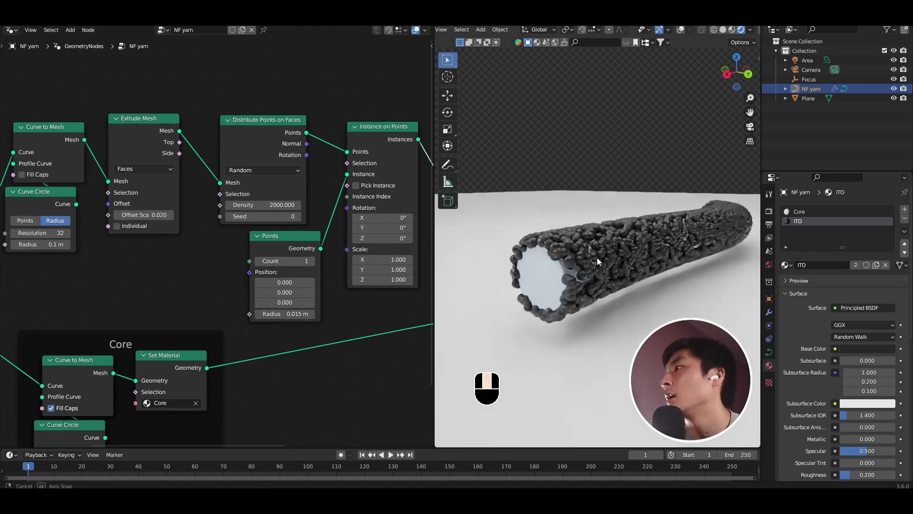
pyautogui.scroll(5, 592, 259)
pyautogui.scroll(-5, 546, 255)
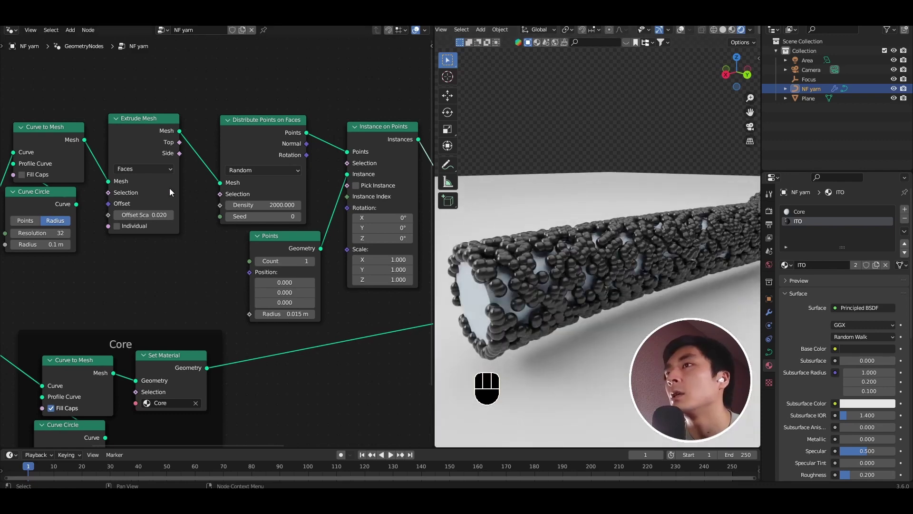
# Raise the Distribute Points on Faces density to 4000 so the smaller points cover the yarn more densely.
pyautogui.click(261, 205)
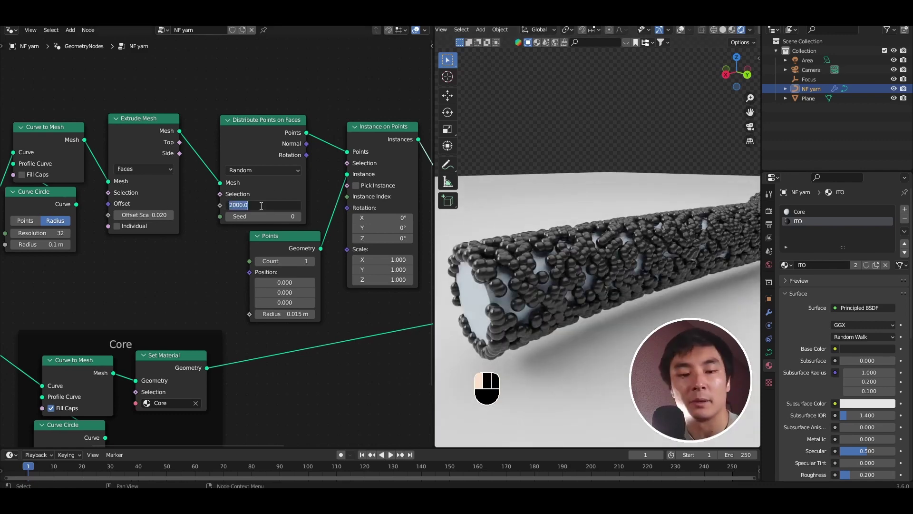
pyautogui.press('Return')
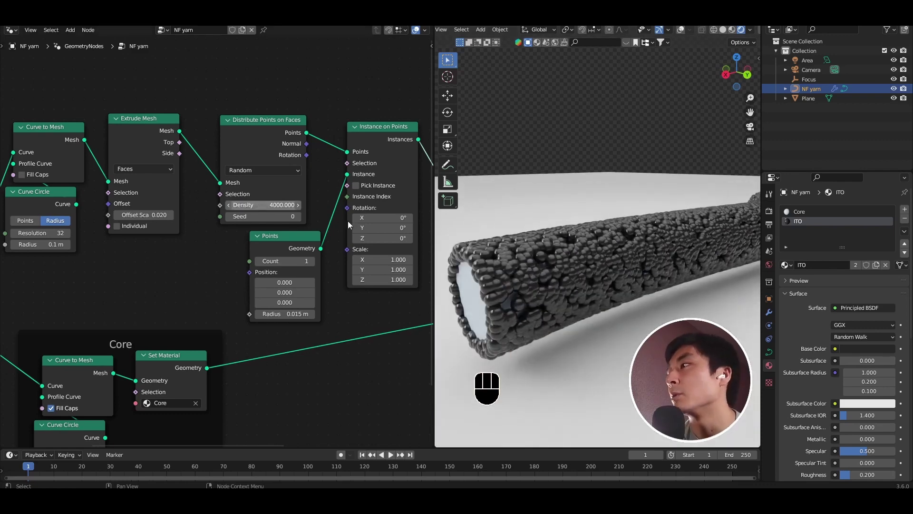
pyautogui.scroll(-3, 646, 263)
pyautogui.moveTo(646, 263); pyautogui.dragTo(661, 270, button='middle')
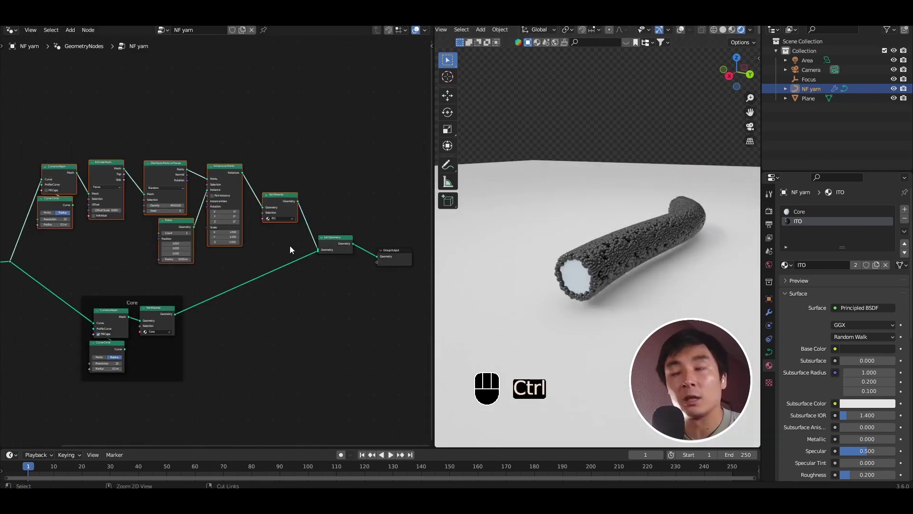
# Group the selected shell nodes in a frame and label it "ITO layer".
pyautogui.hotkey('ctrl', 'j')
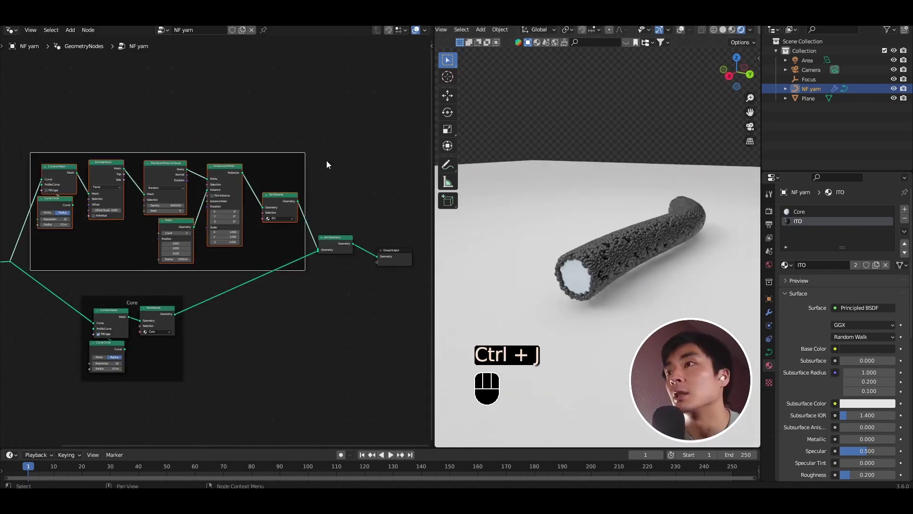
pyautogui.press('n')
pyautogui.click(387, 69)
pyautogui.write('ITO layer')
pyautogui.press('Return')
pyautogui.press('n')
pyautogui.scroll(2, 153, 257)
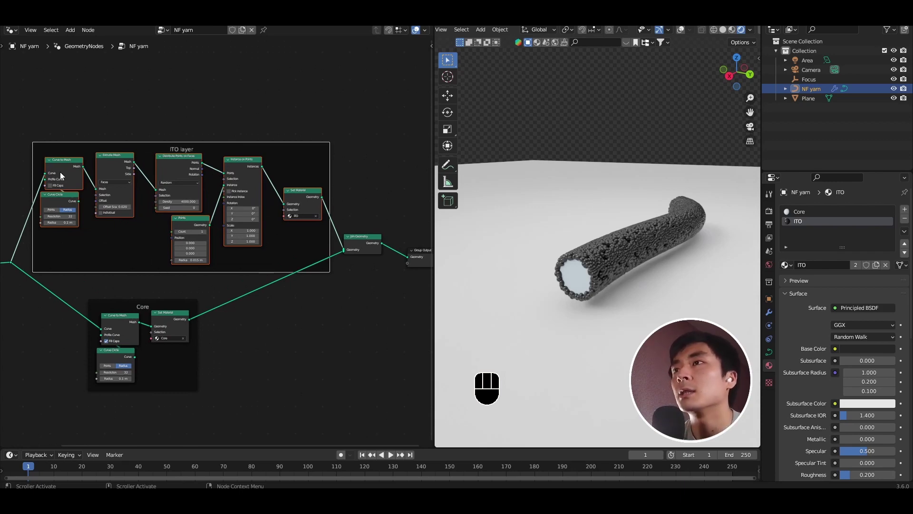
# Reposition the Join Geometry node in line with the Group Output node and view the yarn's open end up close.
pyautogui.click(103, 155)
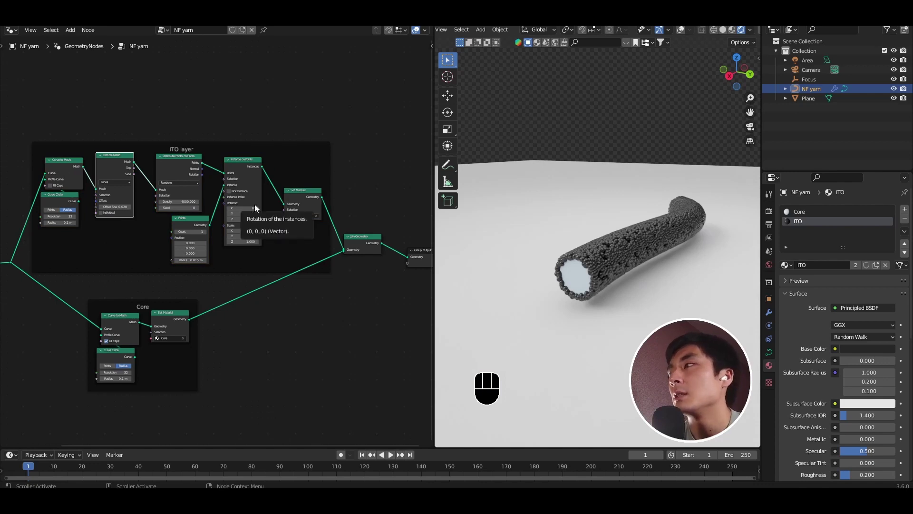
pyautogui.moveTo(284, 204); pyautogui.dragTo(261, 205, button='middle')
pyautogui.moveTo(314, 222); pyautogui.dragTo(281, 230, button='middle')
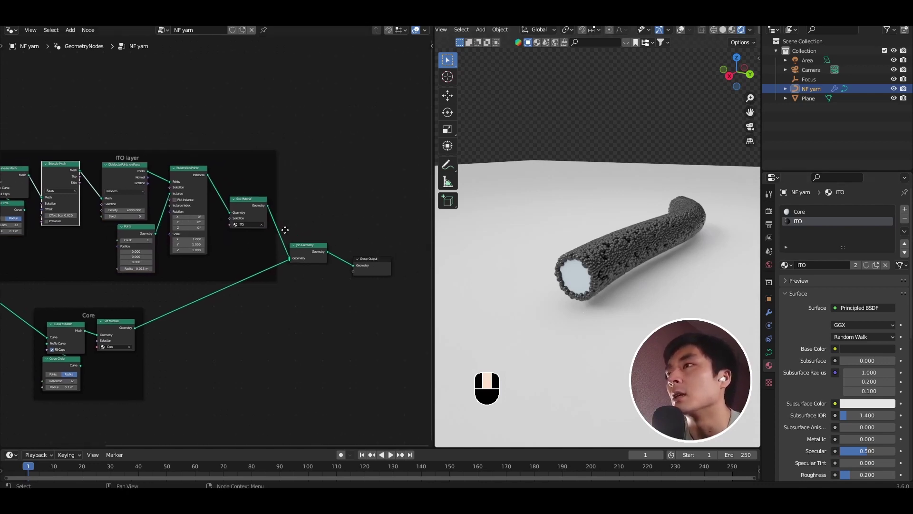
pyautogui.scroll(1, 286, 227)
pyautogui.moveTo(278, 199); pyautogui.dragTo(339, 274)
pyautogui.scroll(5, 528, 257)
pyautogui.moveTo(631, 239); pyautogui.dragTo(575, 253, button='middle')
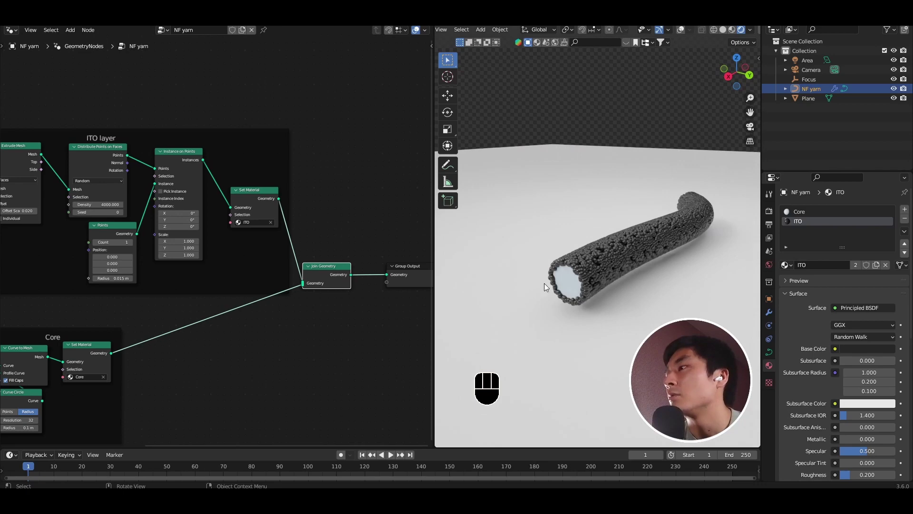
pyautogui.scroll(2, 561, 275)
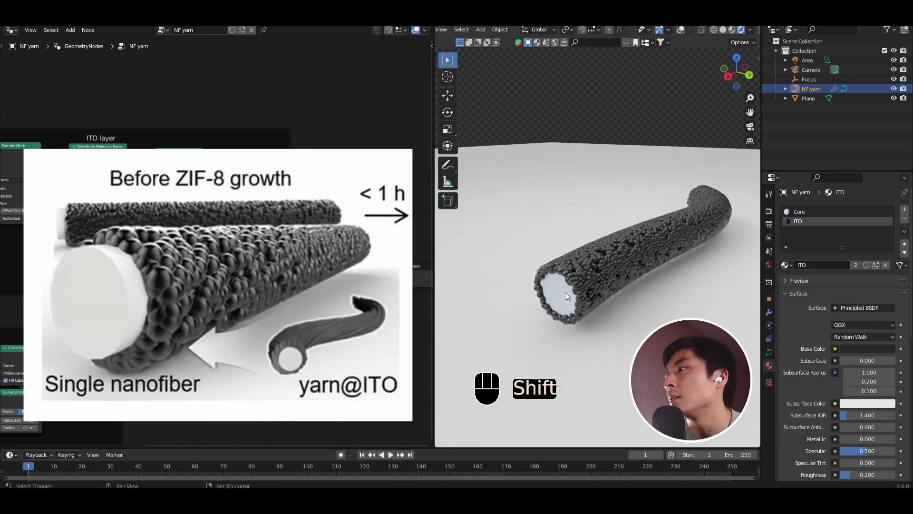
pyautogui.scroll(4, 567, 290)
pyautogui.keyDown('shift'); pyautogui.moveTo(590, 312); pyautogui.dragTo(595, 272, button='middle'); pyautogui.keyUp('shift')
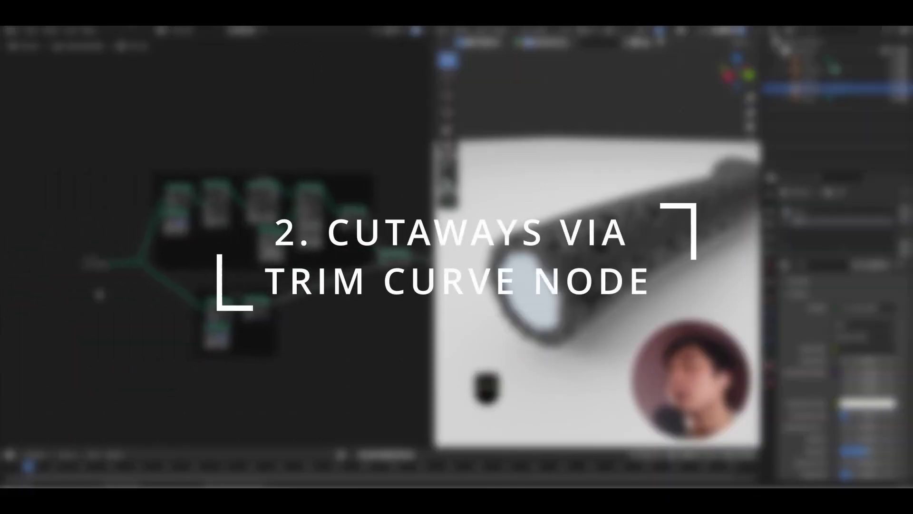
# Move the Group Input aside to make room and insert a Trim Curve node before the ITO layer's Curve to Mesh.
pyautogui.moveTo(95, 265); pyautogui.dragTo(63, 264)
pyautogui.moveTo(126, 249); pyautogui.dragTo(148, 279)
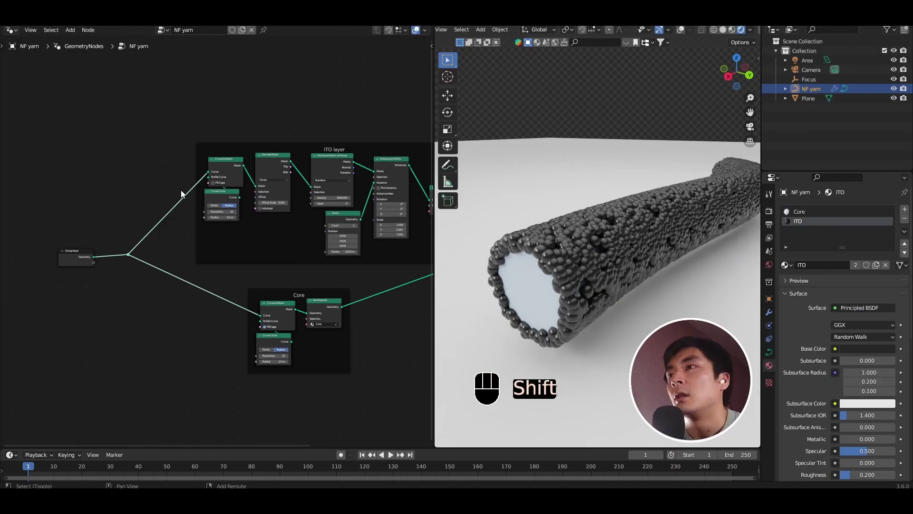
pyautogui.hotkey('shift', 'a')
pyautogui.click(182, 190)
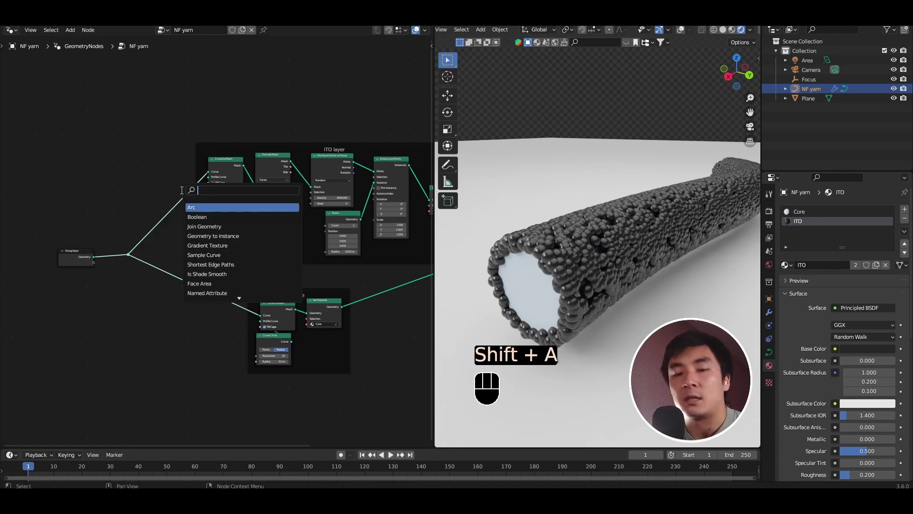
pyautogui.write('trim')
pyautogui.press('Return')
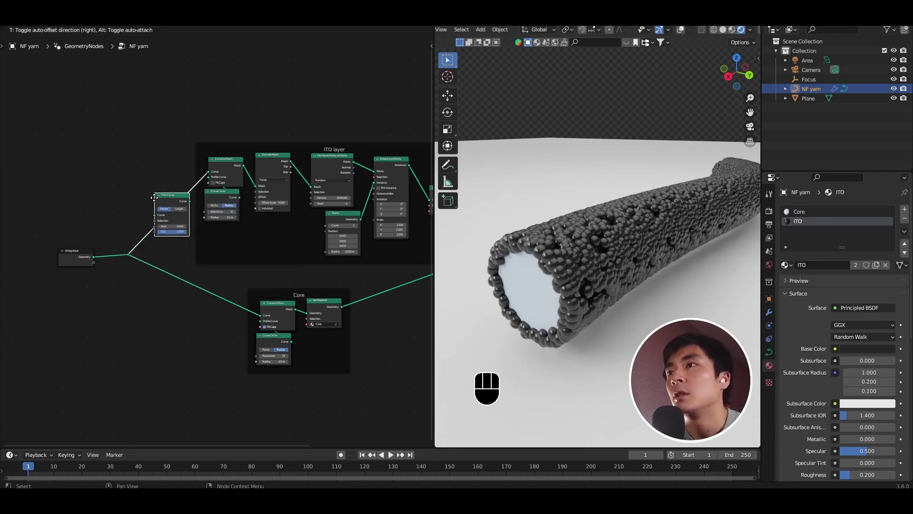
pyautogui.click(150, 209)
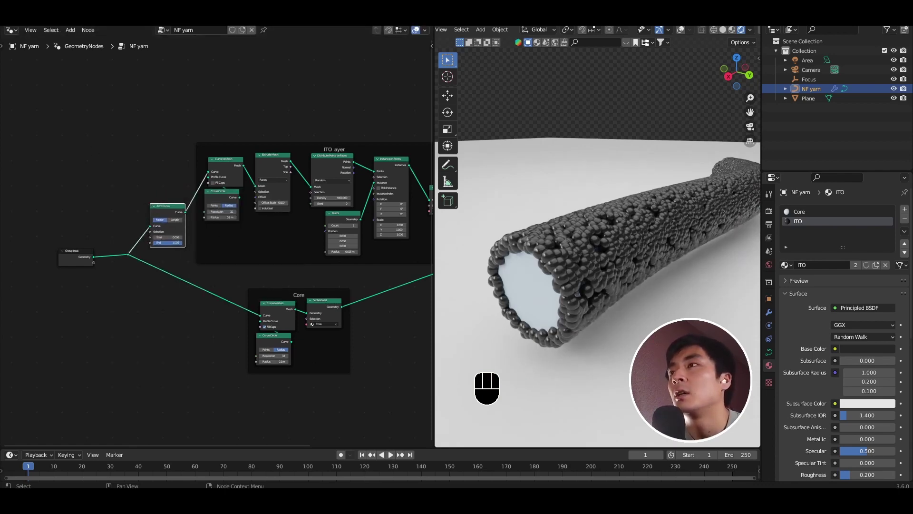
# Lower the Trim Curve End factor to 0.942 so the ITO layer stops short and exposes the core's tip.
pyautogui.scroll(3, 91, 224)
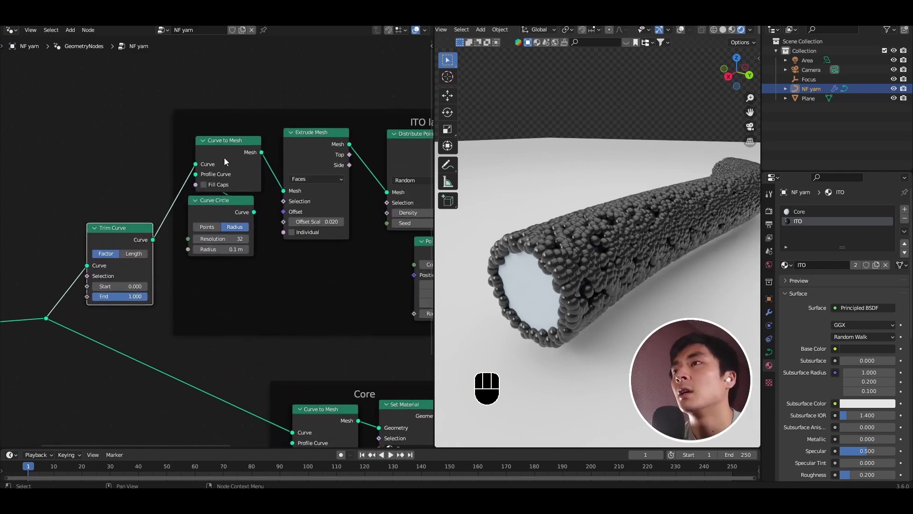
pyautogui.moveTo(404, 146); pyautogui.dragTo(256, 171, button='middle')
pyautogui.scroll(-1, 256, 171)
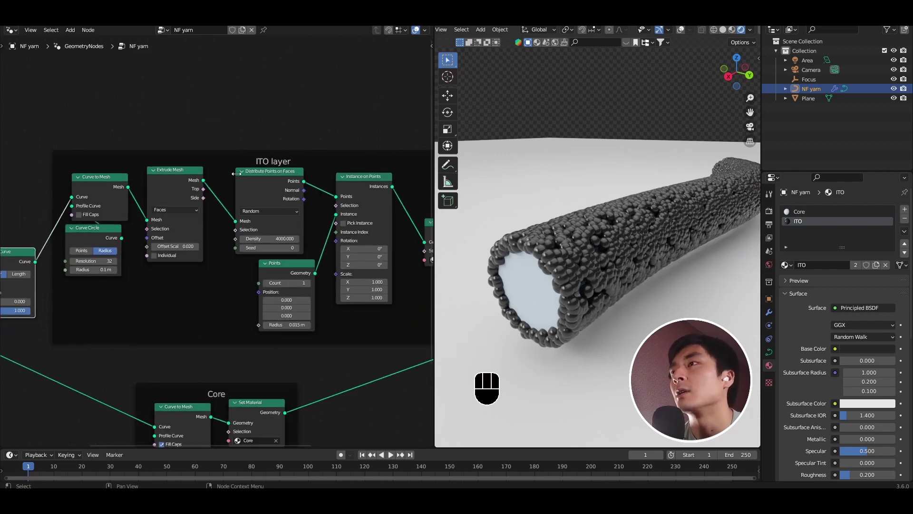
pyautogui.moveTo(132, 267); pyautogui.dragTo(241, 220, button='middle')
pyautogui.scroll(1, 240, 221)
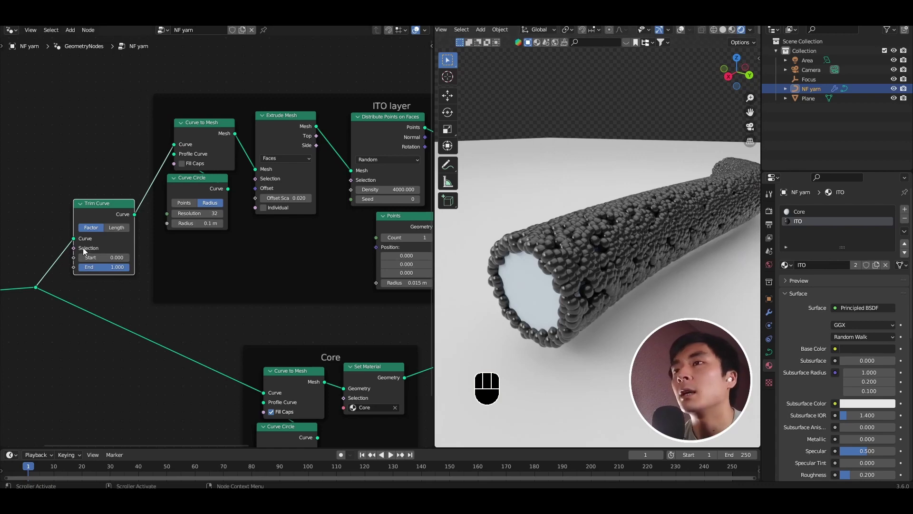
pyautogui.moveTo(119, 258); pyautogui.dragTo(83, 269)
pyautogui.moveTo(554, 280); pyautogui.dragTo(641, 290, button='middle')
pyautogui.scroll(-2, 641, 290)
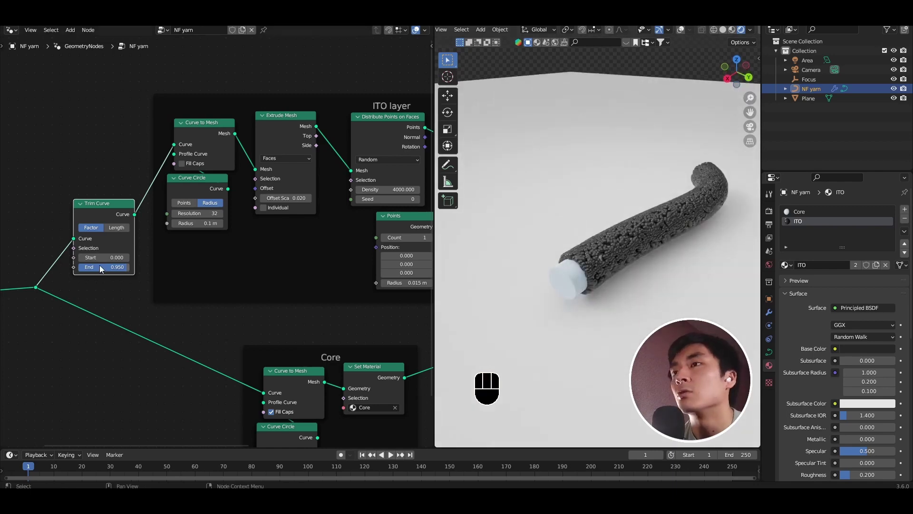
pyautogui.moveTo(100, 267); pyautogui.dragTo(128, 271)
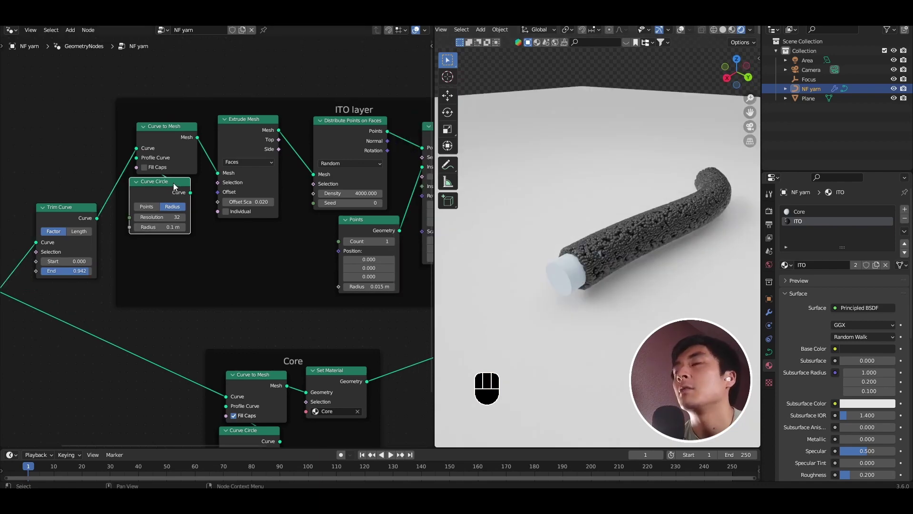
# Insert a duplicate Trim Curve between the ITO layer's Curve Circle and the Profile Curve input, with its End at 1.000.
pyautogui.moveTo(177, 185); pyautogui.dragTo(181, 252)
pyautogui.scroll(3, 592, 250)
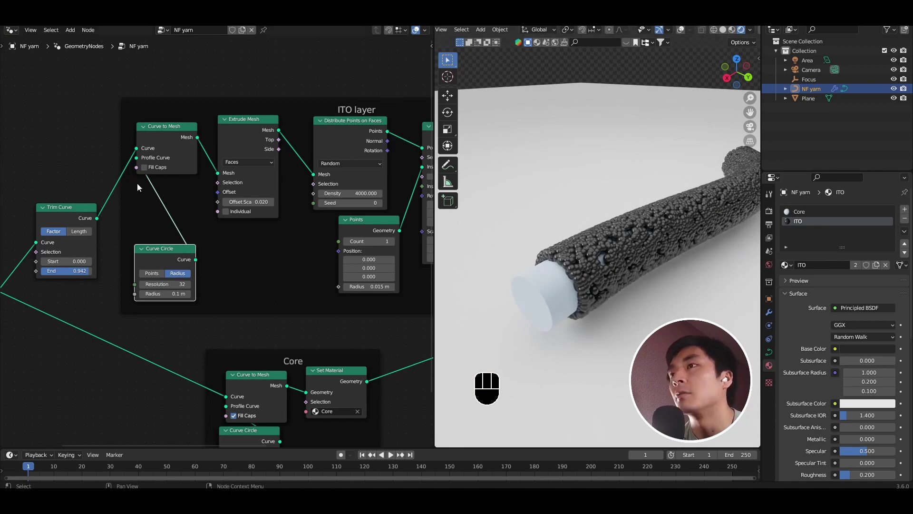
pyautogui.hotkey('shift', 'd')
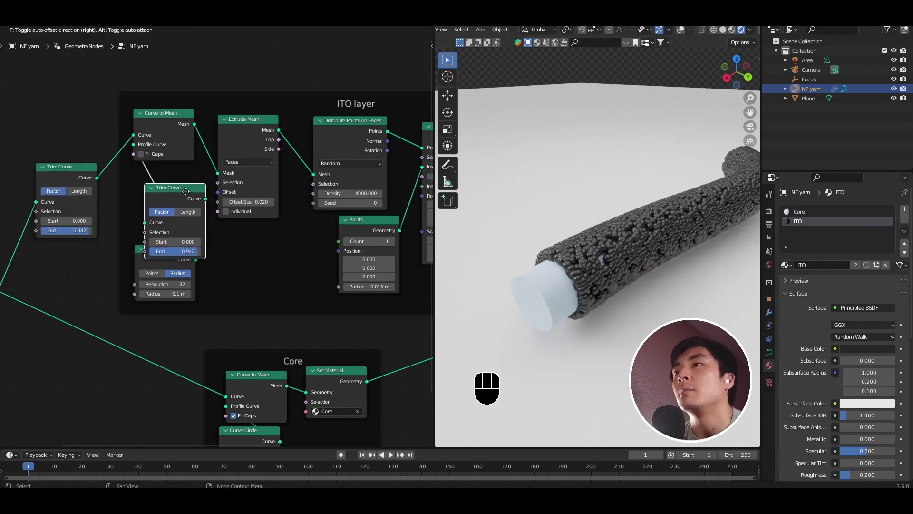
pyautogui.click(279, 229)
pyautogui.moveTo(149, 265); pyautogui.dragTo(76, 279)
pyautogui.moveTo(276, 242); pyautogui.dragTo(195, 191)
pyautogui.moveTo(96, 261); pyautogui.dragTo(117, 248)
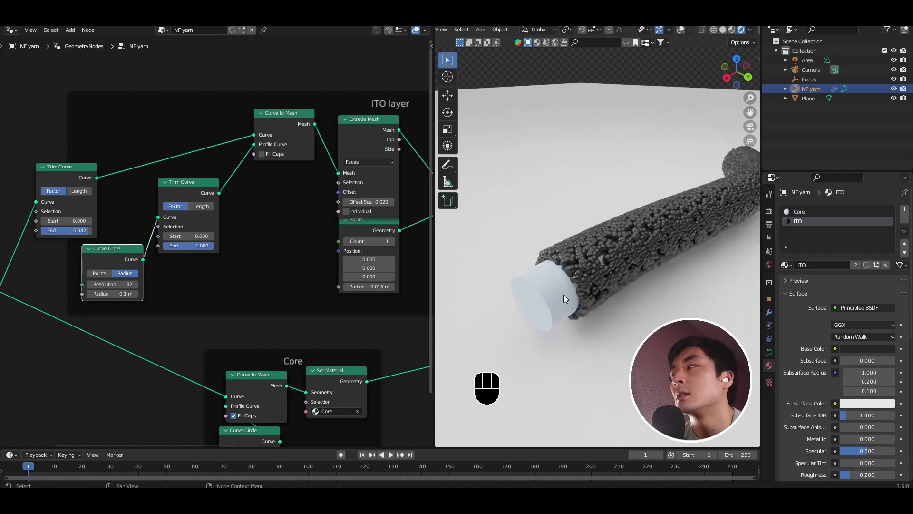
# Raise the profile Trim Curve's Start factor to 0.350 to cut the ITO layer open along its length.
pyautogui.moveTo(547, 287); pyautogui.dragTo(592, 272, button='middle')
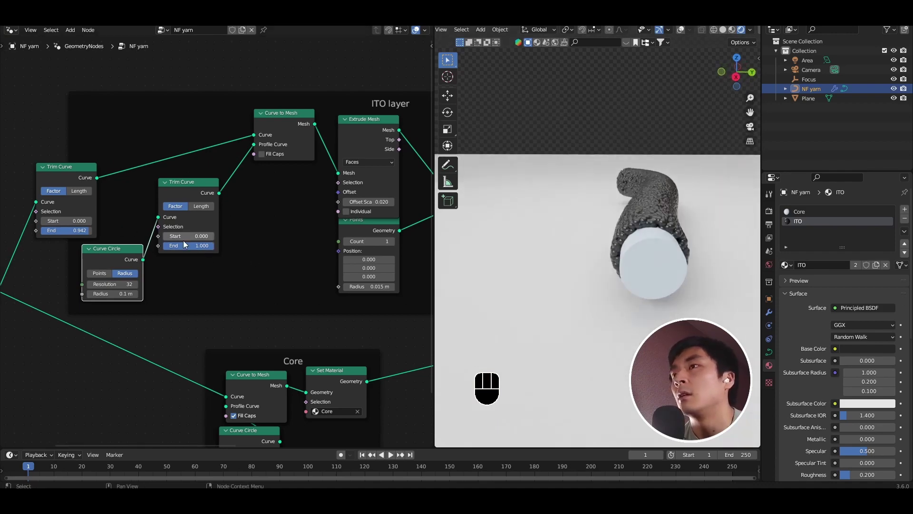
pyautogui.moveTo(187, 236); pyautogui.dragTo(209, 236)
pyautogui.moveTo(514, 251); pyautogui.dragTo(600, 224, button='middle')
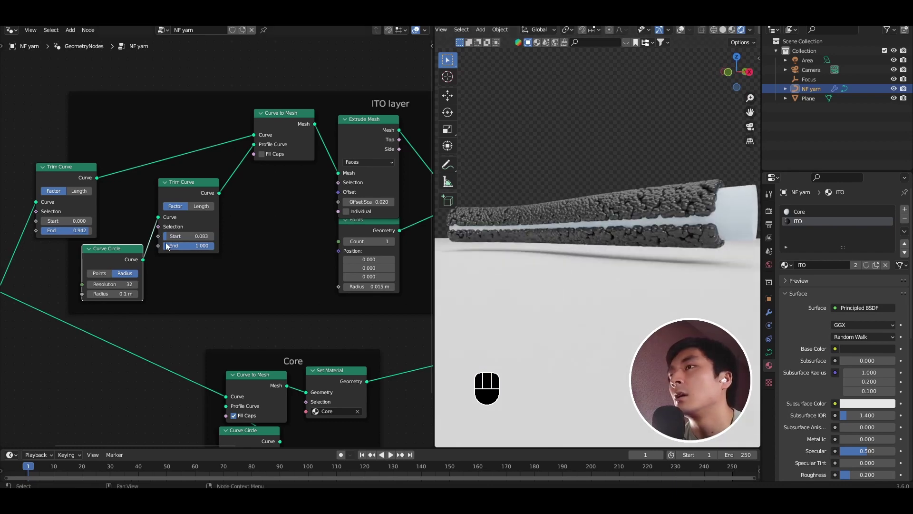
pyautogui.moveTo(167, 237); pyautogui.dragTo(188, 237)
pyautogui.moveTo(670, 233); pyautogui.dragTo(610, 248, button='middle')
pyautogui.moveTo(189, 236)
pyautogui.mouseDown()
pyautogui.moveTo(198, 236)
pyautogui.moveTo(160, 236)
pyautogui.moveTo(181, 236)
pyautogui.mouseUp()
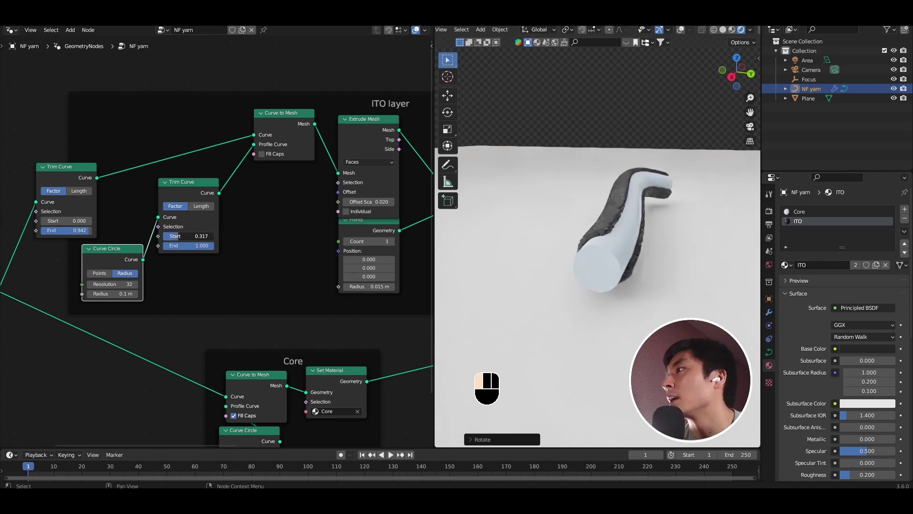
pyautogui.scroll(4, 629, 219)
pyautogui.moveTo(630, 219); pyautogui.dragTo(601, 235, button='middle')
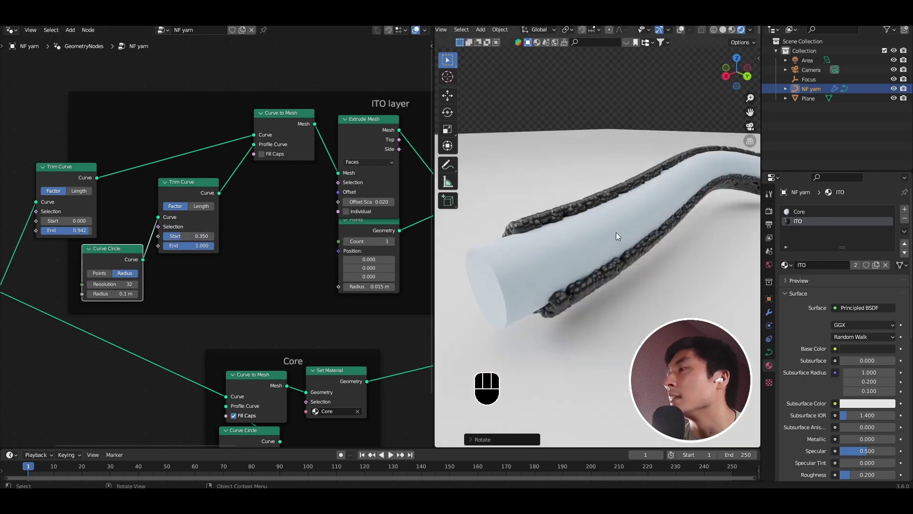
# Refine the cutaway with an End factor of 0.900 on the main Trim Curve and a Start of 0.208 on the profile one.
pyautogui.moveTo(64, 258); pyautogui.dragTo(44, 244)
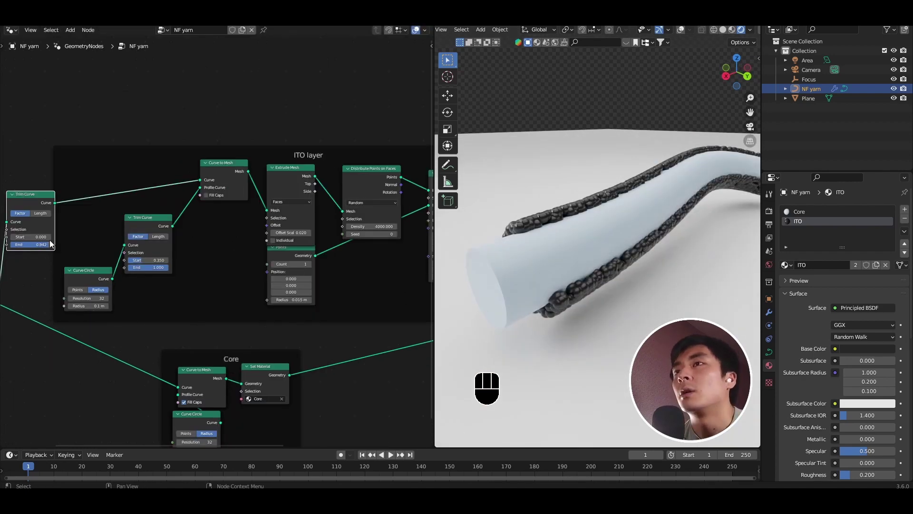
pyautogui.moveTo(44, 243); pyautogui.dragTo(95, 225, button='middle')
pyautogui.scroll(2, 72, 231)
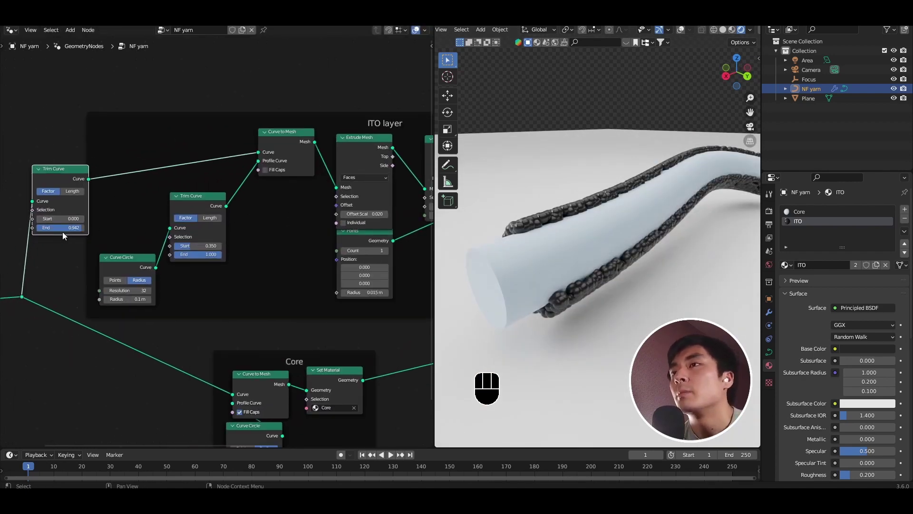
pyautogui.moveTo(62, 227); pyautogui.dragTo(121, 224)
pyautogui.moveTo(201, 245); pyautogui.dragTo(194, 246)
pyautogui.scroll(-1, 657, 244)
pyautogui.moveTo(657, 245); pyautogui.dragTo(630, 251, button='middle')
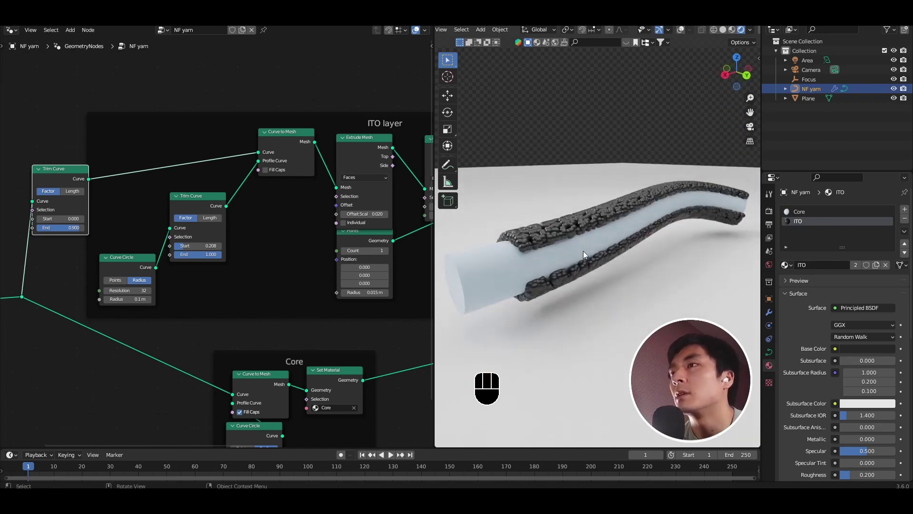
pyautogui.scroll(-4, 300, 209)
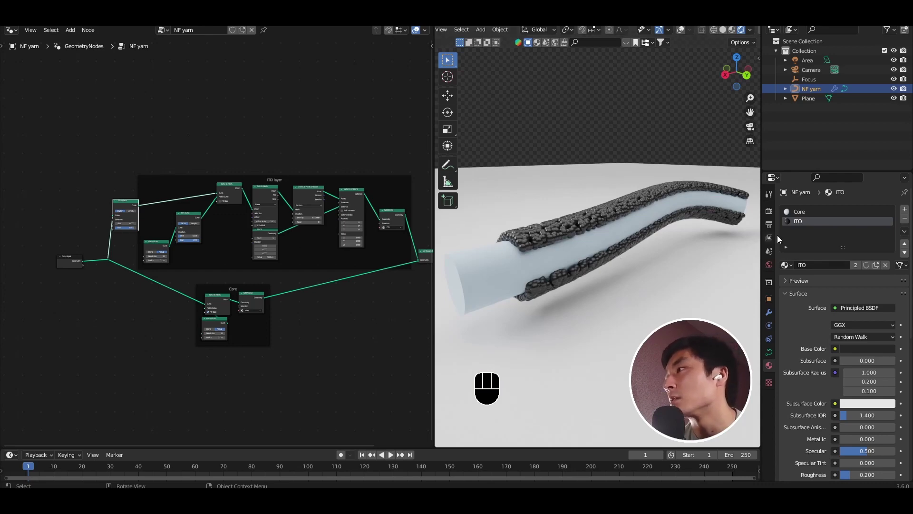
pyautogui.scroll(-1, 215, 210)
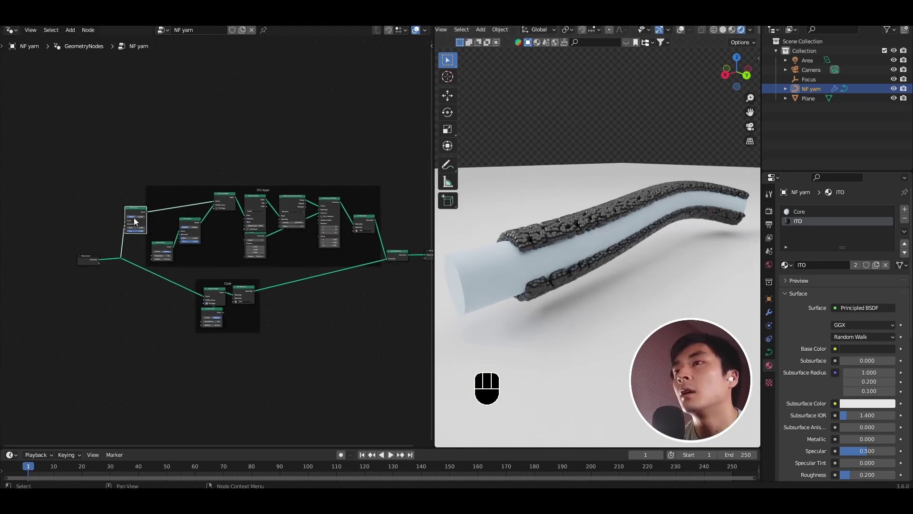
# Duplicate the whole ITO layer frame with its input links kept and place the copy above the original.
pyautogui.scroll(-2, 180, 290)
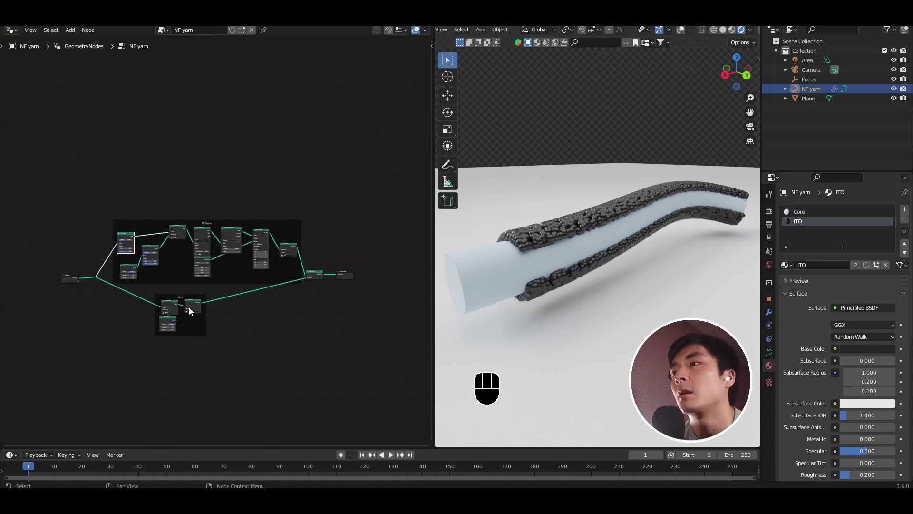
pyautogui.scroll(2, 216, 250)
pyautogui.moveTo(57, 180); pyautogui.dragTo(328, 297)
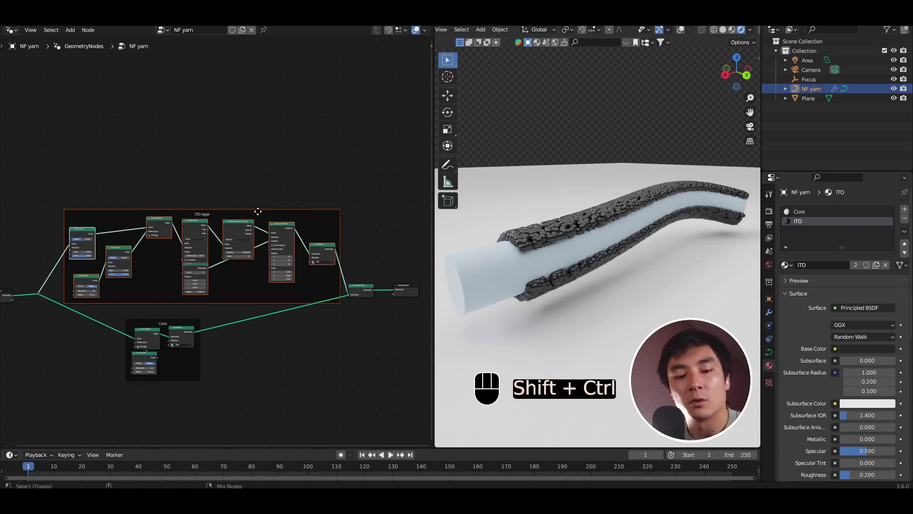
pyautogui.hotkey('ctrl', 'shift', 'd')
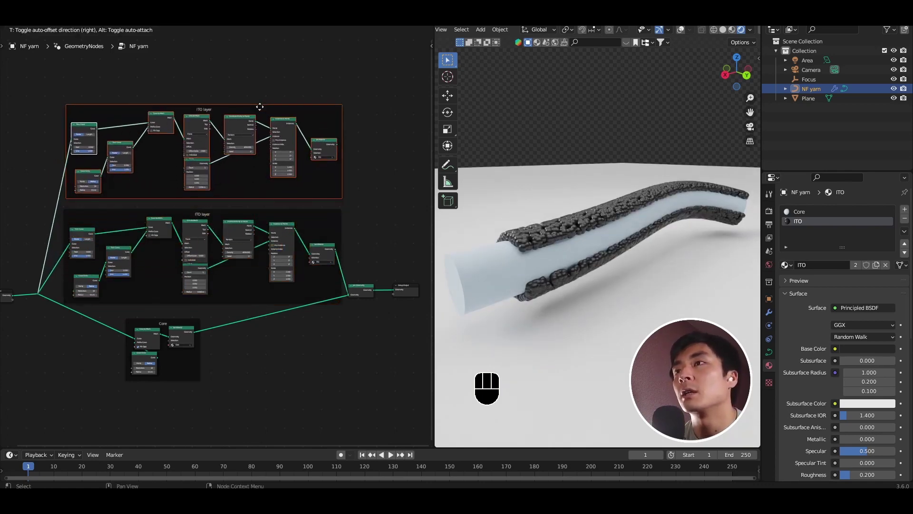
pyautogui.click(259, 107)
# Make room by moving the Group Output and Join Geometry nodes, and connect the copied layer's Set Material output to Join Geometry.
pyautogui.scroll(2, 402, 218)
pyautogui.moveTo(373, 239); pyautogui.dragTo(280, 240, button='middle')
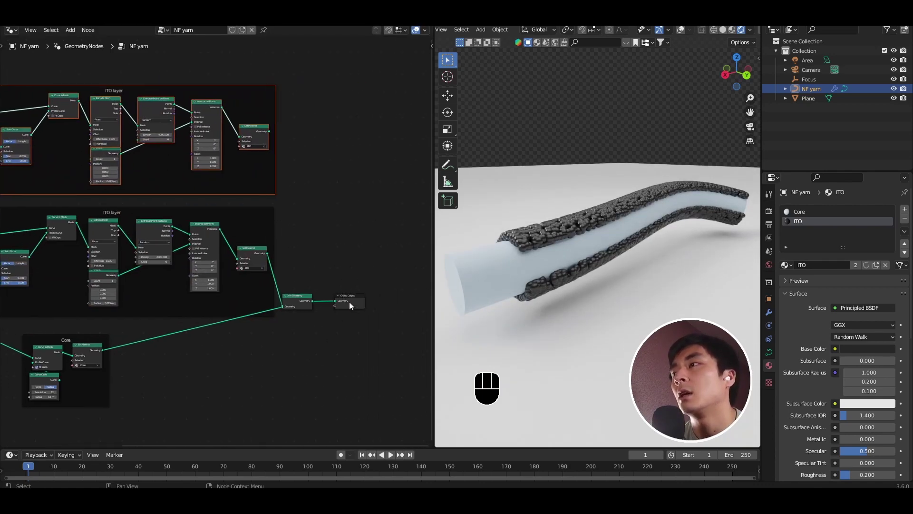
pyautogui.moveTo(349, 301); pyautogui.dragTo(394, 290)
pyautogui.moveTo(292, 307); pyautogui.dragTo(323, 284)
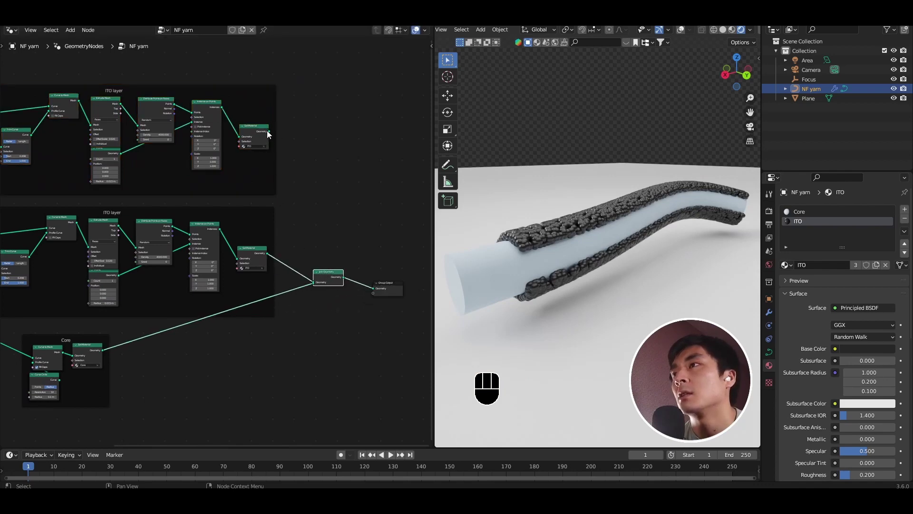
pyautogui.moveTo(269, 131); pyautogui.dragTo(314, 283)
pyautogui.scroll(-4, 281, 301)
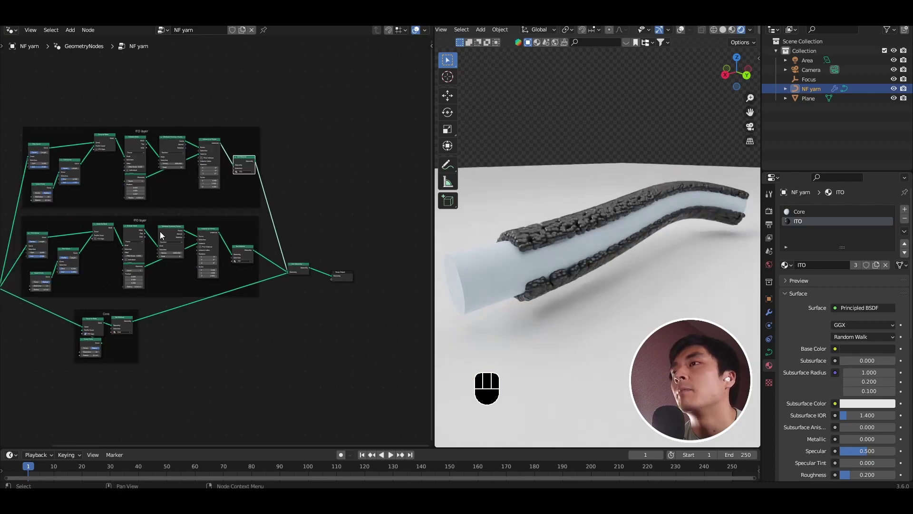
# Add a Value node beside the two ITO layer frames, ahead of their Trim Curve nodes.
pyautogui.moveTo(174, 243); pyautogui.dragTo(274, 279, button='middle')
pyautogui.scroll(5, 161, 217)
pyautogui.moveTo(211, 224); pyautogui.dragTo(320, 227, button='middle')
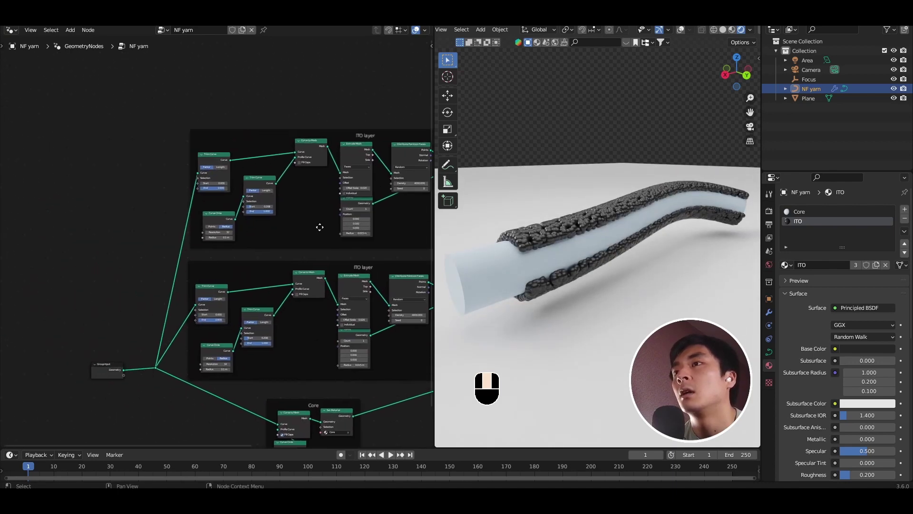
pyautogui.hotkey('shift', 'a')
pyautogui.click(132, 250)
pyautogui.write('value')
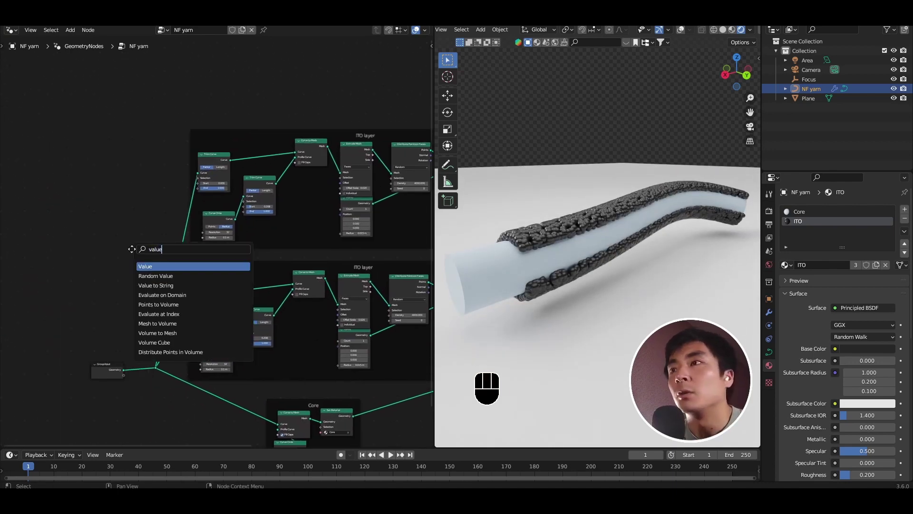
pyautogui.press('Return')
pyautogui.click(129, 243)
pyautogui.scroll(2, 248, 213)
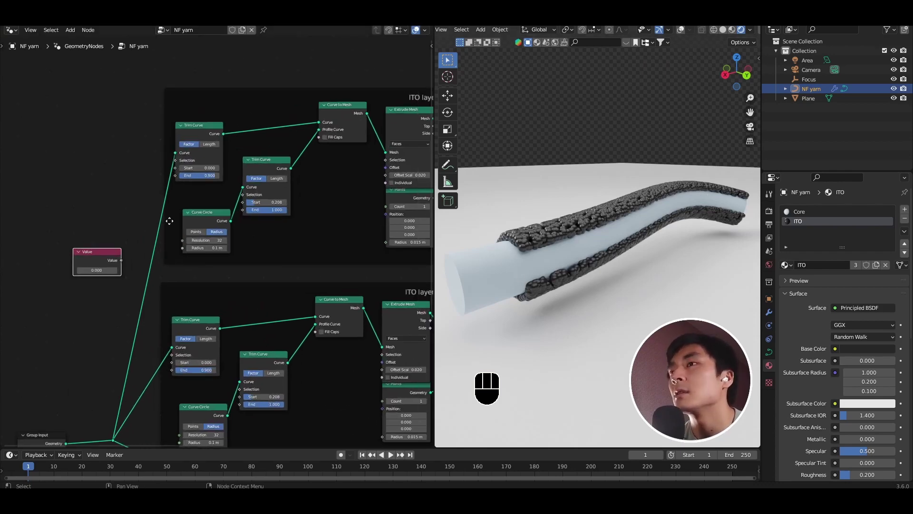
# Set the Value node to 0.500 and connect it to the End input of the upper ITO layer's main Trim Curve.
pyautogui.scroll(1, 169, 221)
pyautogui.click(80, 277)
pyautogui.press('Return')
pyautogui.moveTo(97, 268); pyautogui.dragTo(171, 163)
pyautogui.click(215, 114)
# Connect the Value node to the Start input of the lower ITO layer's main Trim Curve as well.
pyautogui.scroll(-2, 223, 143)
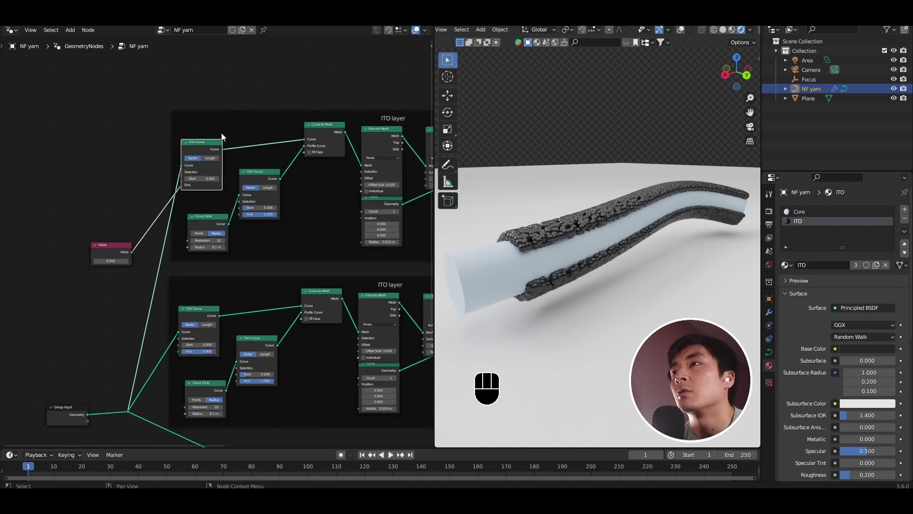
pyautogui.moveTo(370, 178); pyautogui.dragTo(333, 184, button='middle')
pyautogui.moveTo(285, 273); pyautogui.dragTo(324, 185, button='middle')
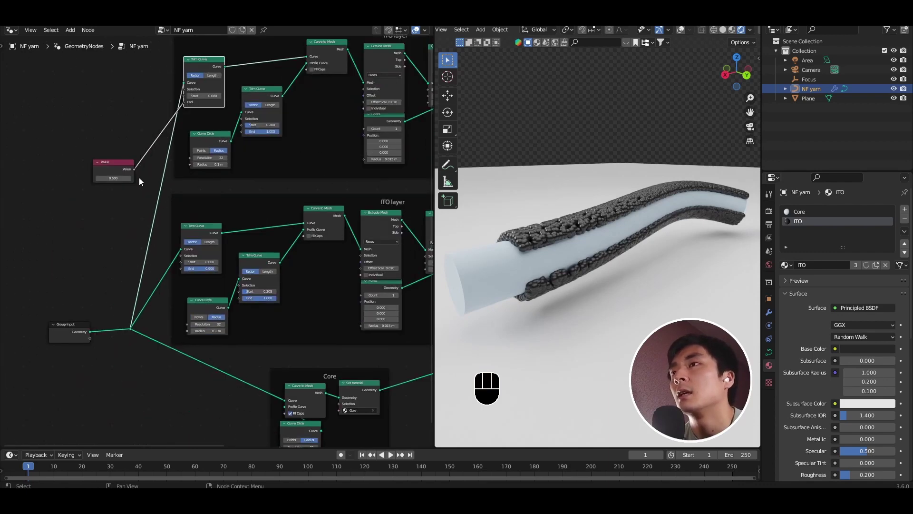
pyautogui.scroll(2, 139, 178)
pyautogui.moveTo(117, 155); pyautogui.dragTo(175, 265)
pyautogui.moveTo(233, 187); pyautogui.dragTo(204, 288, button='middle')
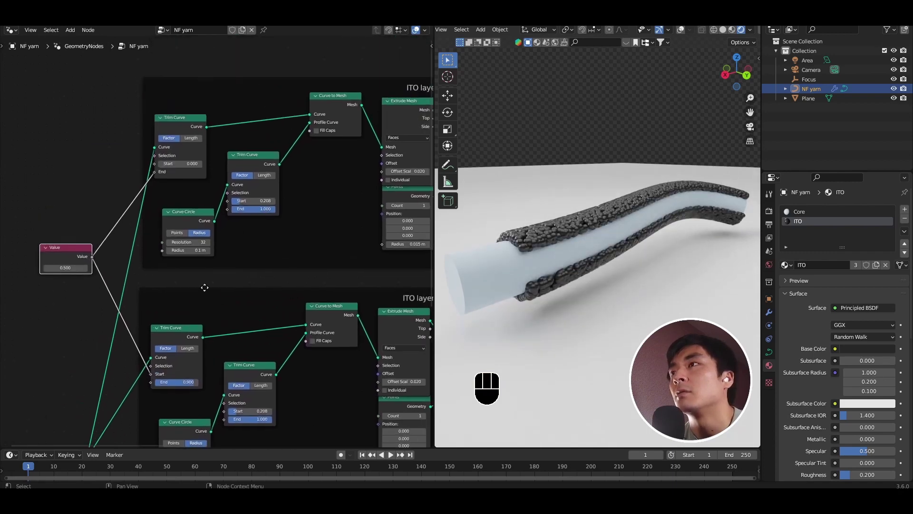
# Set the End factor of the lower ITO layer's main Trim Curve to 1.000.
pyautogui.click(173, 381)
pyautogui.click(187, 281)
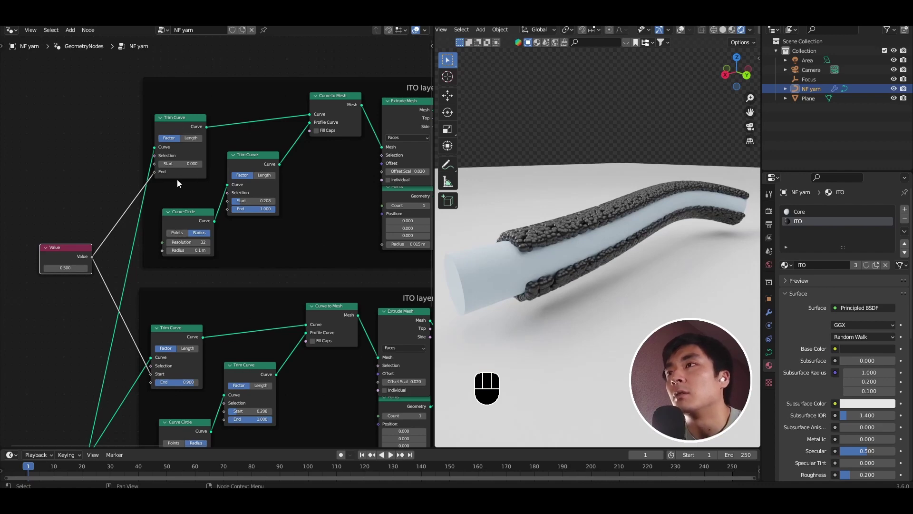
pyautogui.click(190, 383)
pyautogui.write('1')
pyautogui.press('Return')
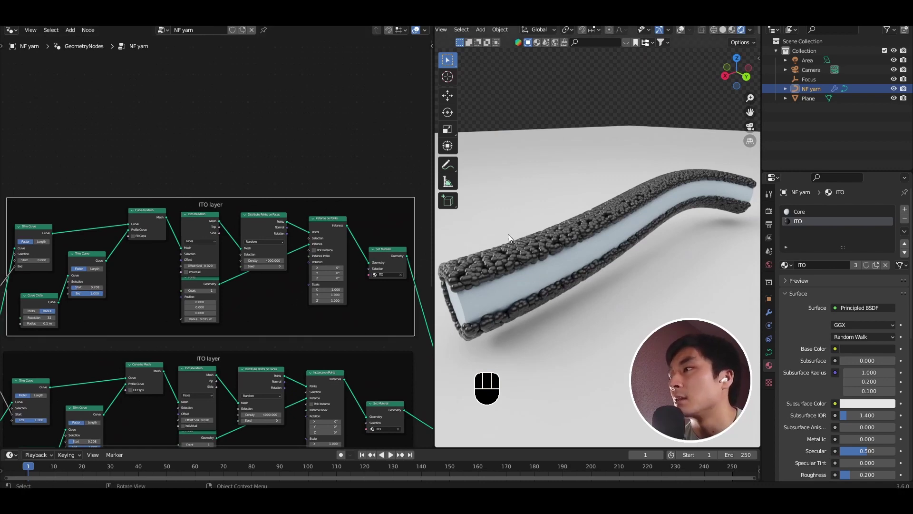
# Remove the profile Trim Curve from the upper ITO layer, keeping the Curve Circle connected, and move the Curve Circle closer to Curve to Mesh.
pyautogui.moveTo(79, 289); pyautogui.dragTo(219, 259, button='middle')
pyautogui.scroll(1, 221, 257)
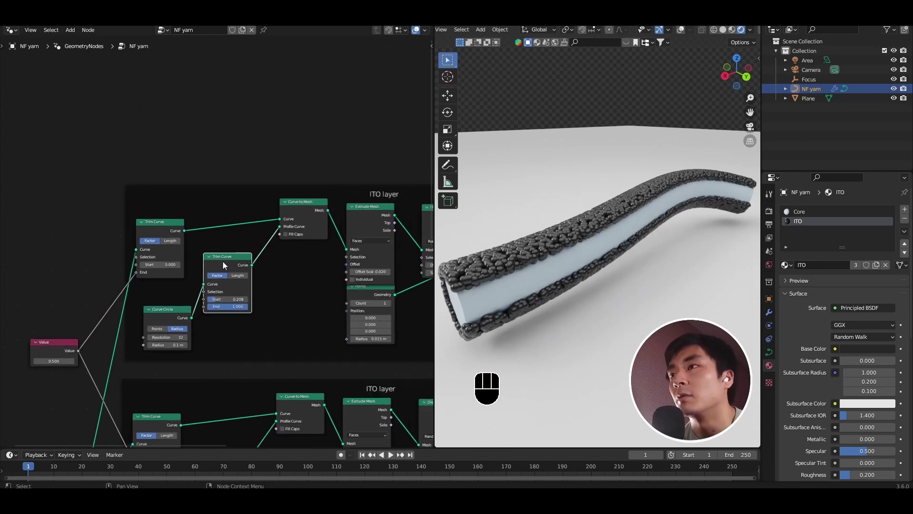
pyautogui.hotkey('ctrl', 'x')
pyautogui.moveTo(181, 309); pyautogui.dragTo(257, 267)
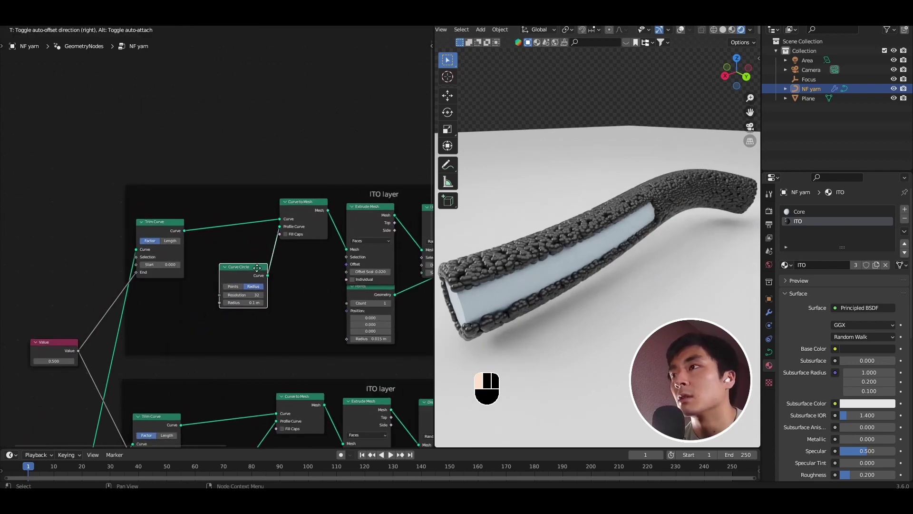
pyautogui.moveTo(709, 262); pyautogui.dragTo(635, 247, button='middle')
pyautogui.scroll(-2, 696, 253)
pyautogui.scroll(-2, 664, 244)
pyautogui.scroll(4, 635, 247)
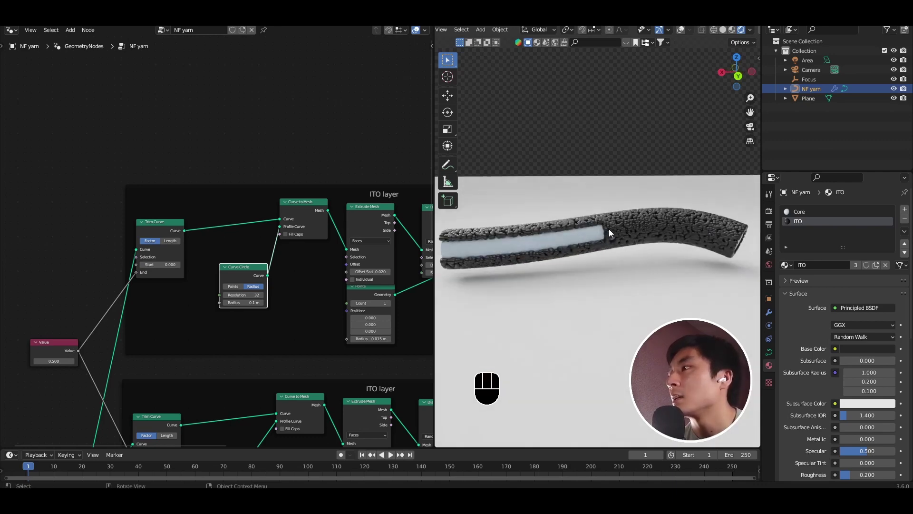
pyautogui.rightClick(664, 233)
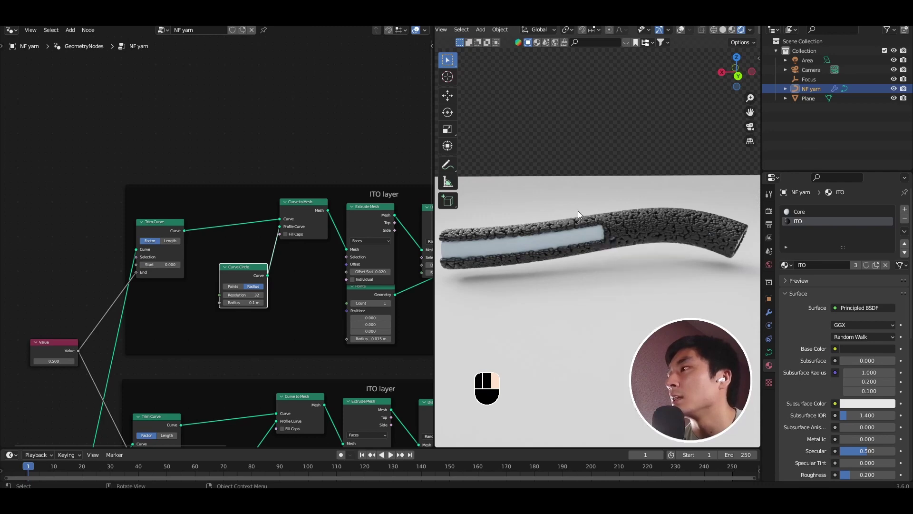
# Relabel the upper ITO layer frame as "ITO full layer".
pyautogui.scroll(-7, 175, 276)
pyautogui.moveTo(278, 243); pyautogui.dragTo(213, 250, button='middle')
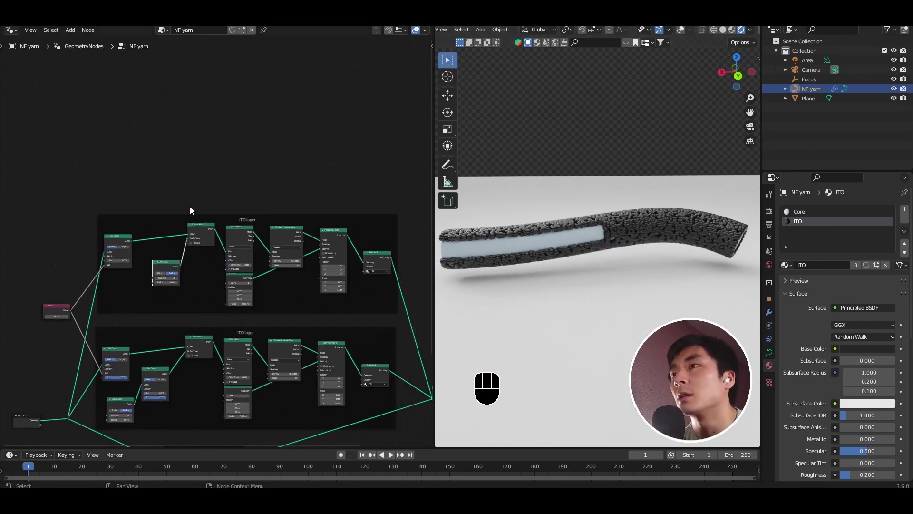
pyautogui.click(313, 222)
pyautogui.press('n')
pyautogui.click(396, 86)
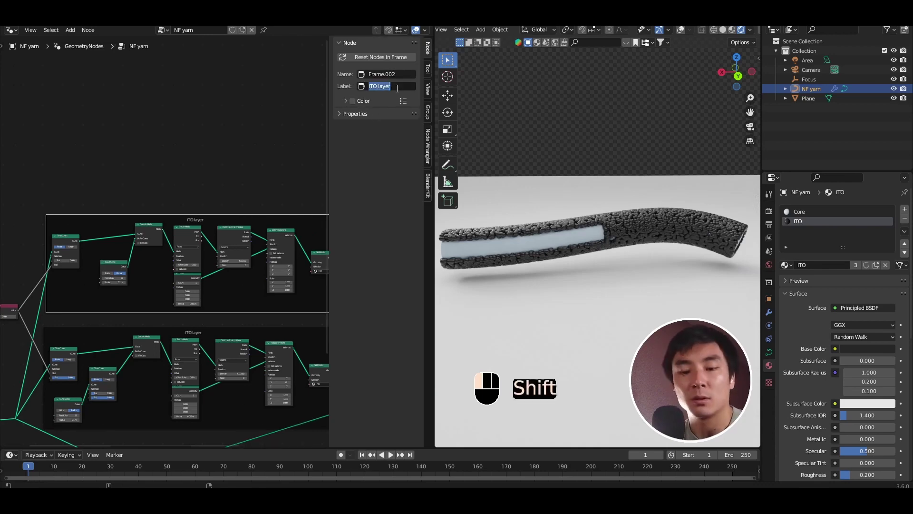
pyautogui.write('ITO full layer')
pyautogui.press('Return')
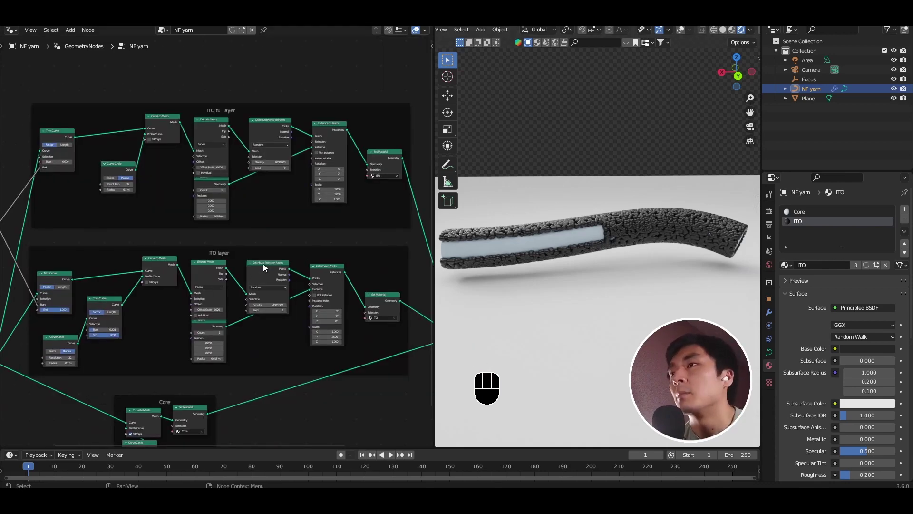
# Relabel the lower ITO layer frame as "ITO sliced layer".
pyautogui.moveTo(527, 238); pyautogui.dragTo(529, 260, button='middle')
pyautogui.scroll(2, 530, 259)
pyautogui.click(314, 251)
pyautogui.press('n')
pyautogui.click(407, 87)
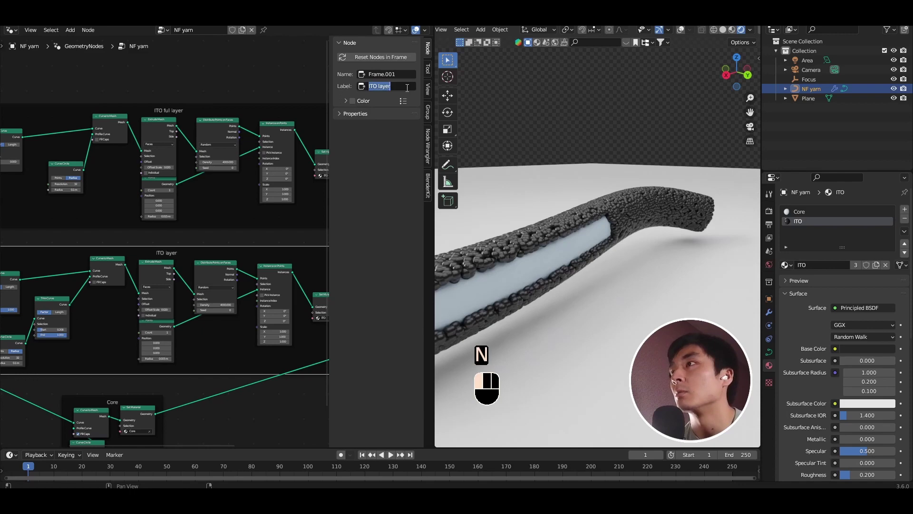
pyautogui.click(378, 87)
pyautogui.write('sliced')
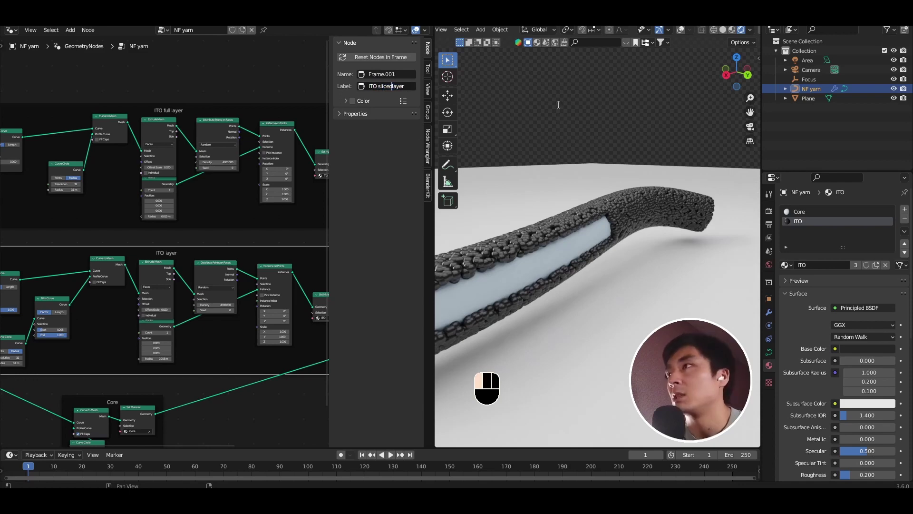
pyautogui.press('Return')
pyautogui.scroll(-2, 167, 238)
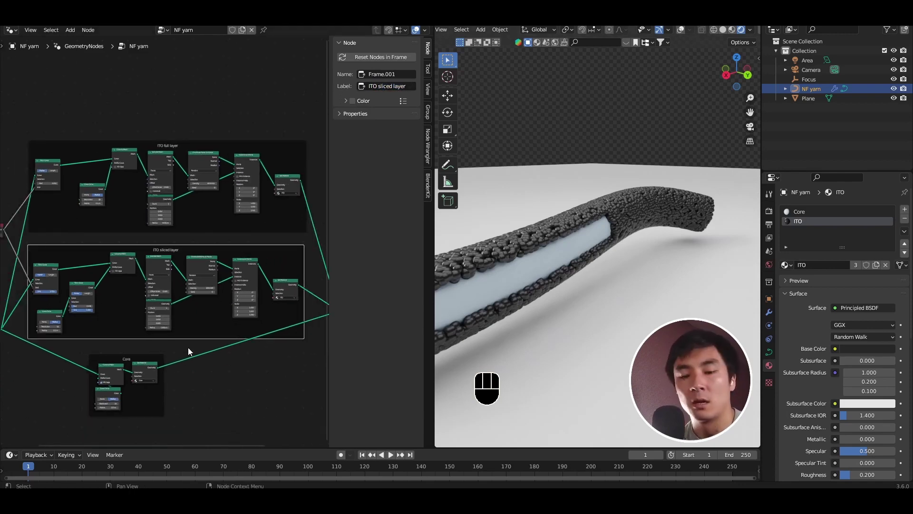
pyautogui.press('n')
# Try out different amounts in the shared Value node to shift the boundary between the full and sliced ITO layers.
pyautogui.scroll(4, 171, 283)
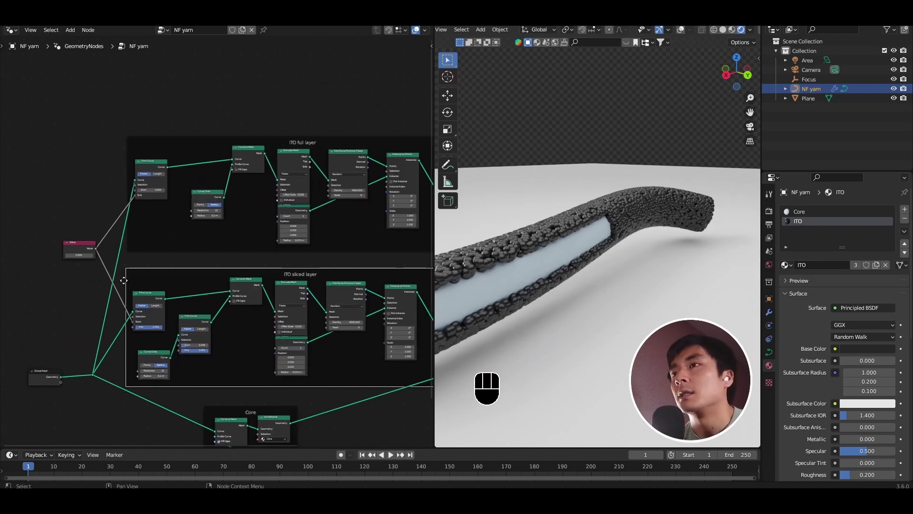
pyautogui.moveTo(150, 280); pyautogui.dragTo(265, 289, button='middle')
pyautogui.scroll(3, 248, 285)
pyautogui.scroll(-2, 614, 237)
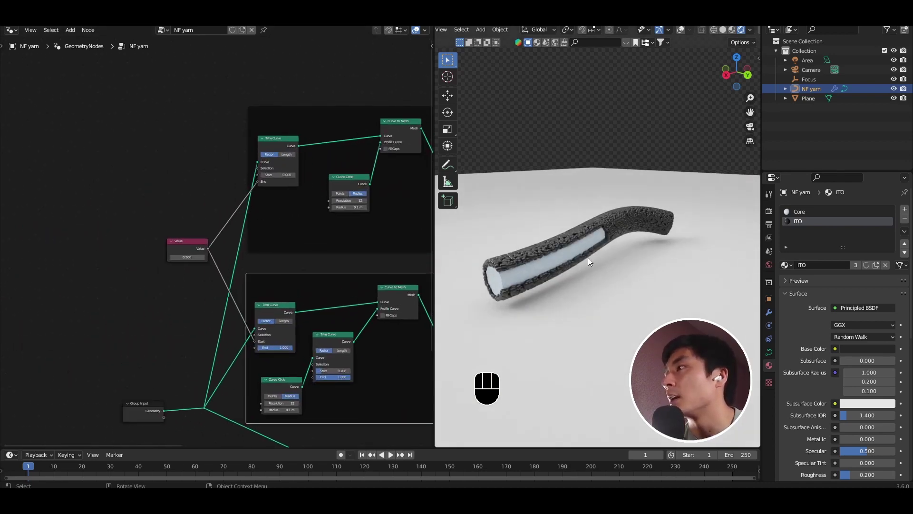
pyautogui.scroll(2, 561, 247)
pyautogui.scroll(3, 232, 233)
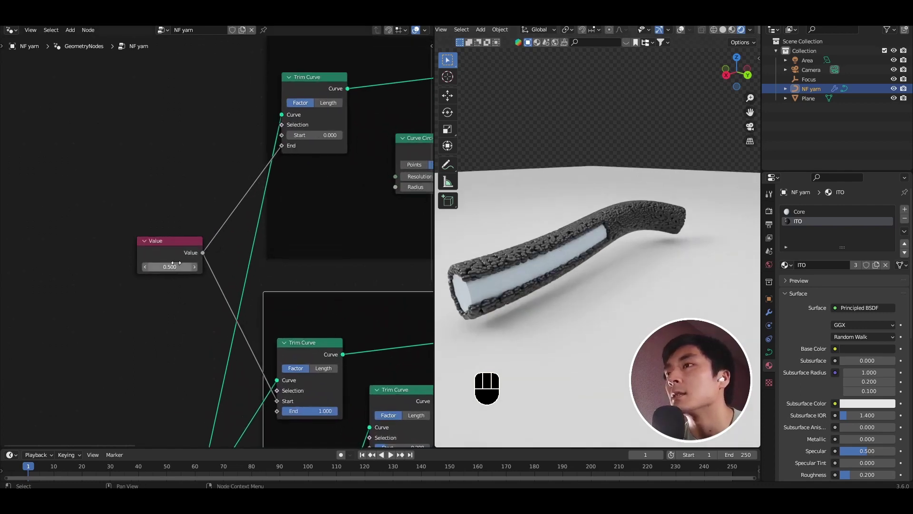
pyautogui.click(170, 255)
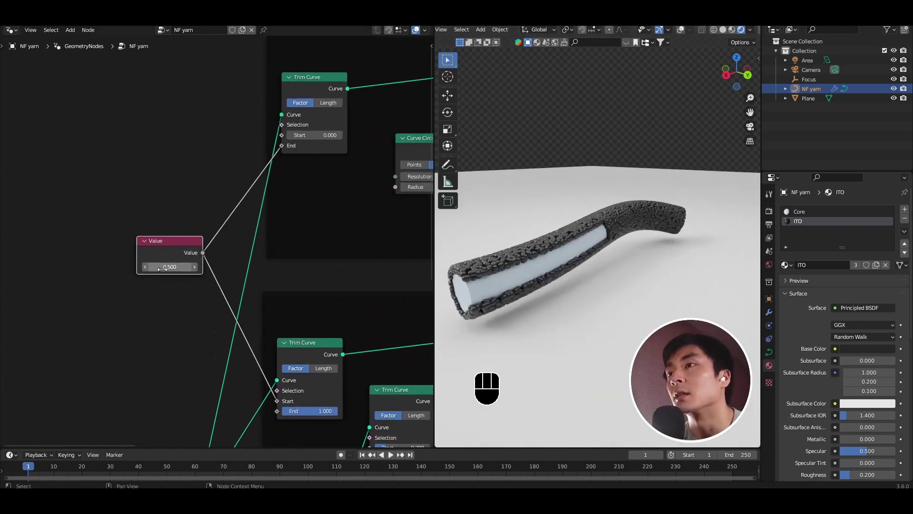
pyautogui.moveTo(190, 267); pyautogui.dragTo(205, 267)
pyautogui.click(161, 267)
pyautogui.write('1.9')
pyautogui.press('Return')
# Set the shared Value node to 0.800 so the sliced section covers only the yarn's front end.
pyautogui.click(176, 266)
pyautogui.write('.8')
pyautogui.press('Return')
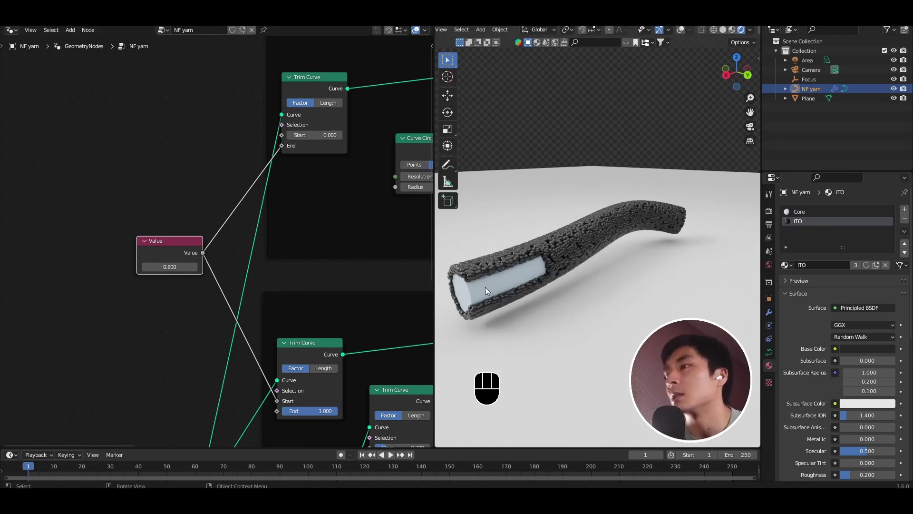
# Raise the Start factor of the sliced layer's profile Trim Curve to 0.225 to widen the lengthwise opening.
pyautogui.scroll(-1, 324, 368)
pyautogui.moveTo(324, 368); pyautogui.dragTo(273, 289, button='middle')
pyautogui.scroll(1, 279, 371)
pyautogui.scroll(1, 278, 381)
pyautogui.moveTo(267, 362); pyautogui.dragTo(244, 330, button='middle')
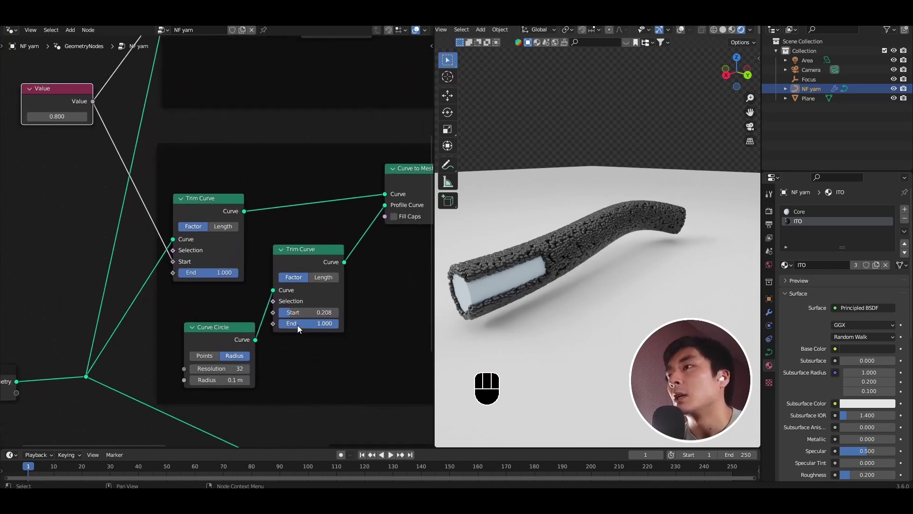
pyautogui.moveTo(298, 315); pyautogui.dragTo(299, 315)
pyautogui.keyDown('shift'); pyautogui.moveTo(512, 275); pyautogui.dragTo(585, 277, button='middle'); pyautogui.keyUp('shift')
pyautogui.scroll(2, 585, 277)
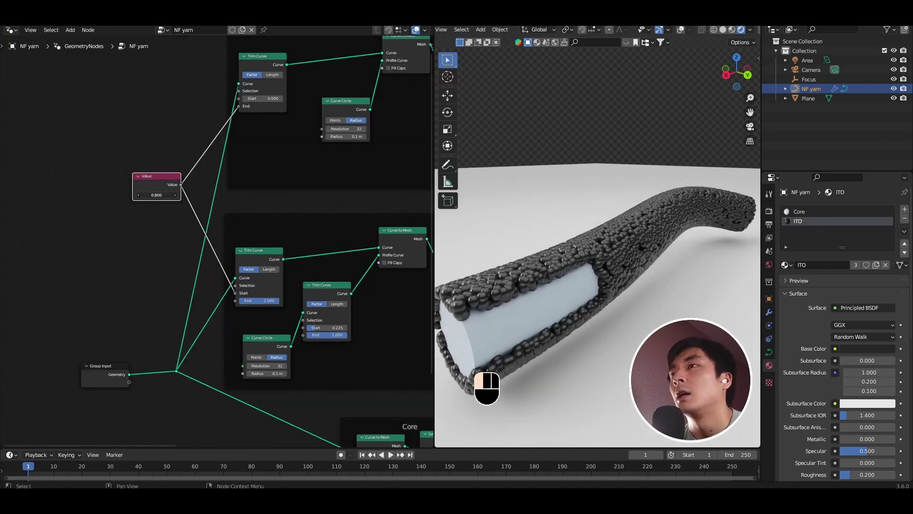
pyautogui.moveTo(156, 195)
pyautogui.mouseDown()
pyautogui.moveTo(148, 195)
pyautogui.moveTo(157, 196)
pyautogui.mouseUp()
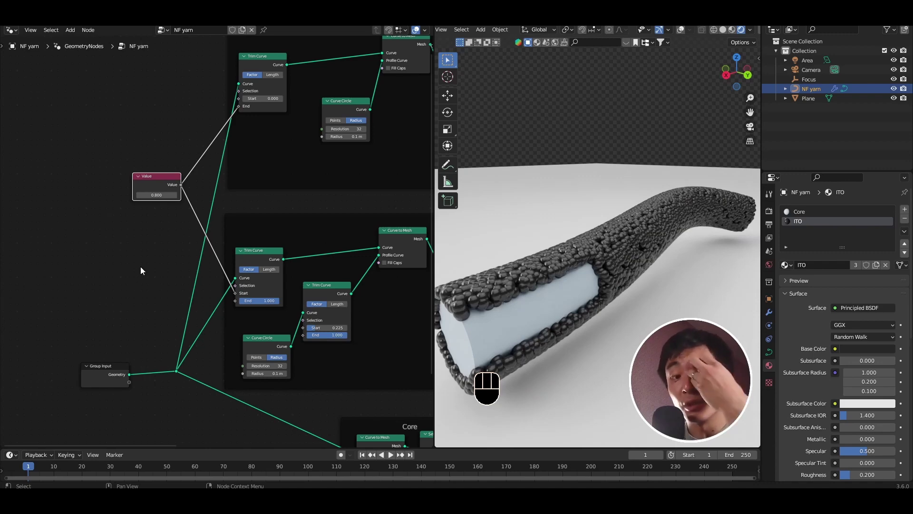
pyautogui.moveTo(497, 246); pyautogui.dragTo(569, 261, button='middle')
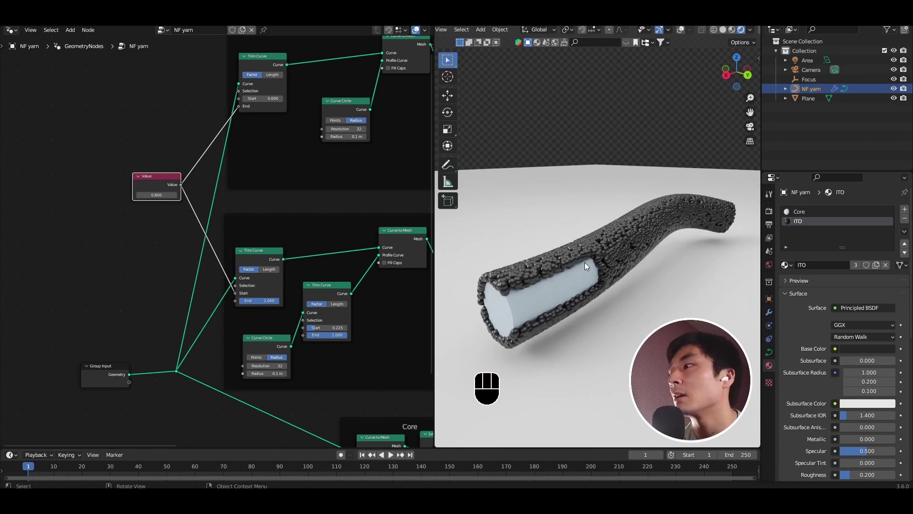
# Mute the Distribute Points on Faces and Instance on Points nodes in both the full and sliced ITO layers.
pyautogui.scroll(-5, 293, 281)
pyautogui.scroll(1, 292, 285)
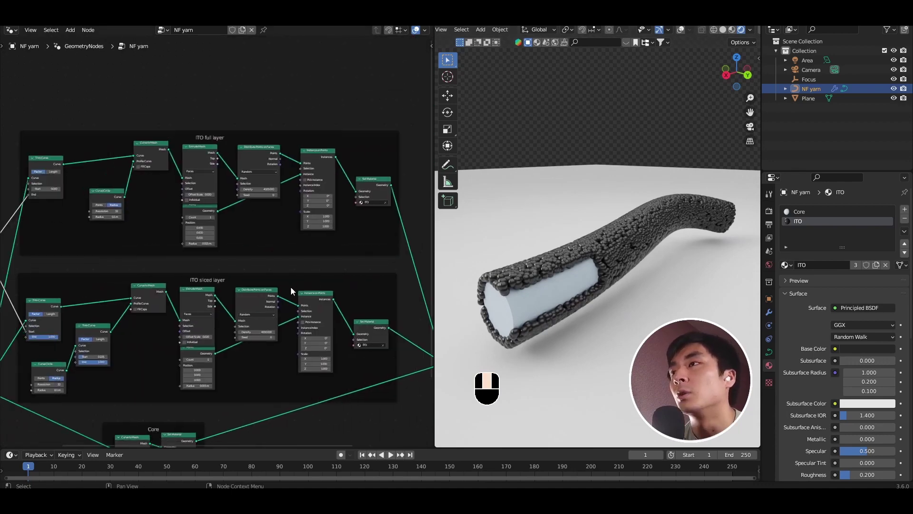
pyautogui.click(266, 155)
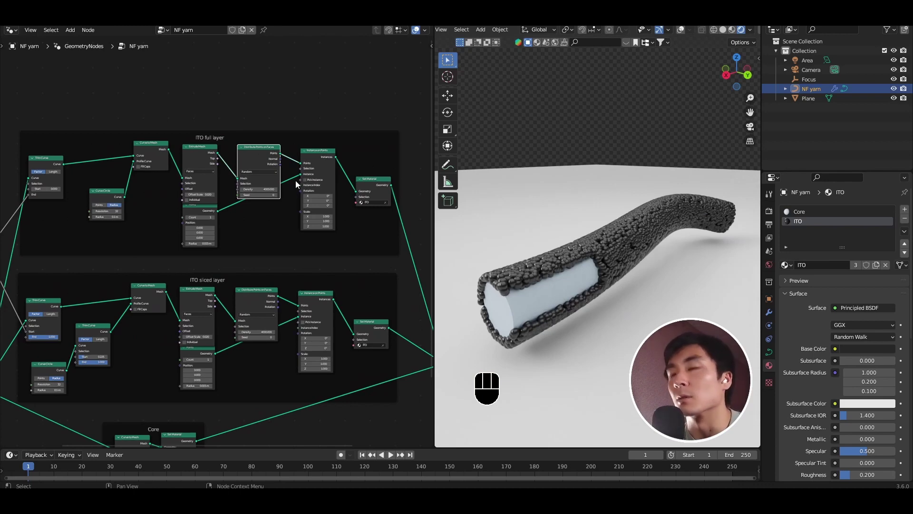
pyautogui.press('m')
pyautogui.click(318, 161)
pyautogui.press('m')
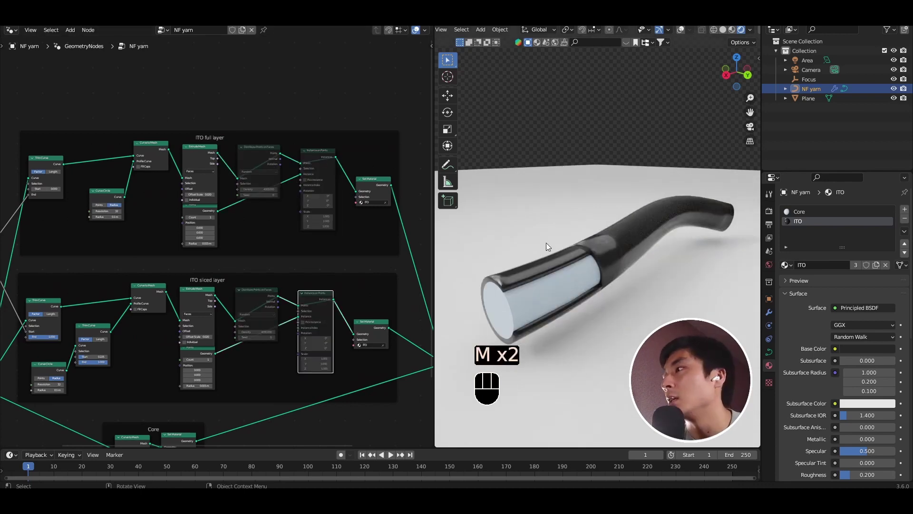
# Examine the seam between the sliced and full ITO sections of the yarn from several angles.
pyautogui.moveTo(546, 242); pyautogui.dragTo(570, 261, button='middle')
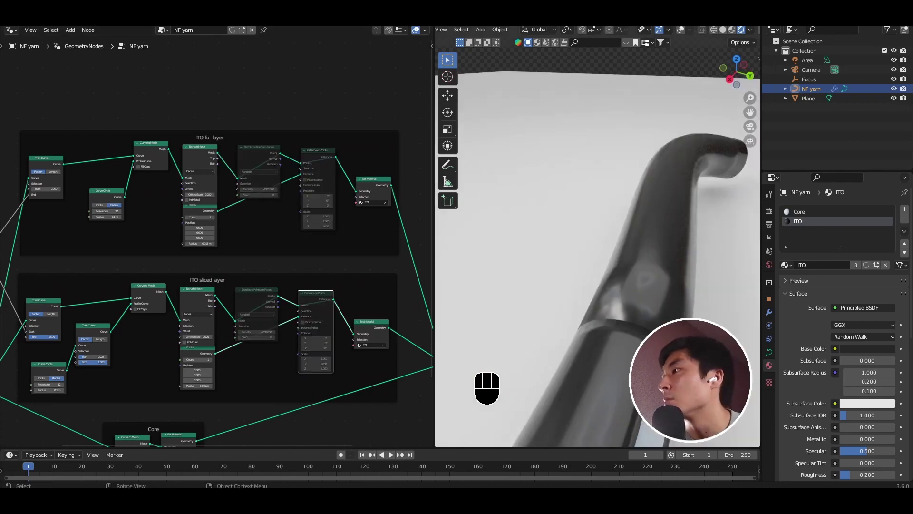
pyautogui.scroll(-2, 571, 262)
pyautogui.scroll(4, 327, 337)
pyautogui.moveTo(327, 338); pyautogui.dragTo(283, 313, button='middle')
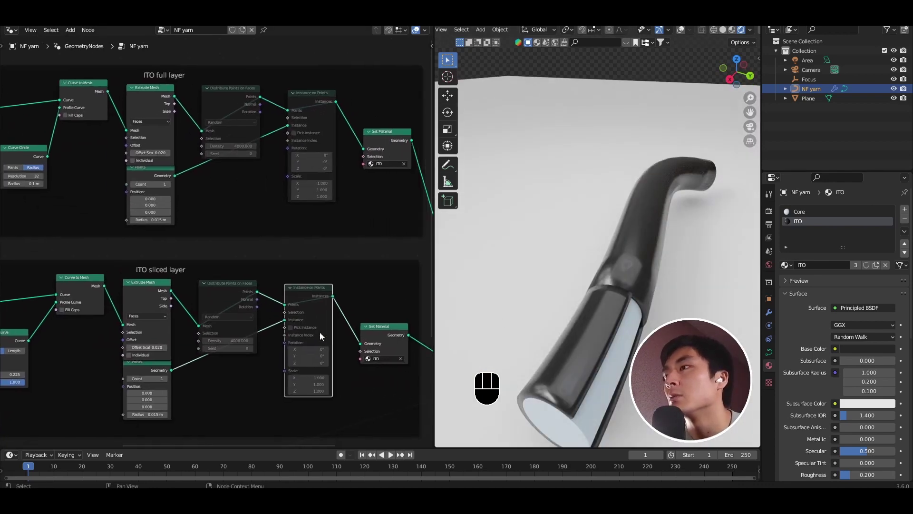
pyautogui.moveTo(610, 303); pyautogui.dragTo(637, 342, button='middle')
pyautogui.scroll(1, 637, 342)
pyautogui.moveTo(561, 228); pyautogui.dragTo(608, 264, button='middle')
pyautogui.scroll(-2, 566, 301)
pyautogui.scroll(-5, 570, 304)
pyautogui.moveTo(570, 304); pyautogui.dragTo(604, 252, button='middle')
pyautogui.keyDown('shift'); pyautogui.moveTo(604, 252); pyautogui.dragTo(597, 291, button='middle'); pyautogui.keyUp('shift')
pyautogui.scroll(6, 598, 291)
pyautogui.scroll(-6, 338, 316)
# Combine the full and sliced ITO layers in their own Join Geometry node, feeding the final join with the Core.
pyautogui.moveTo(339, 316); pyautogui.dragTo(274, 300, button='middle')
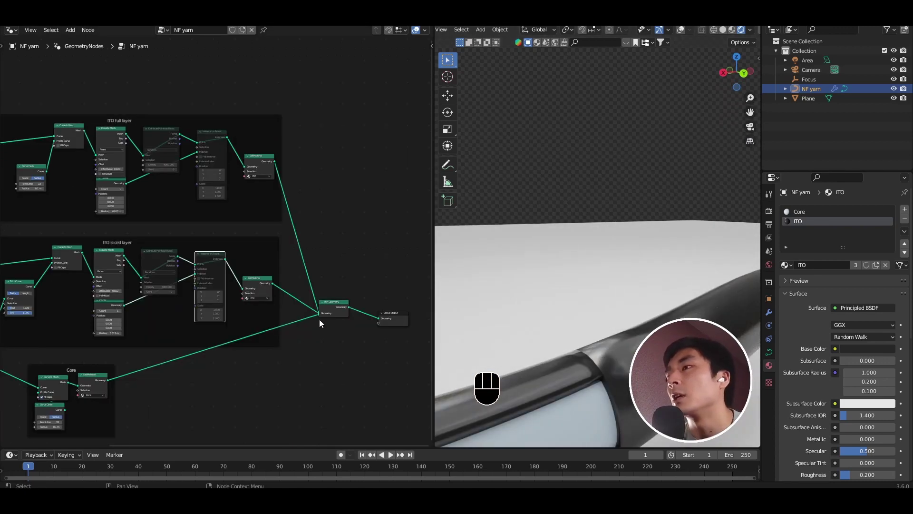
pyautogui.hotkey('shift', 'a')
pyautogui.click(315, 227)
pyautogui.click(351, 198)
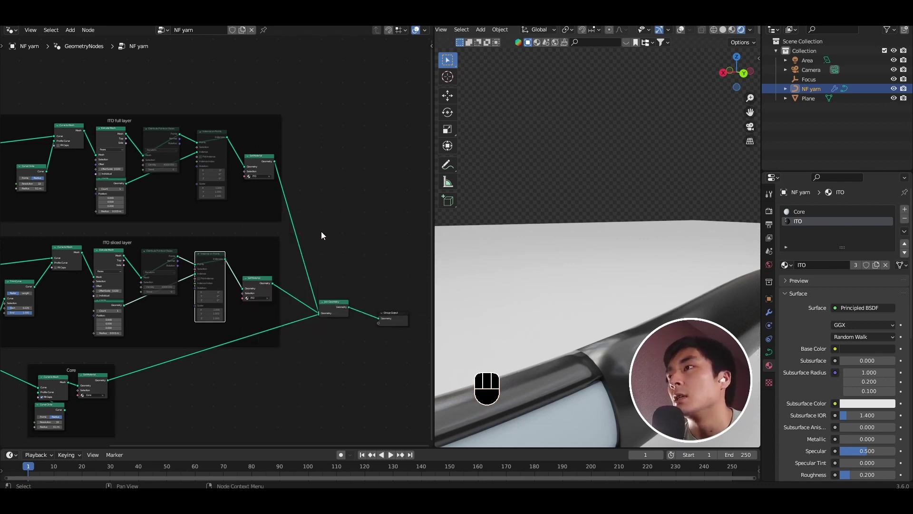
pyautogui.hotkey('ctrl', 'v')
pyautogui.moveTo(332, 238); pyautogui.dragTo(301, 237)
pyautogui.moveTo(272, 283); pyautogui.dragTo(293, 245)
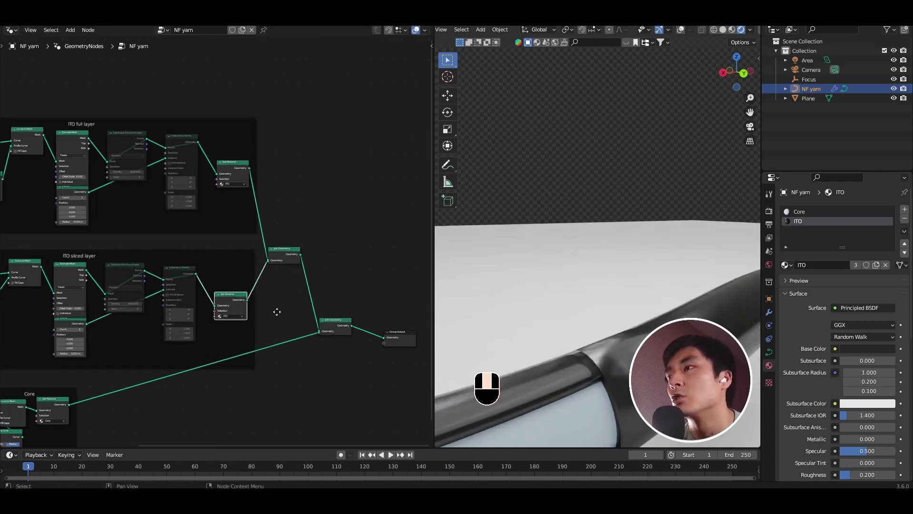
# Insert a Merge by Distance node between the ITO layers' Join Geometry node and the final one, making room for it.
pyautogui.moveTo(277, 312); pyautogui.dragTo(264, 316, button='middle')
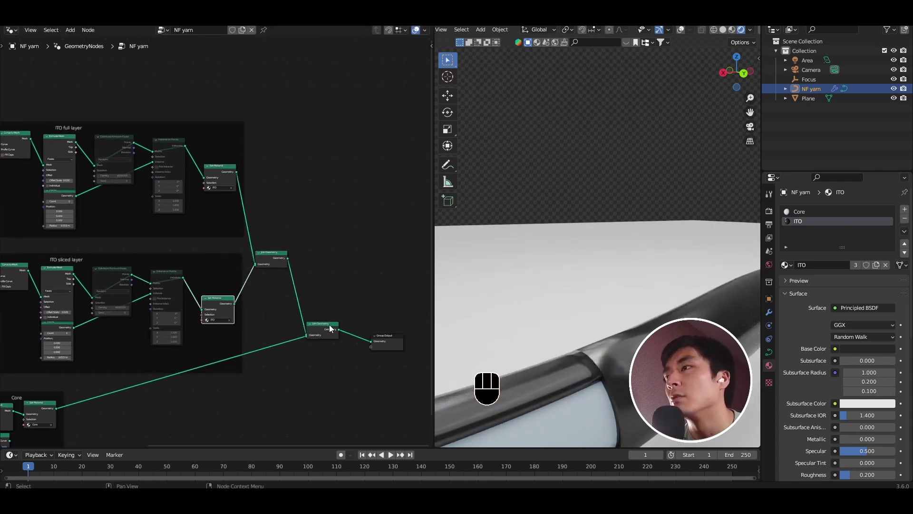
pyautogui.moveTo(329, 325); pyautogui.dragTo(342, 328)
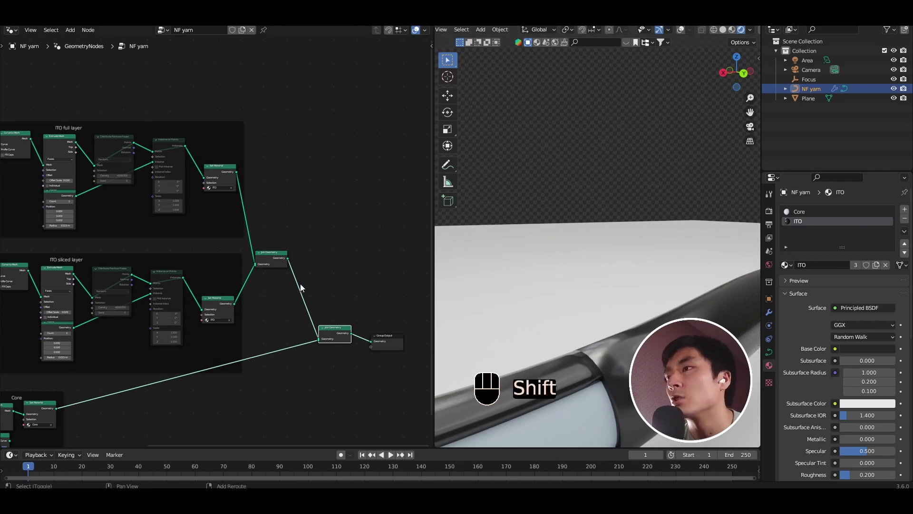
pyautogui.hotkey('shift', 'a')
pyautogui.write('merge')
pyautogui.press('Return')
pyautogui.click(286, 312)
pyautogui.moveTo(281, 313); pyautogui.dragTo(234, 271, button='middle')
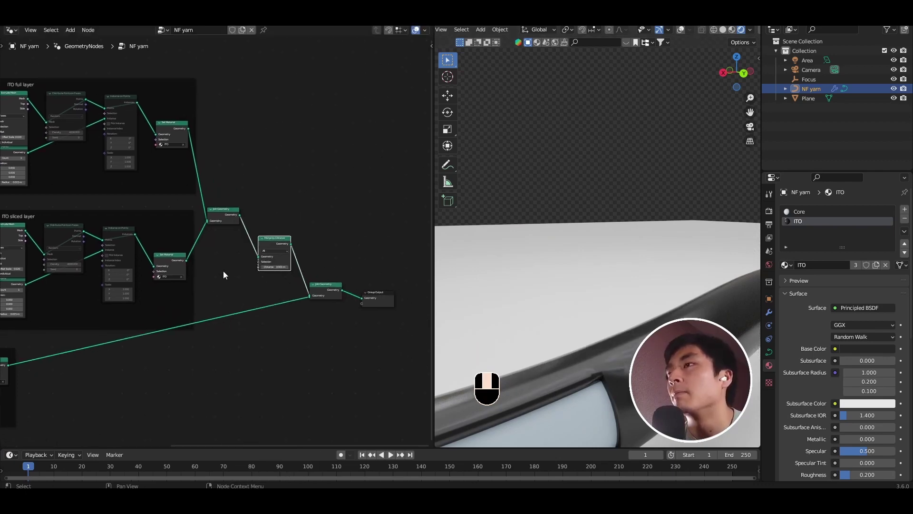
# Check the Merge by Distance node's settings and its effect on the boundary between the two ITO layers.
pyautogui.scroll(-1, 219, 244)
pyautogui.moveTo(235, 174); pyautogui.dragTo(326, 192, button='middle')
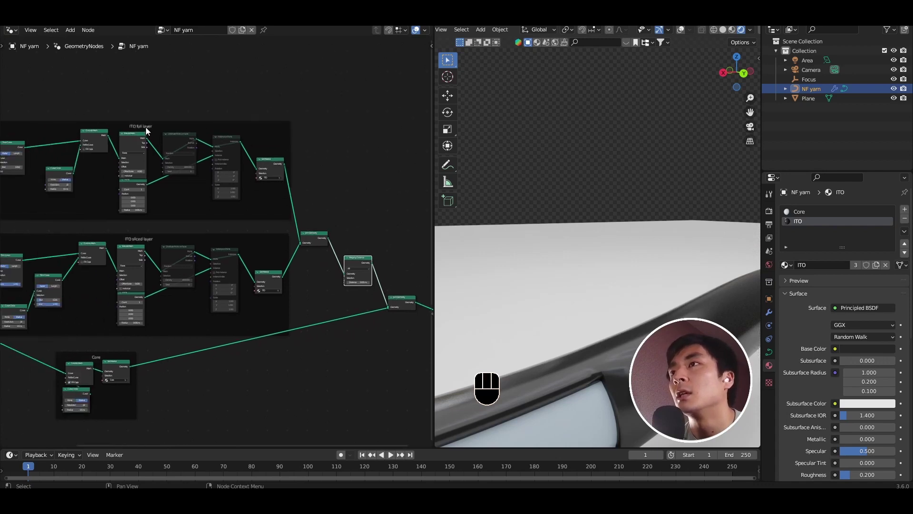
pyautogui.scroll(-2, 317, 281)
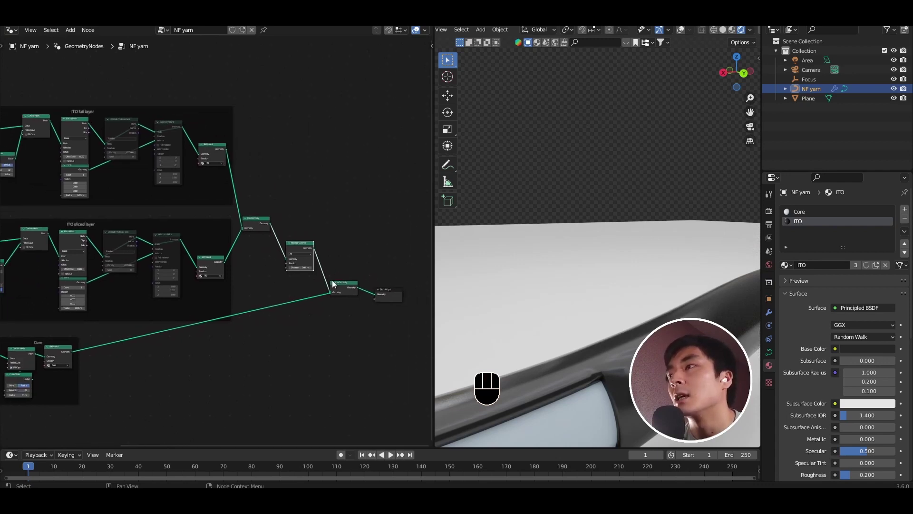
pyautogui.scroll(2, 96, 299)
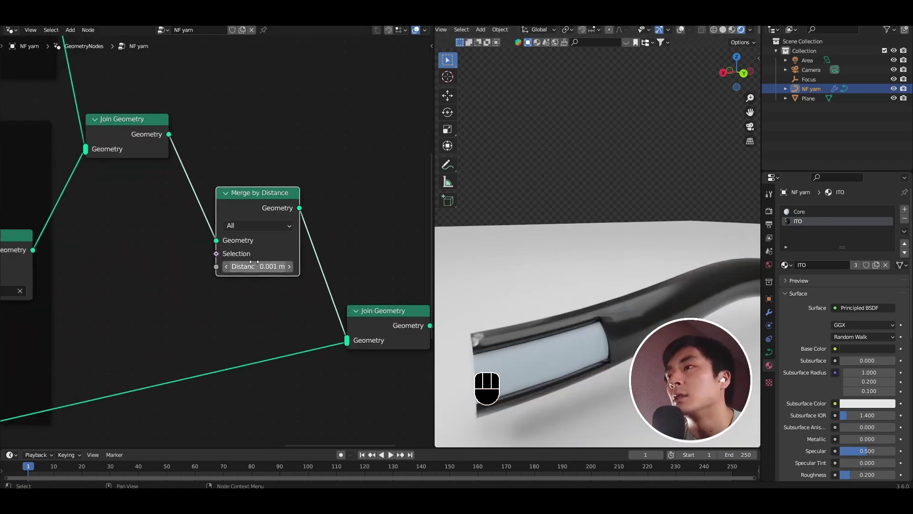
pyautogui.moveTo(618, 346); pyautogui.dragTo(584, 266, button='middle')
pyautogui.scroll(-3, 134, 268)
pyautogui.moveTo(133, 267); pyautogui.dragTo(261, 289, button='middle')
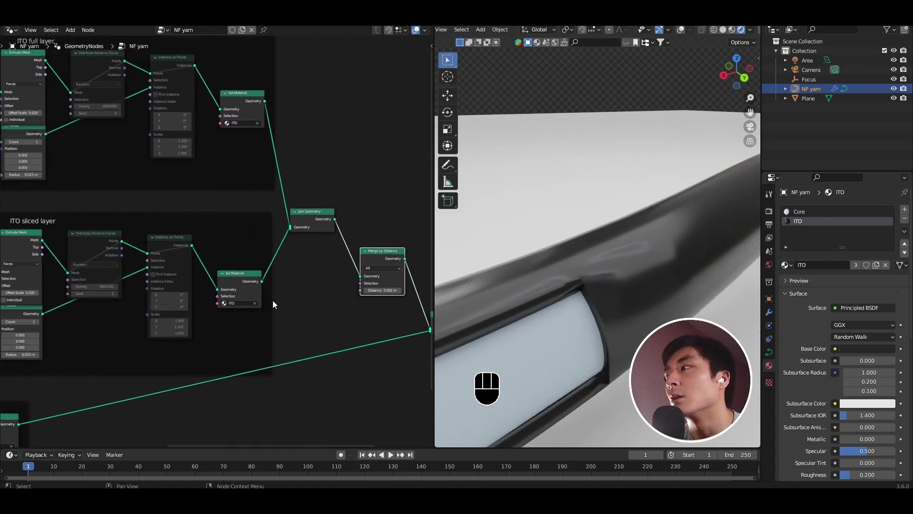